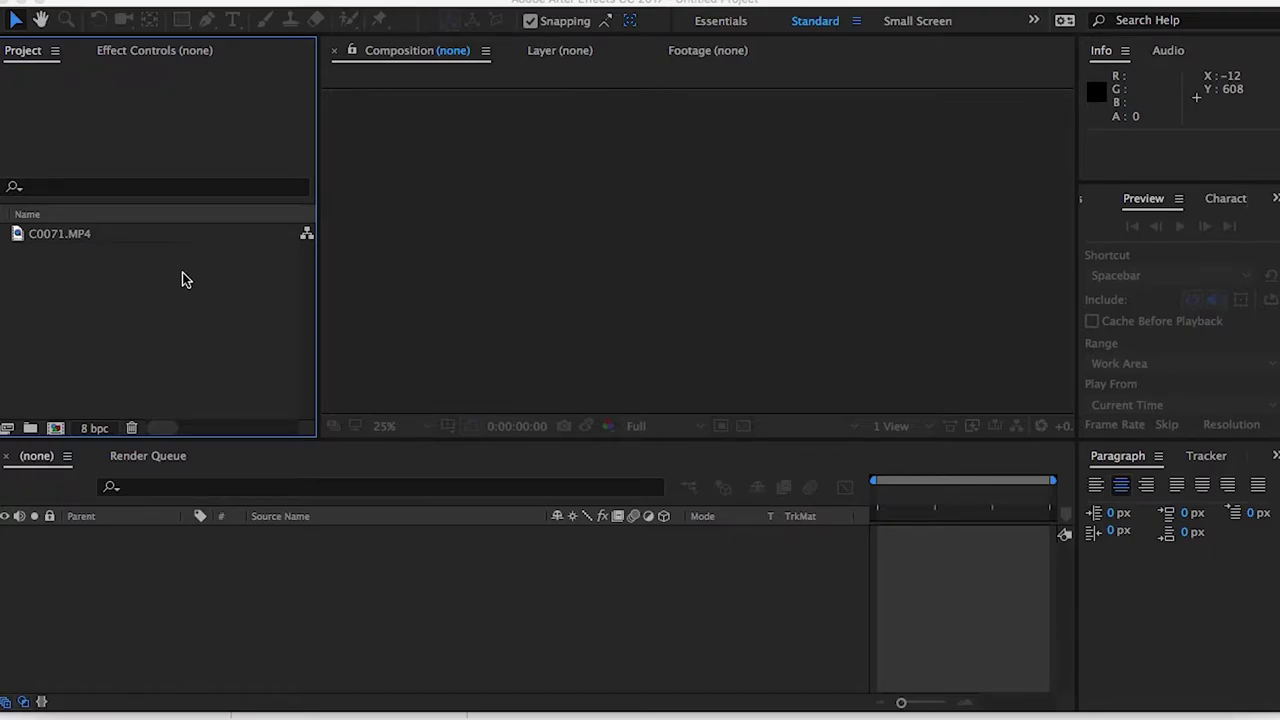
Step: Import Smoke puff stock footage.mp4 from the Desktop into the empty Project panel
{"action": "double_click", "coordinate": [183, 279]}
{"action": "left_click", "coordinate": [340, 150]}
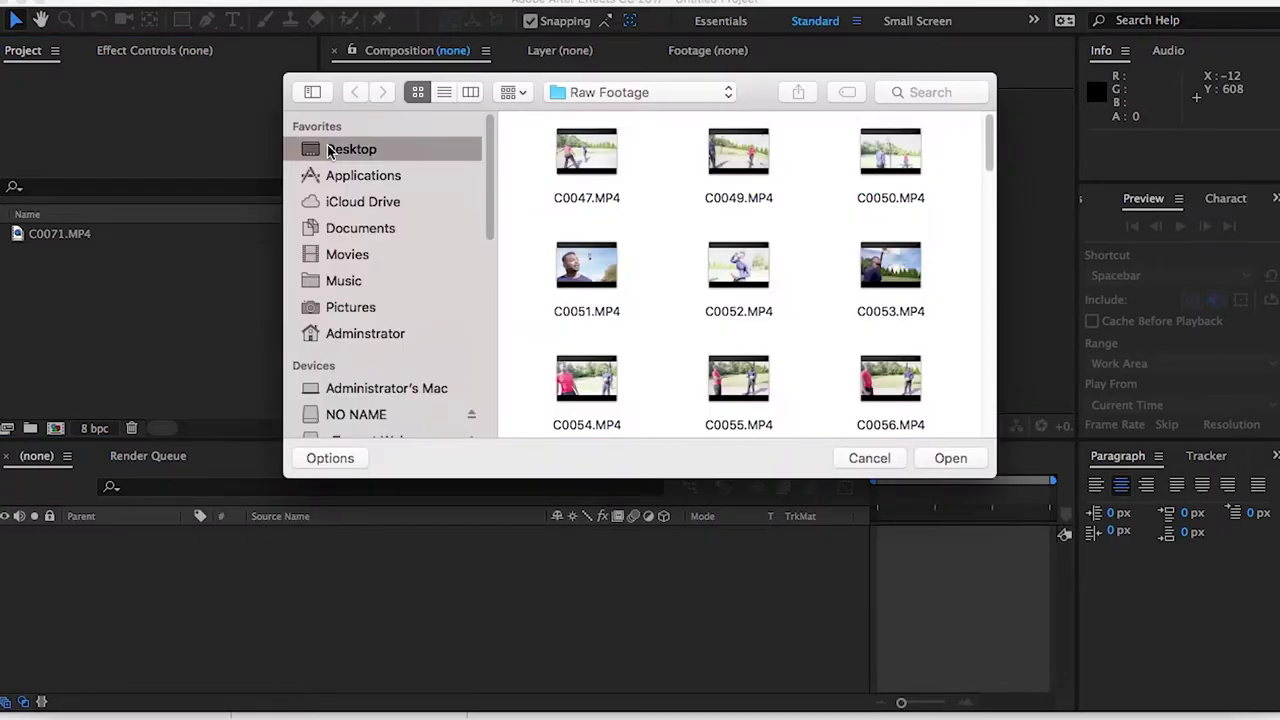
{"action": "scroll", "coordinate": [693, 245], "scroll_direction": "down", "scroll_amount": 2}
{"action": "scroll", "coordinate": [693, 245], "scroll_direction": "down", "scroll_amount": 15}
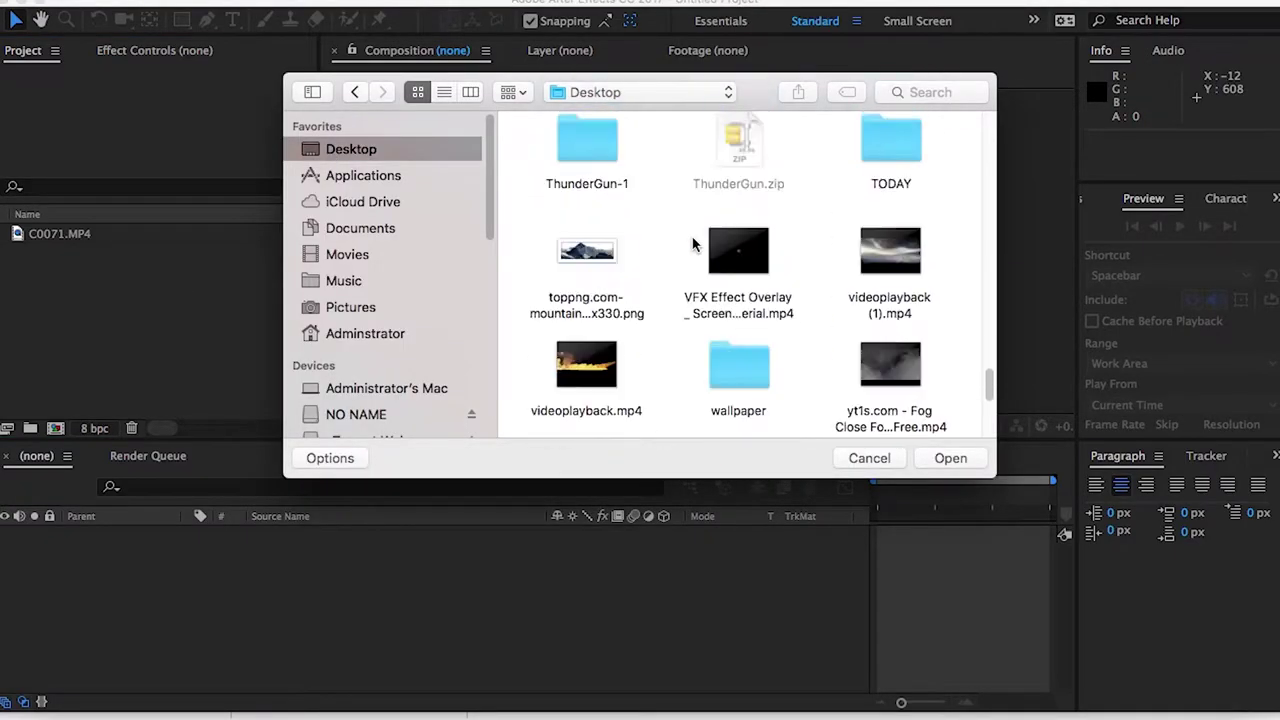
{"action": "scroll", "coordinate": [693, 245], "scroll_direction": "up", "scroll_amount": 3}
{"action": "scroll", "coordinate": [693, 245], "scroll_direction": "down", "scroll_amount": 5}
{"action": "scroll", "coordinate": [693, 245], "scroll_direction": "up", "scroll_amount": 8}
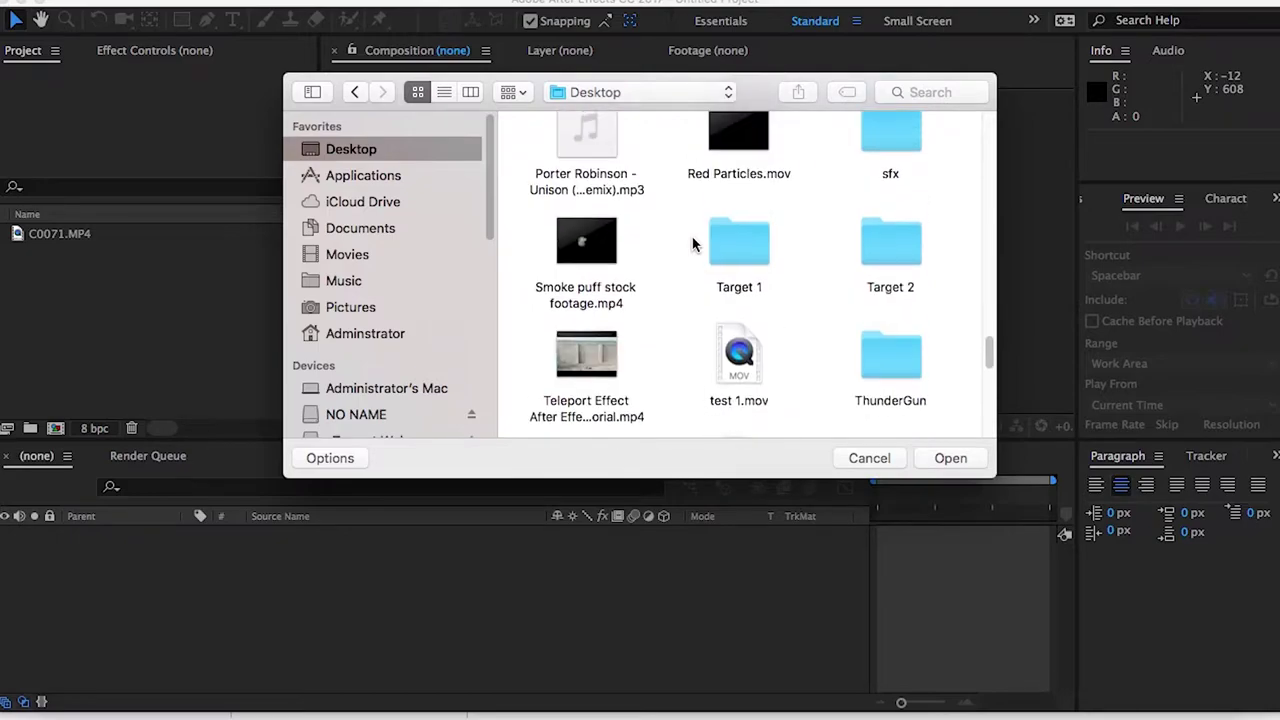
{"action": "scroll", "coordinate": [693, 245], "scroll_direction": "up", "scroll_amount": 3}
{"action": "scroll", "coordinate": [693, 245], "scroll_direction": "down", "scroll_amount": 5}
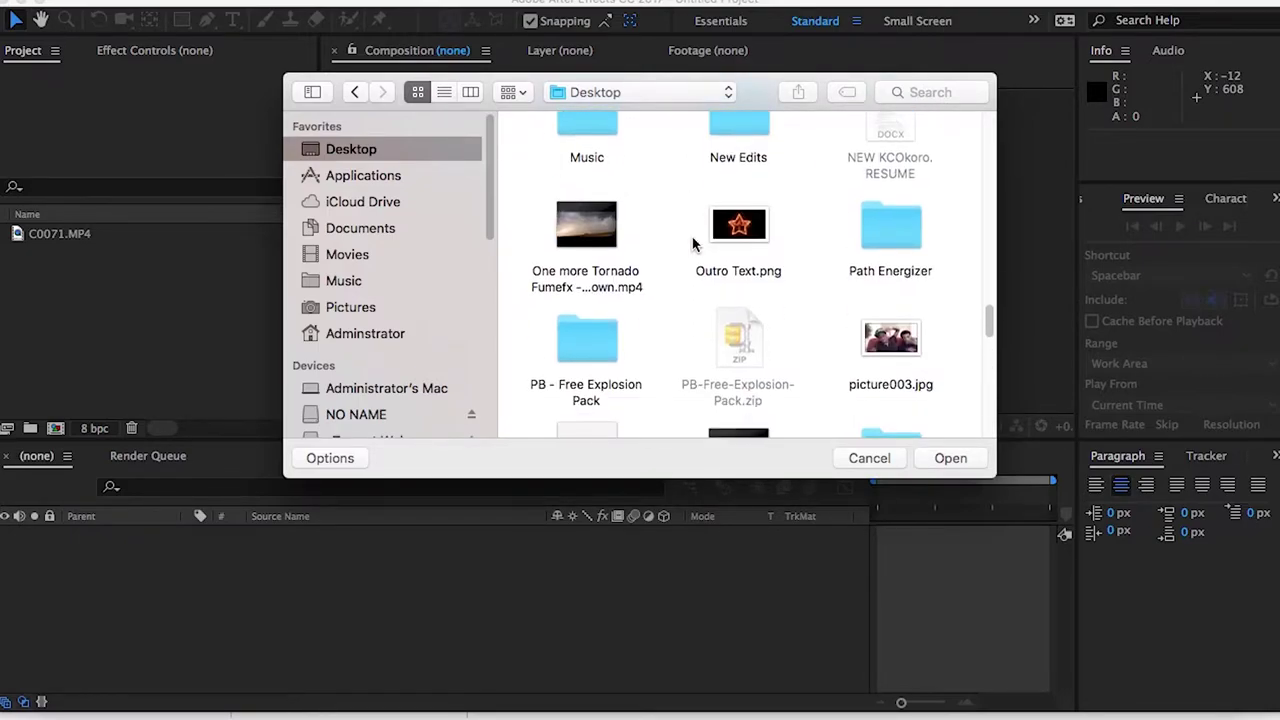
{"action": "scroll", "coordinate": [693, 245], "scroll_direction": "down", "scroll_amount": 3}
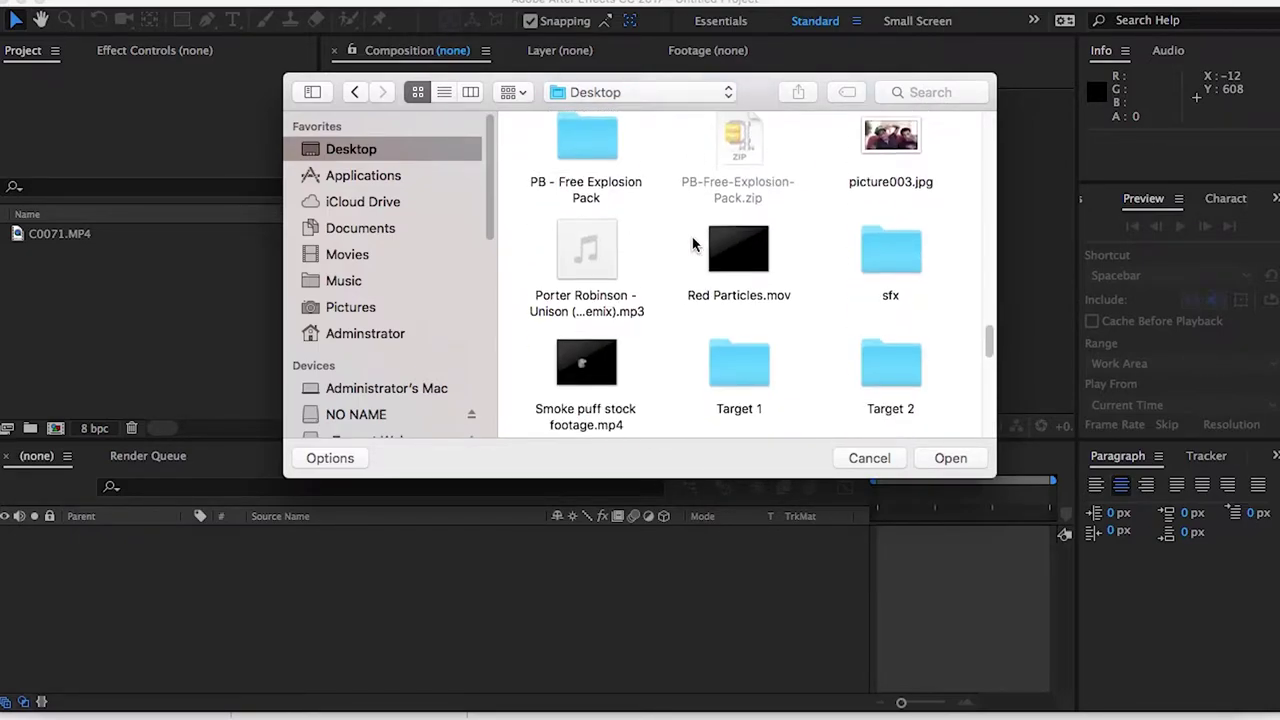
{"action": "left_click", "coordinate": [590, 366]}
{"action": "double_click", "coordinate": [590, 366]}
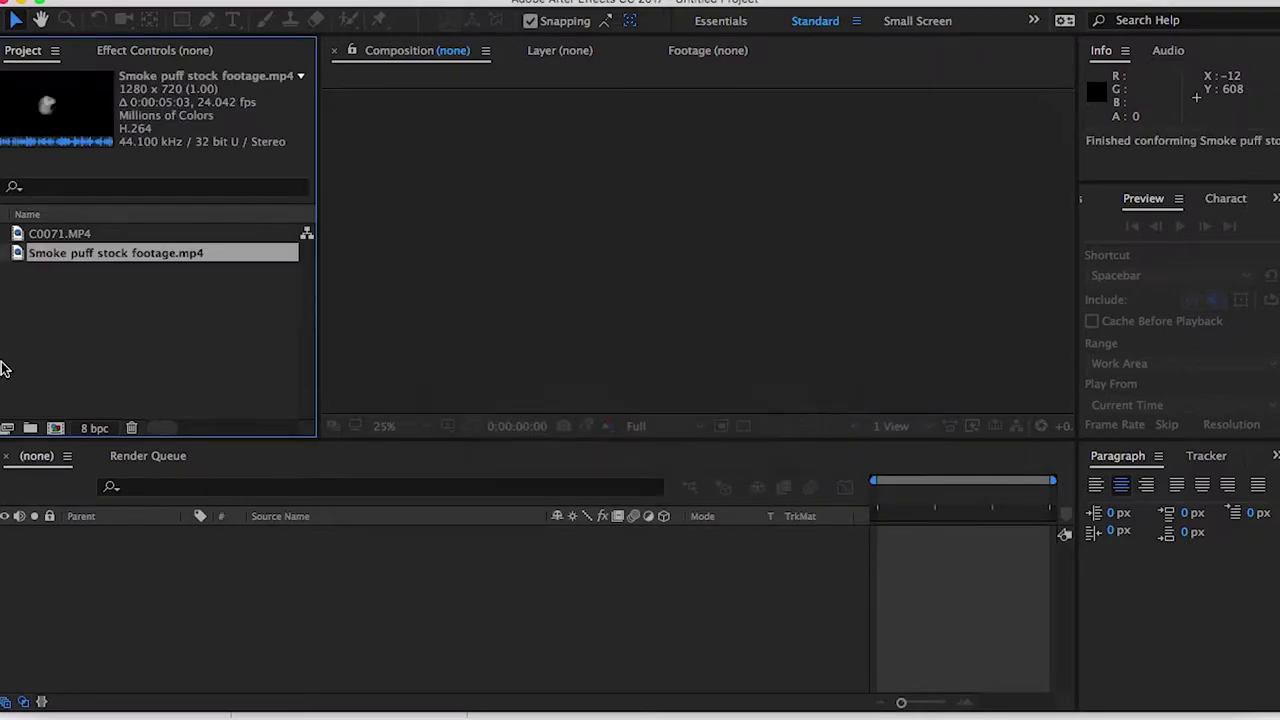
{"action": "left_click", "coordinate": [64, 304]}
Step: In a new import dialog, browse to A.E. > Extinction > Muzzle Flashes
{"action": "double_click", "coordinate": [65, 303]}
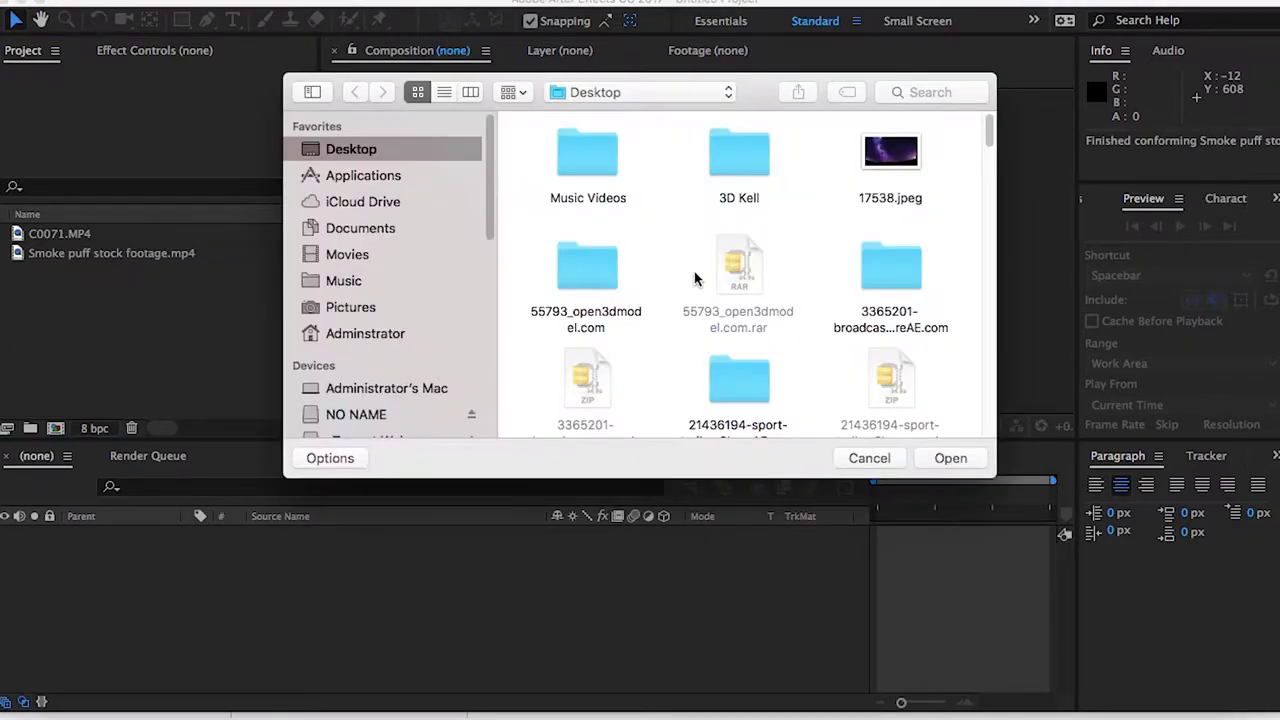
{"action": "scroll", "coordinate": [694, 271], "scroll_direction": "down", "scroll_amount": 5}
{"action": "double_click", "coordinate": [750, 266]}
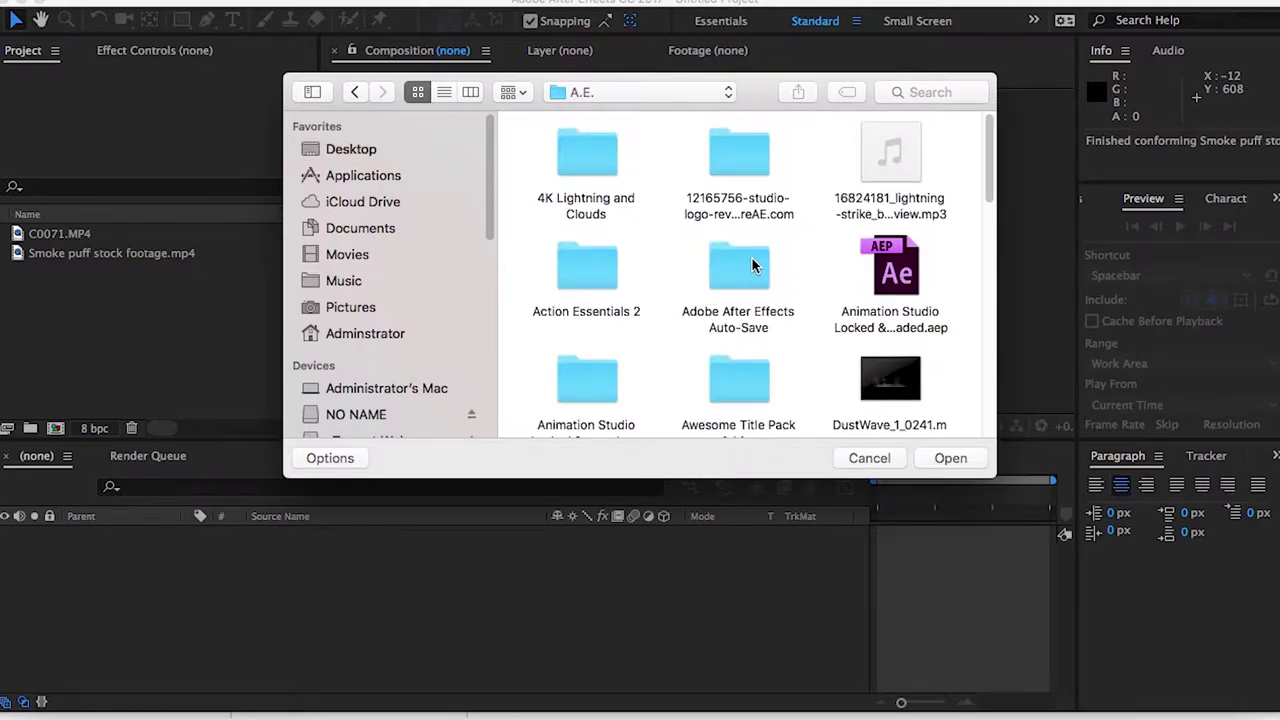
{"action": "scroll", "coordinate": [752, 258], "scroll_direction": "down", "scroll_amount": 6}
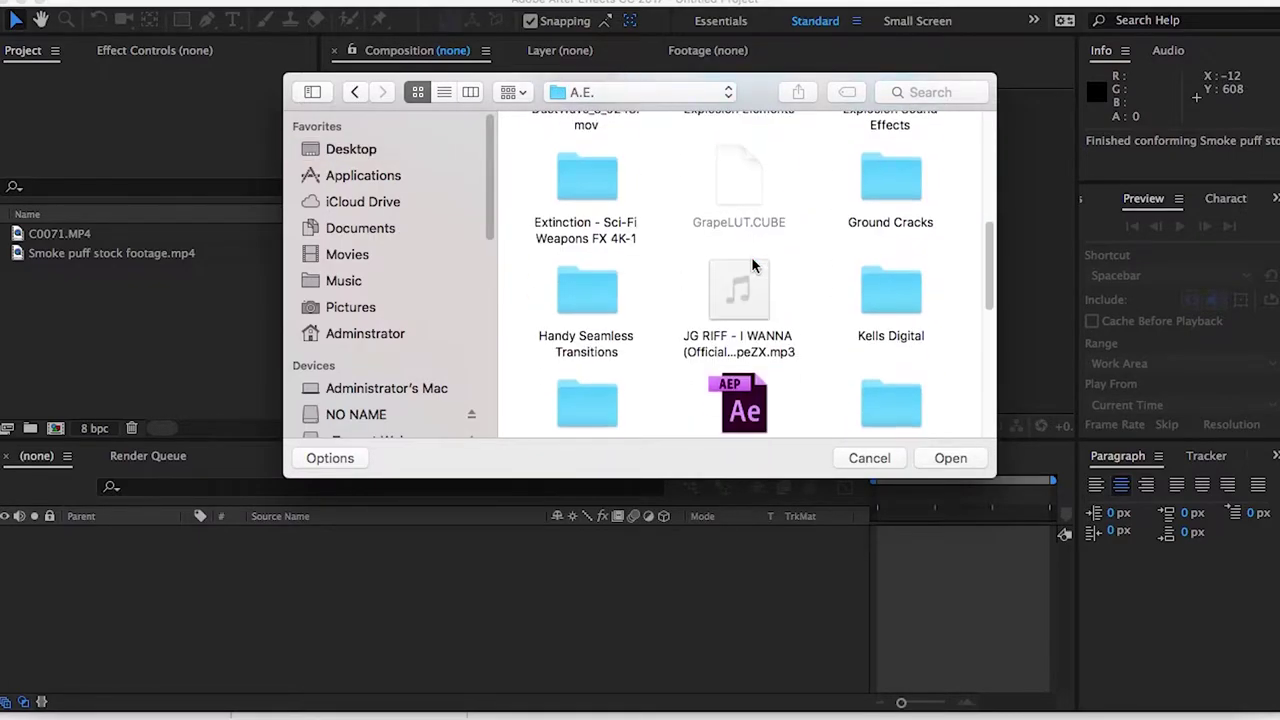
{"action": "double_click", "coordinate": [608, 232]}
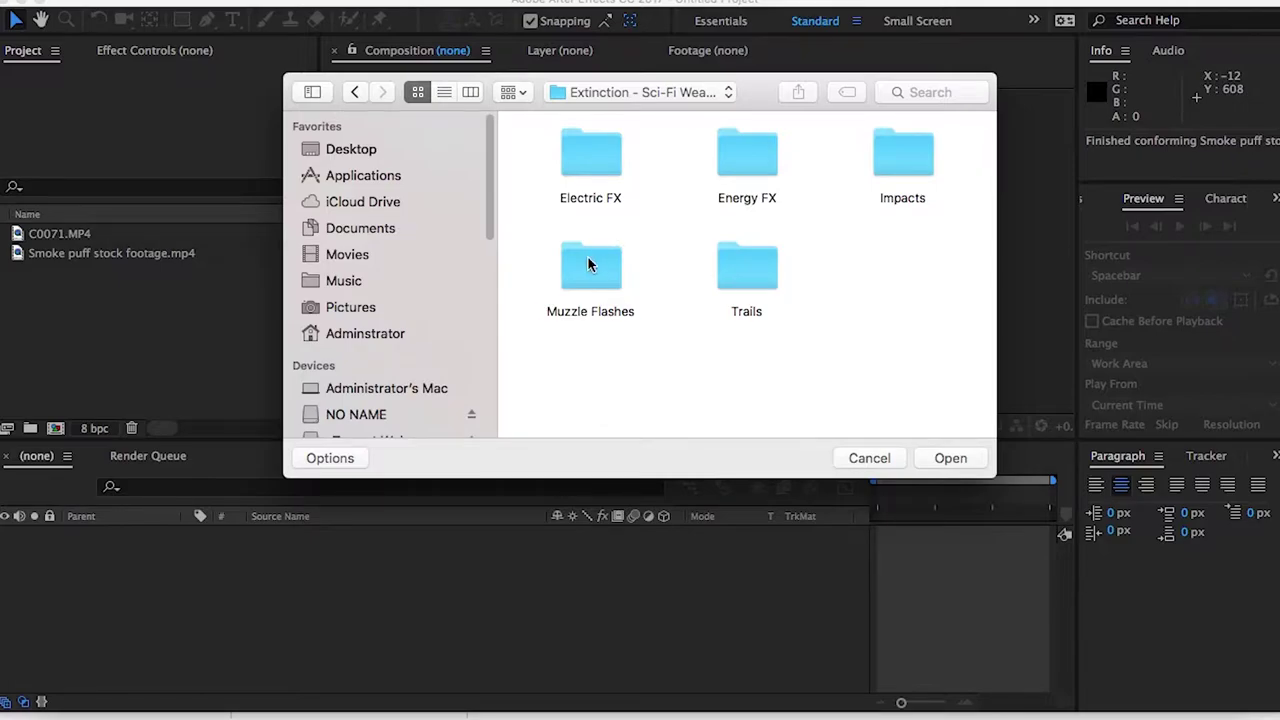
{"action": "double_click", "coordinate": [588, 260]}
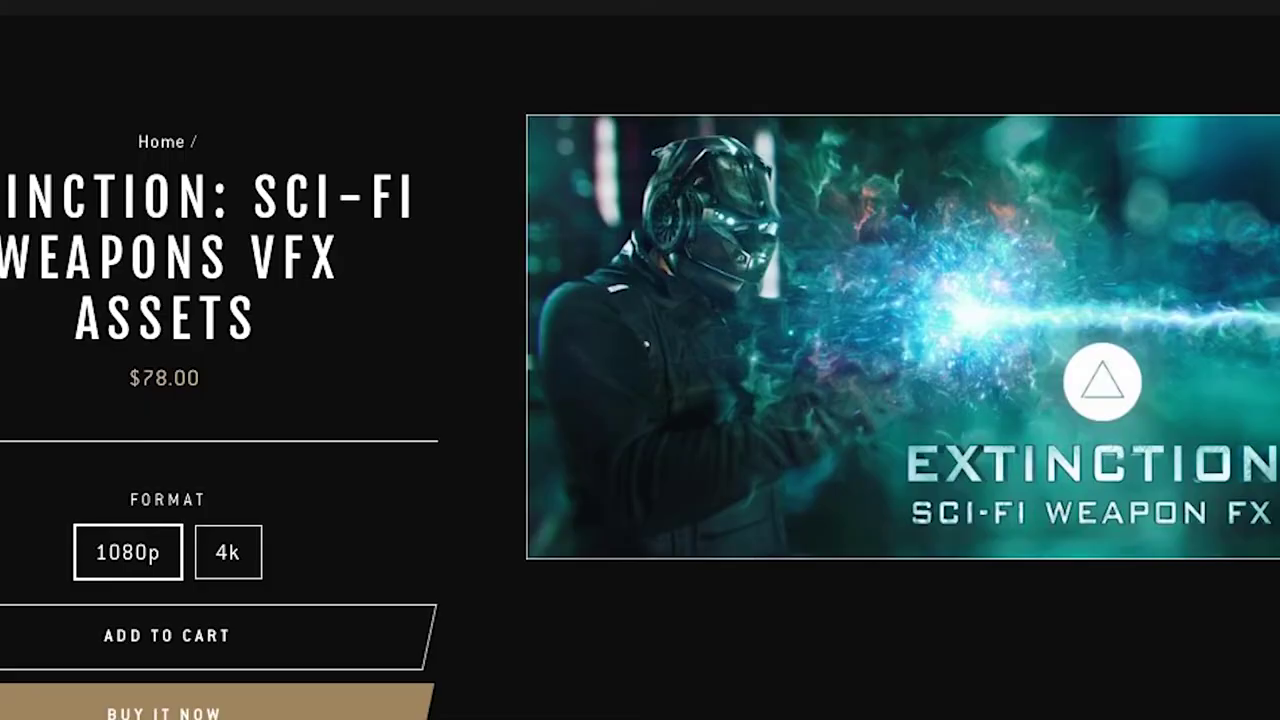
{"action": "scroll", "coordinate": [410, 458], "scroll_direction": "down", "scroll_amount": 10}
{"action": "scroll", "coordinate": [410, 458], "scroll_direction": "down", "scroll_amount": 5}
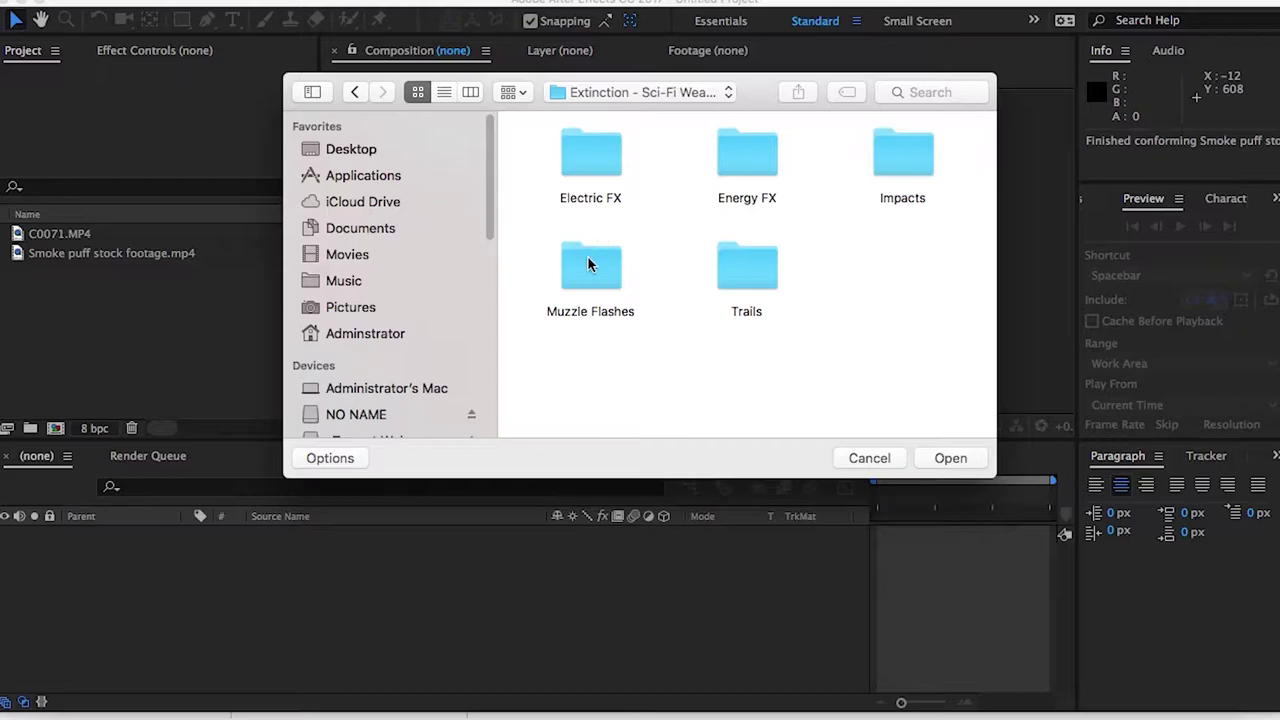
{"action": "double_click", "coordinate": [588, 259]}
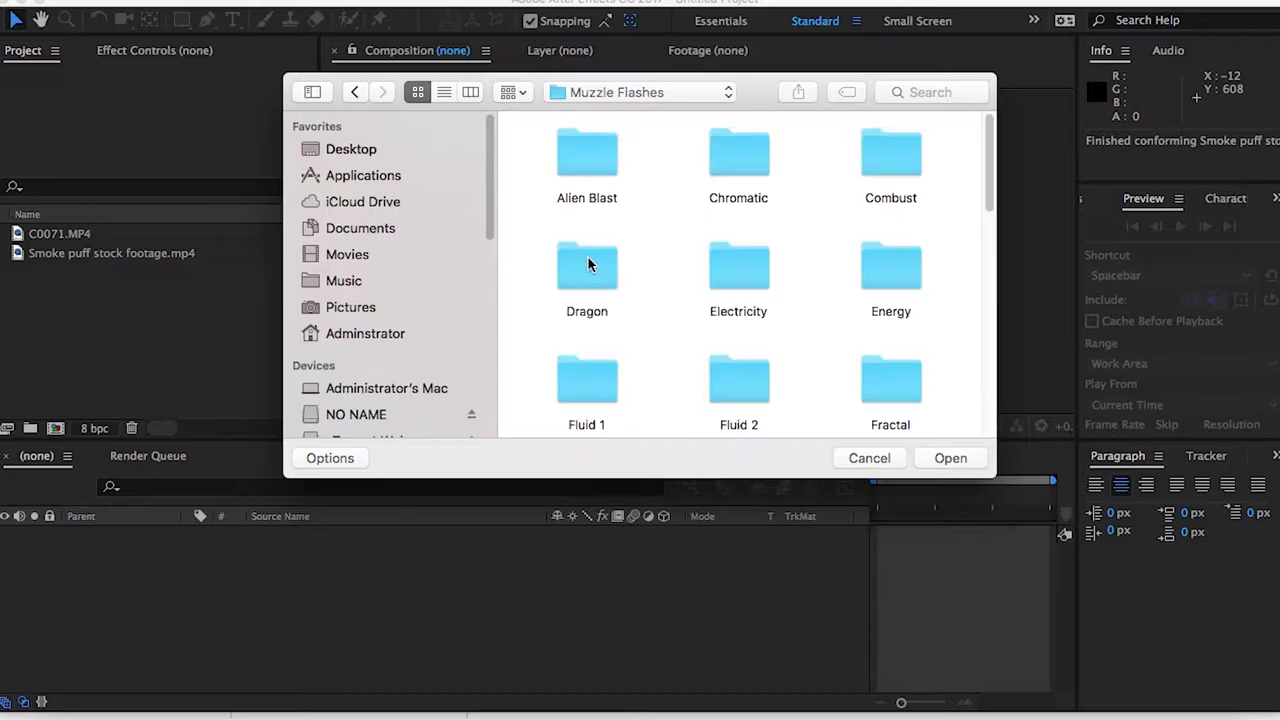
Step: Open the Heat Blast folder and import Heat Blast Muzzle Front.mov
{"action": "scroll", "coordinate": [588, 262], "scroll_direction": "down", "scroll_amount": 3}
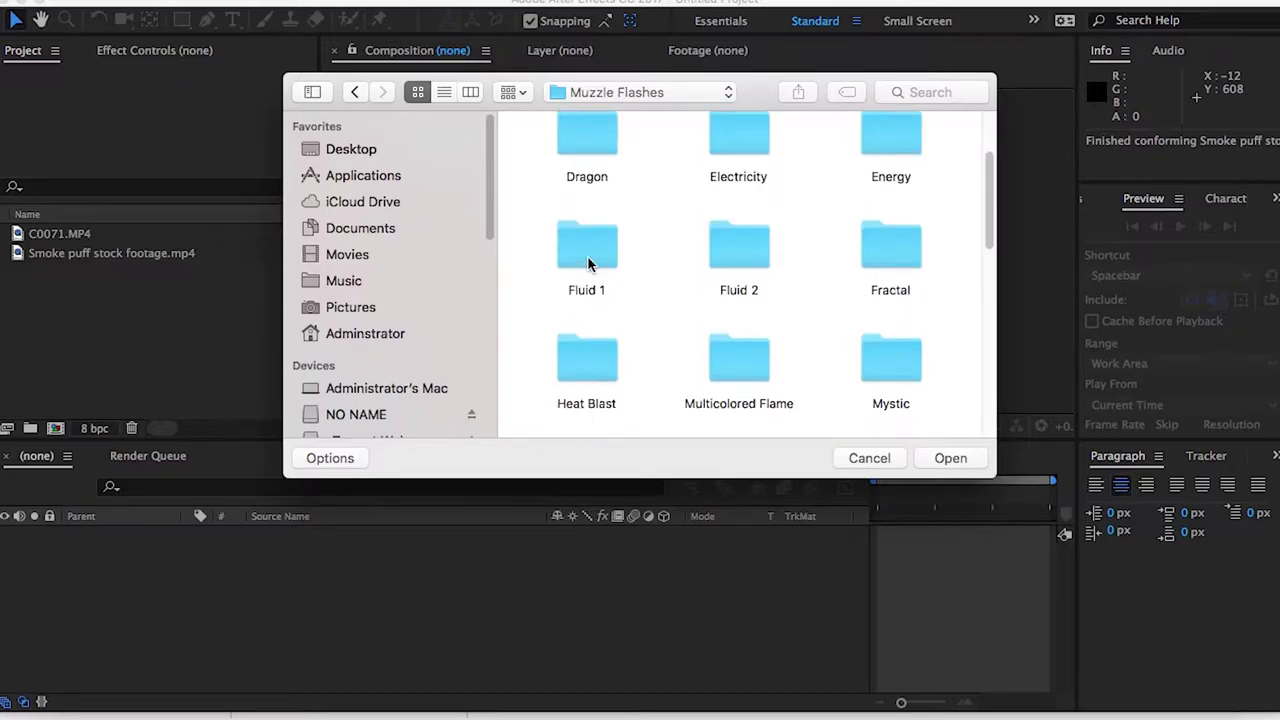
{"action": "scroll", "coordinate": [590, 324], "scroll_direction": "down", "scroll_amount": 3}
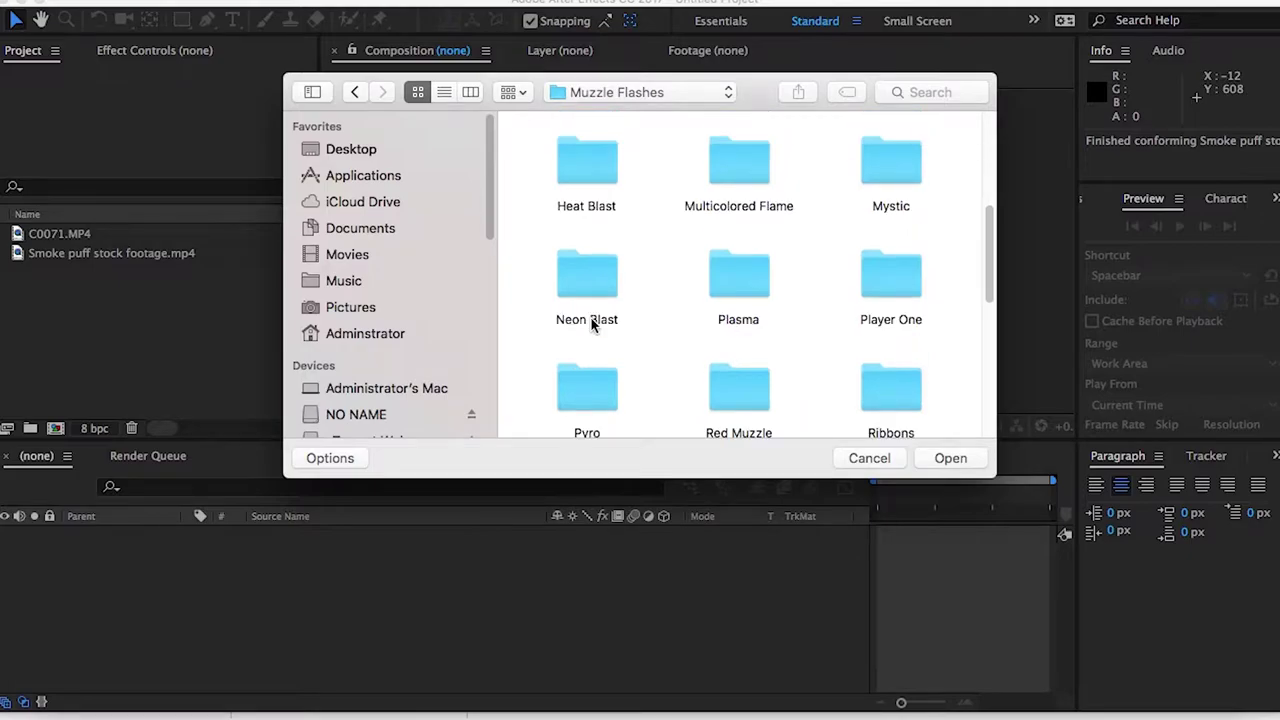
{"action": "scroll", "coordinate": [591, 320], "scroll_direction": "down", "scroll_amount": 3}
{"action": "scroll", "coordinate": [590, 323], "scroll_direction": "up", "scroll_amount": 10}
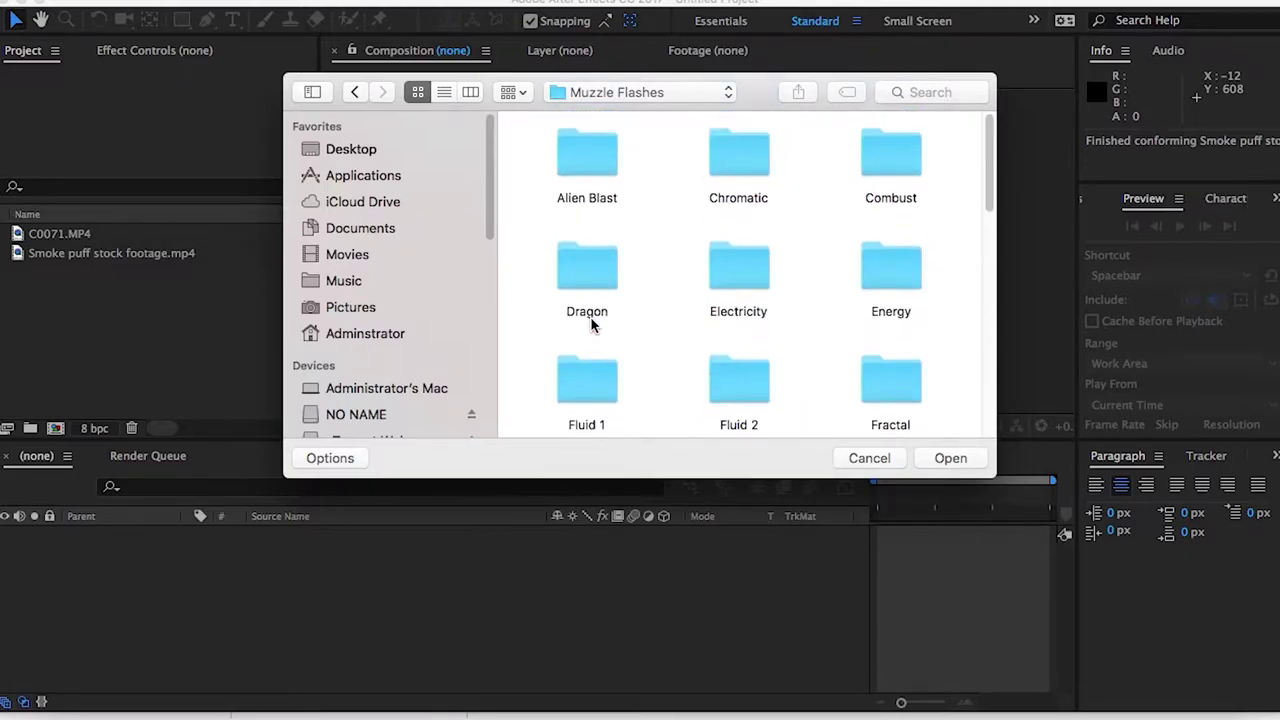
{"action": "scroll", "coordinate": [590, 323], "scroll_direction": "down", "scroll_amount": 15}
{"action": "scroll", "coordinate": [590, 323], "scroll_direction": "up", "scroll_amount": 10}
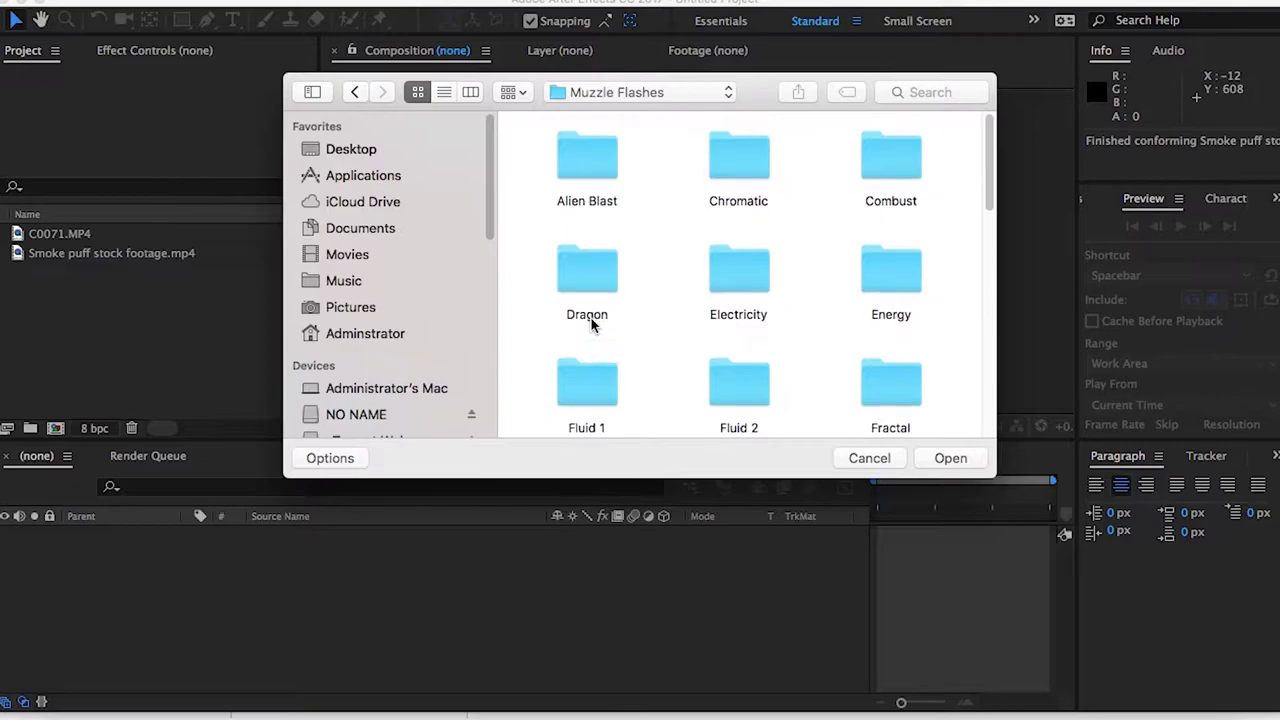
{"action": "scroll", "coordinate": [591, 323], "scroll_direction": "down", "scroll_amount": 3}
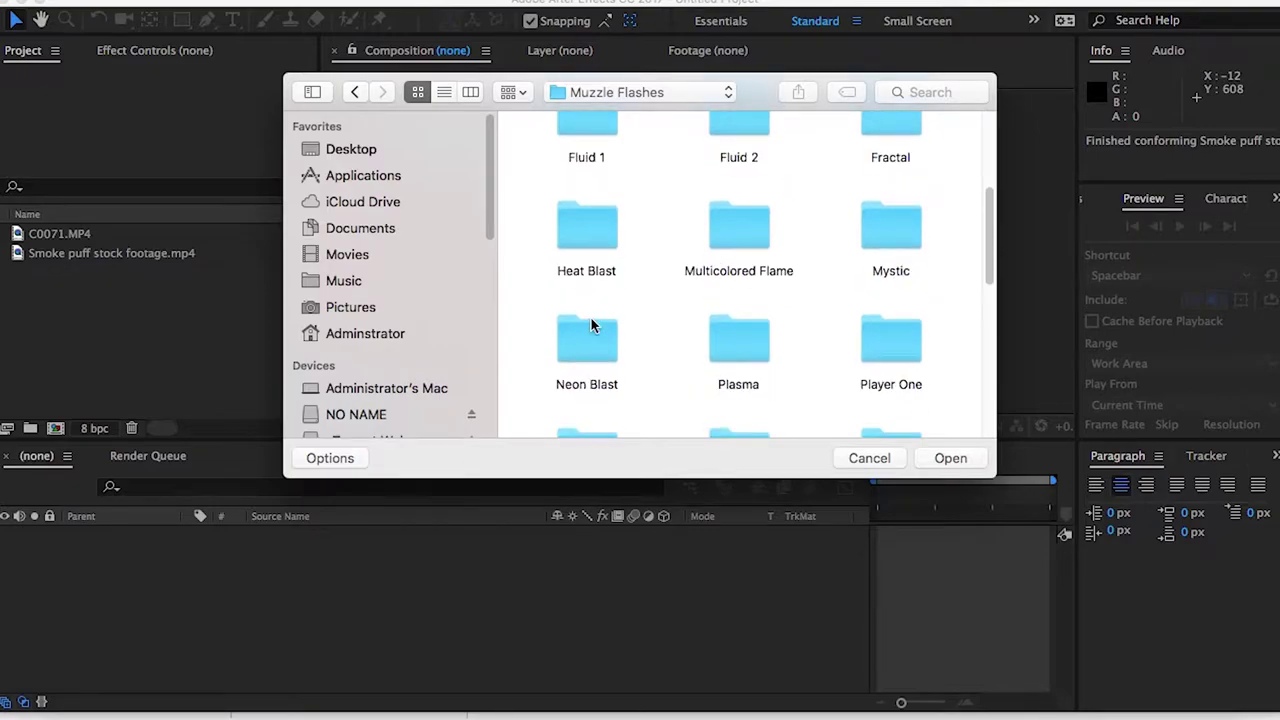
{"action": "double_click", "coordinate": [586, 268]}
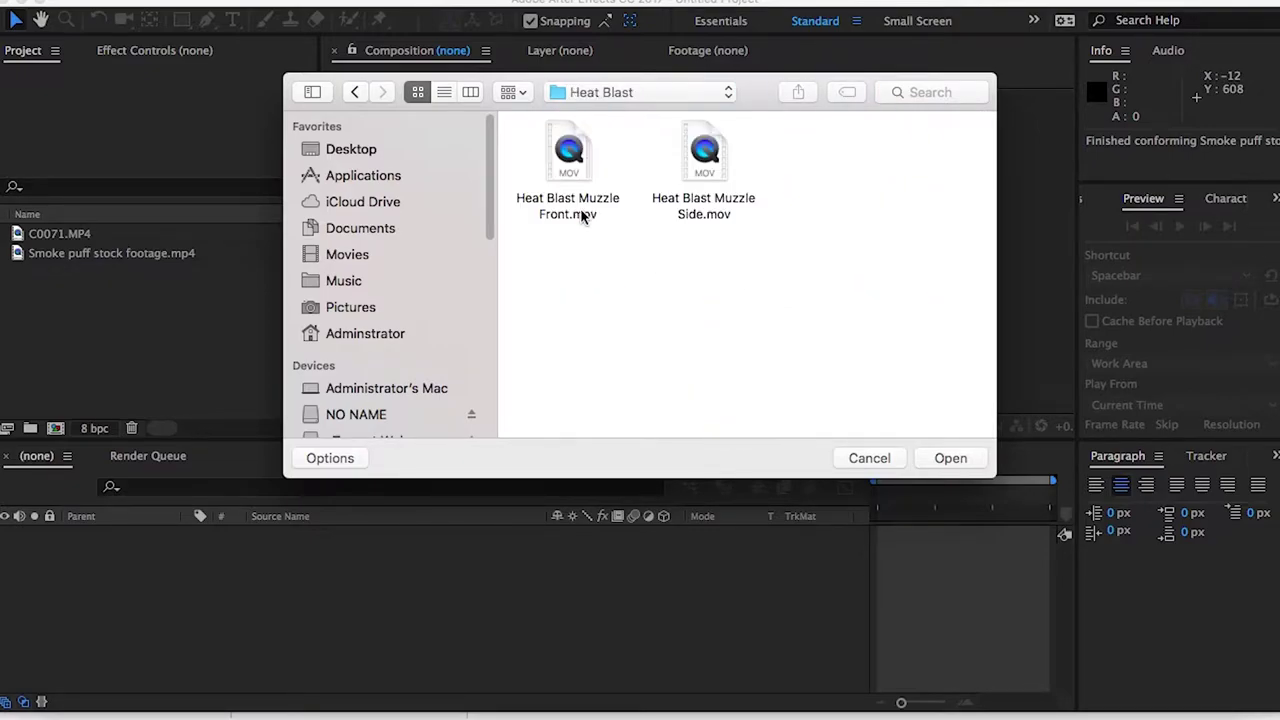
{"action": "double_click", "coordinate": [572, 205]}
Step: Make the C0071 composition from C0071.MP4 and move the playhead to 0;00;00;43
{"action": "left_click", "coordinate": [80, 238]}
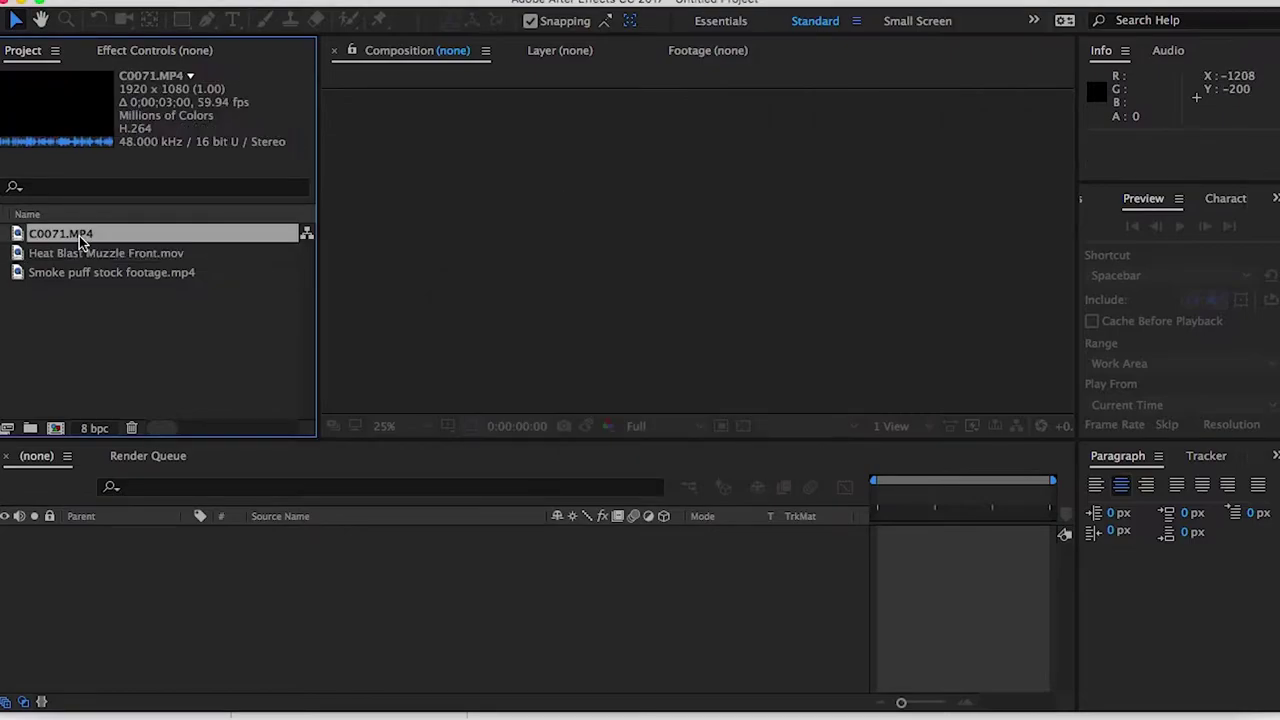
{"action": "left_click_drag", "start_coordinate": [80, 241], "coordinate": [56, 428]}
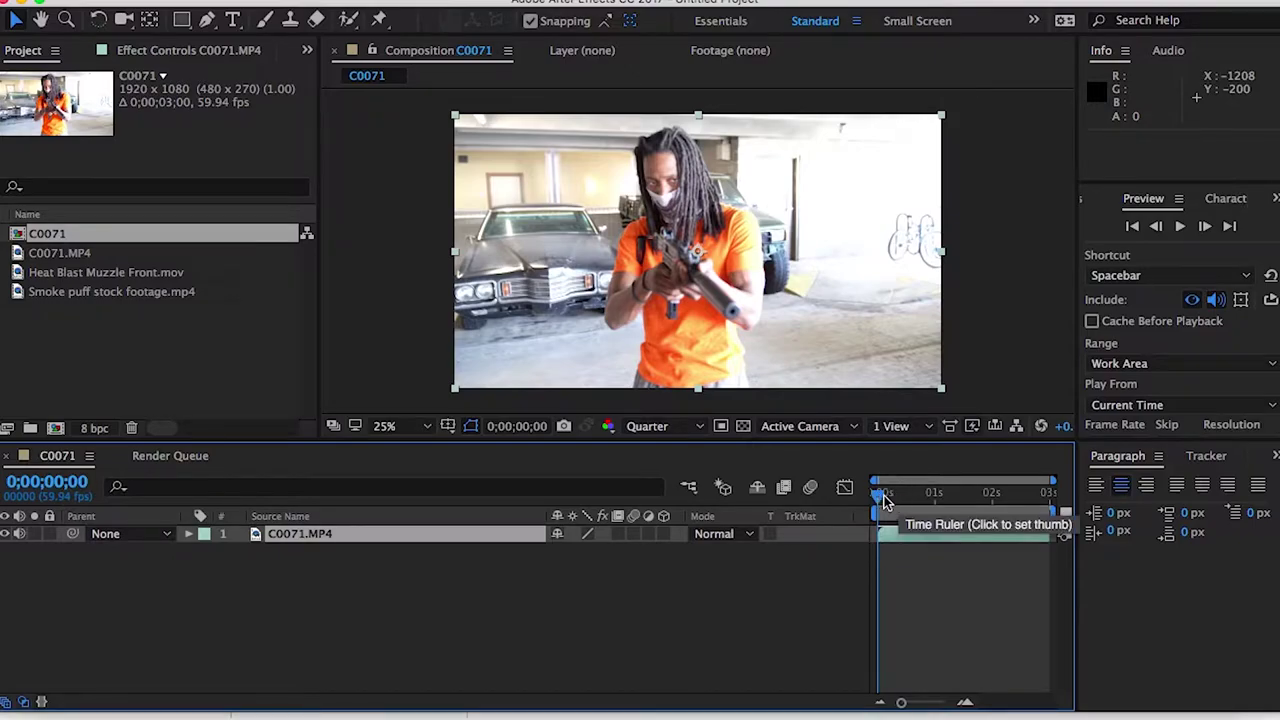
{"action": "left_click_drag", "start_coordinate": [877, 493], "coordinate": [919, 495]}
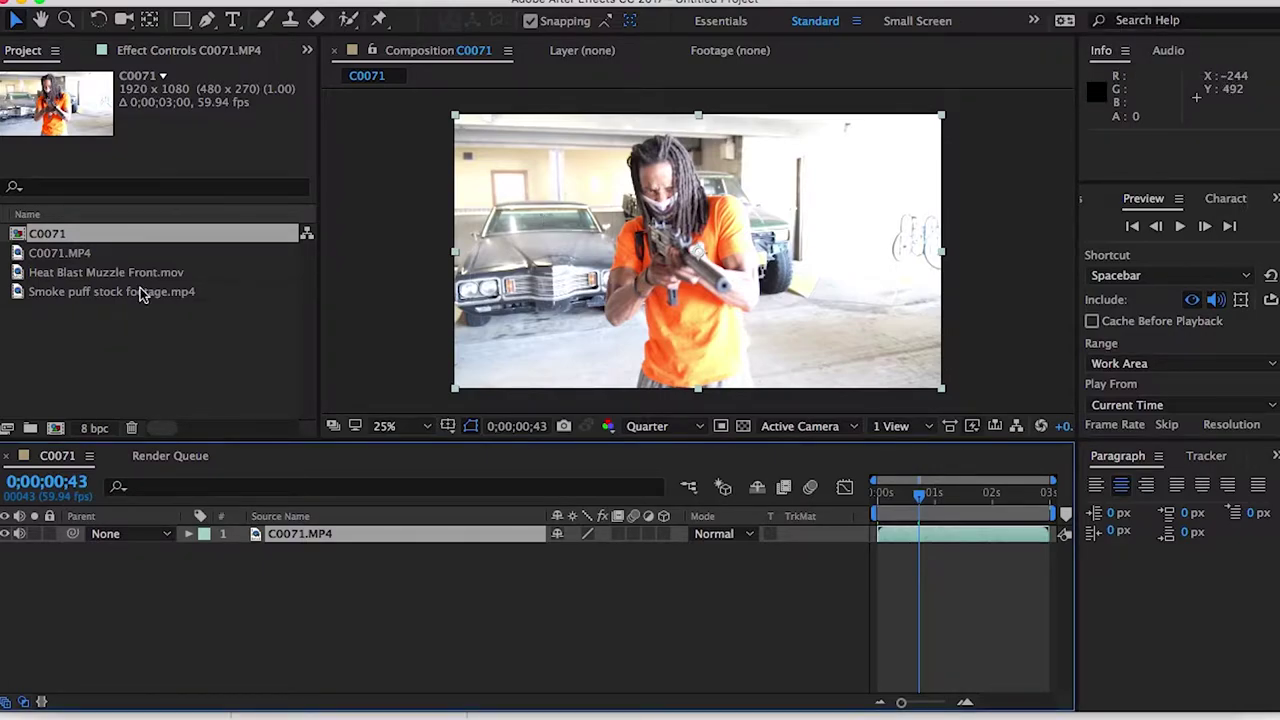
{"action": "left_click", "coordinate": [68, 269]}
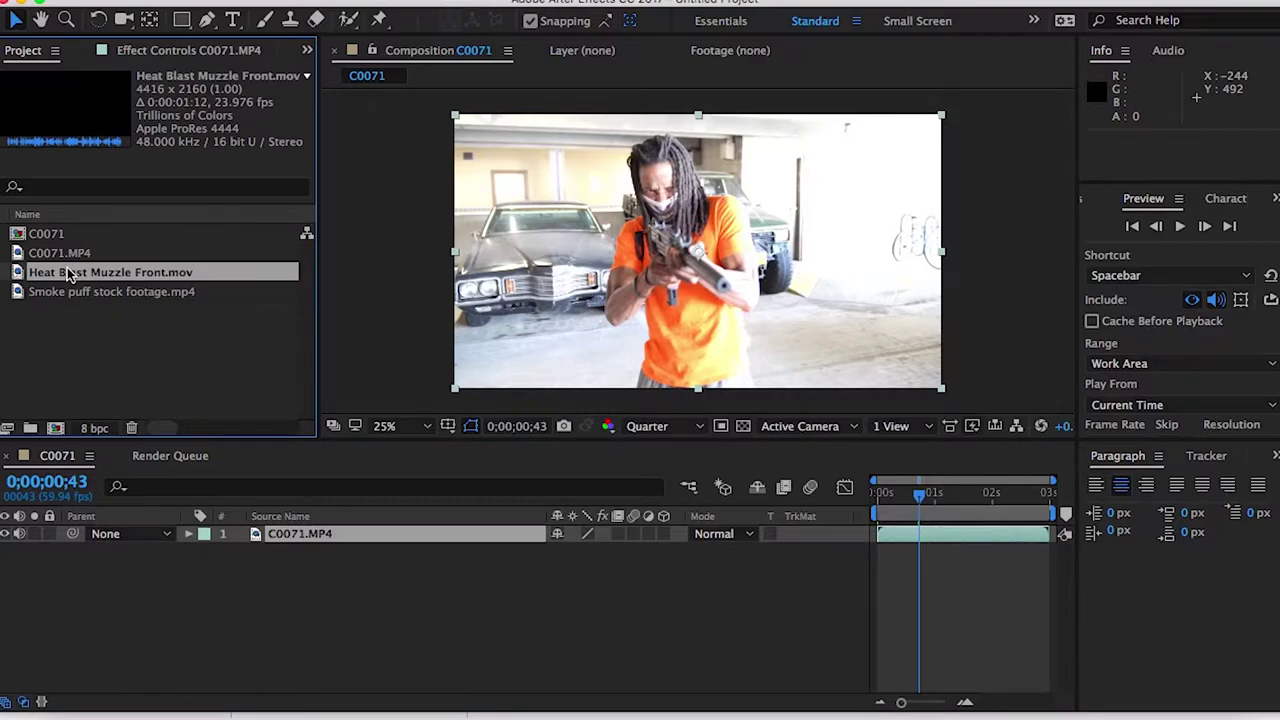
Step: Add Heat Blast Muzzle Front.mov starting at the playhead, scale it to 45%, and nudge it earlier
{"action": "left_click_drag", "start_coordinate": [67, 267], "coordinate": [308, 540]}
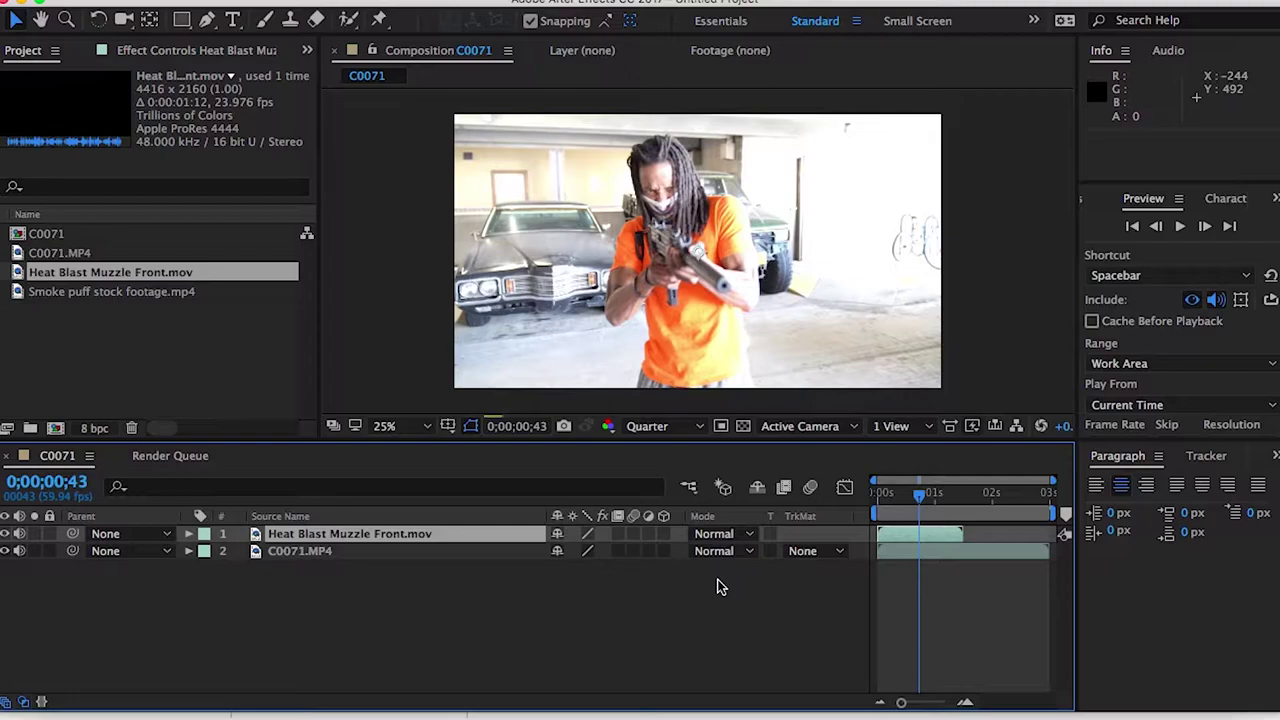
{"action": "key", "text": "["}
{"action": "key", "text": "s"}
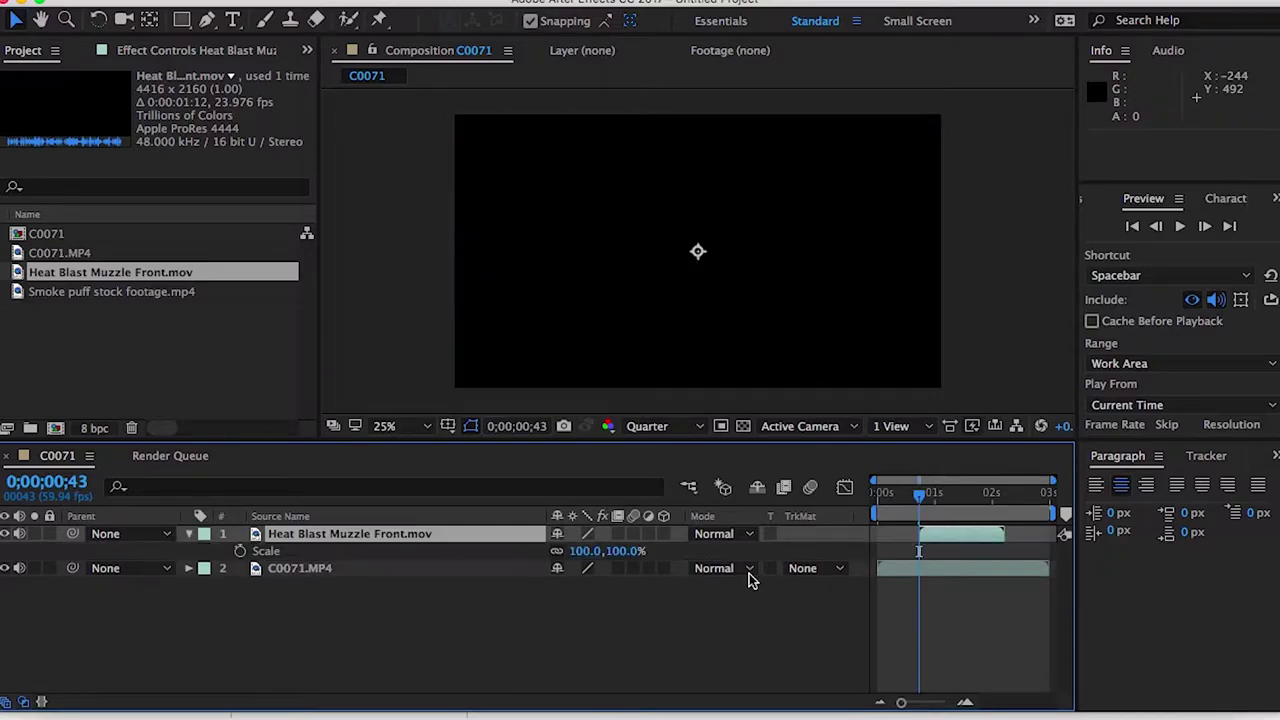
{"action": "left_click_drag", "start_coordinate": [577, 551], "coordinate": [530, 562]}
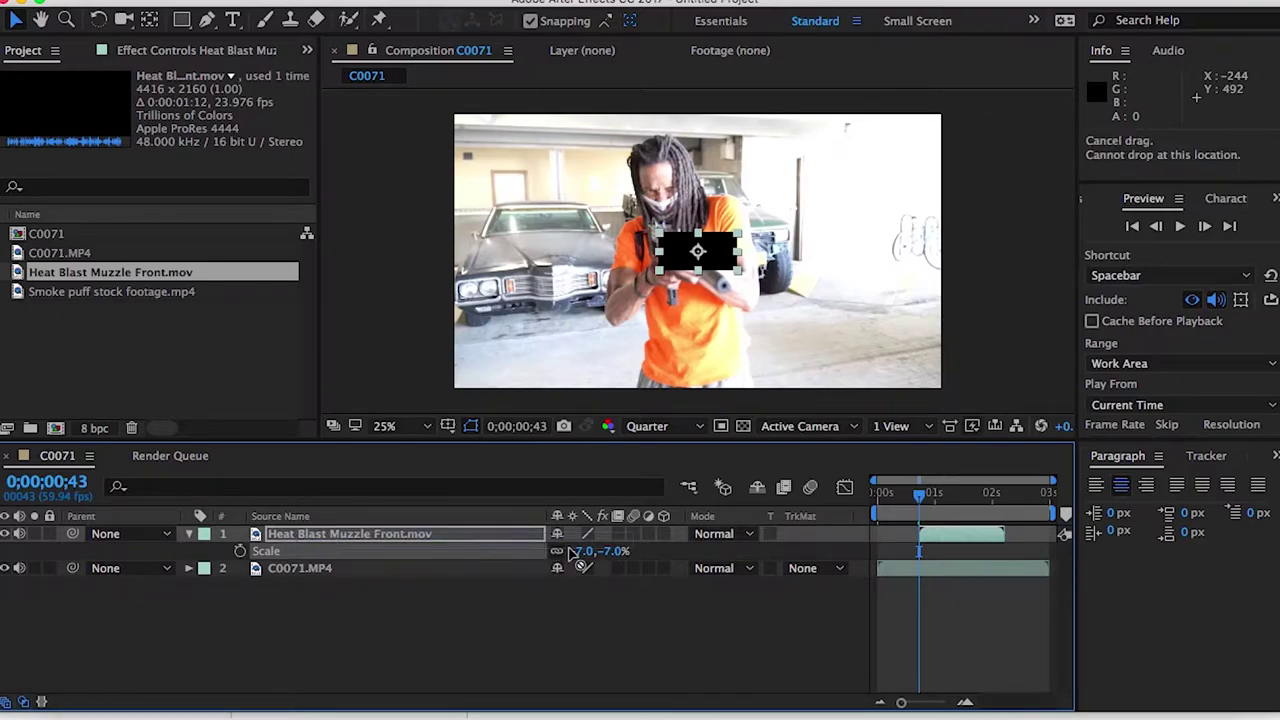
{"action": "left_click_drag", "start_coordinate": [580, 551], "coordinate": [638, 556]}
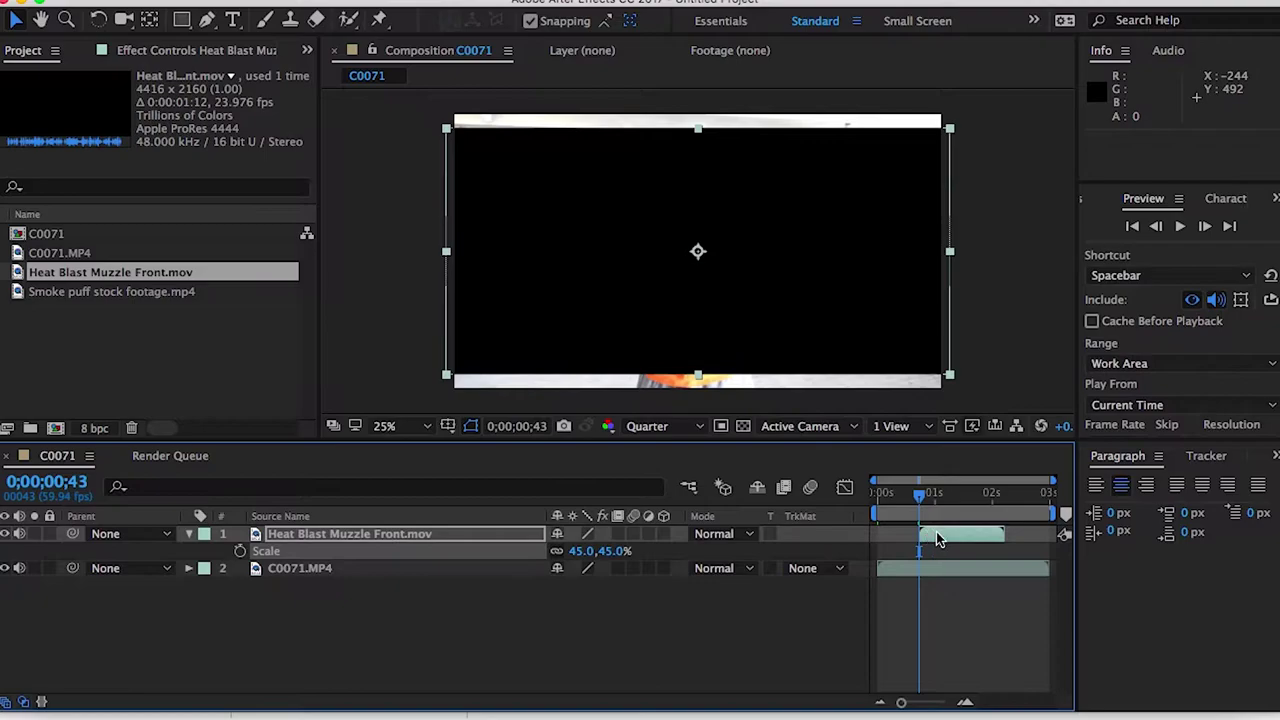
{"action": "mouse_move", "coordinate": [934, 533]}
{"action": "left_mouse_down"}
{"action": "mouse_move", "coordinate": [918, 535]}
{"action": "mouse_move", "coordinate": [930, 540]}
{"action": "left_mouse_up"}
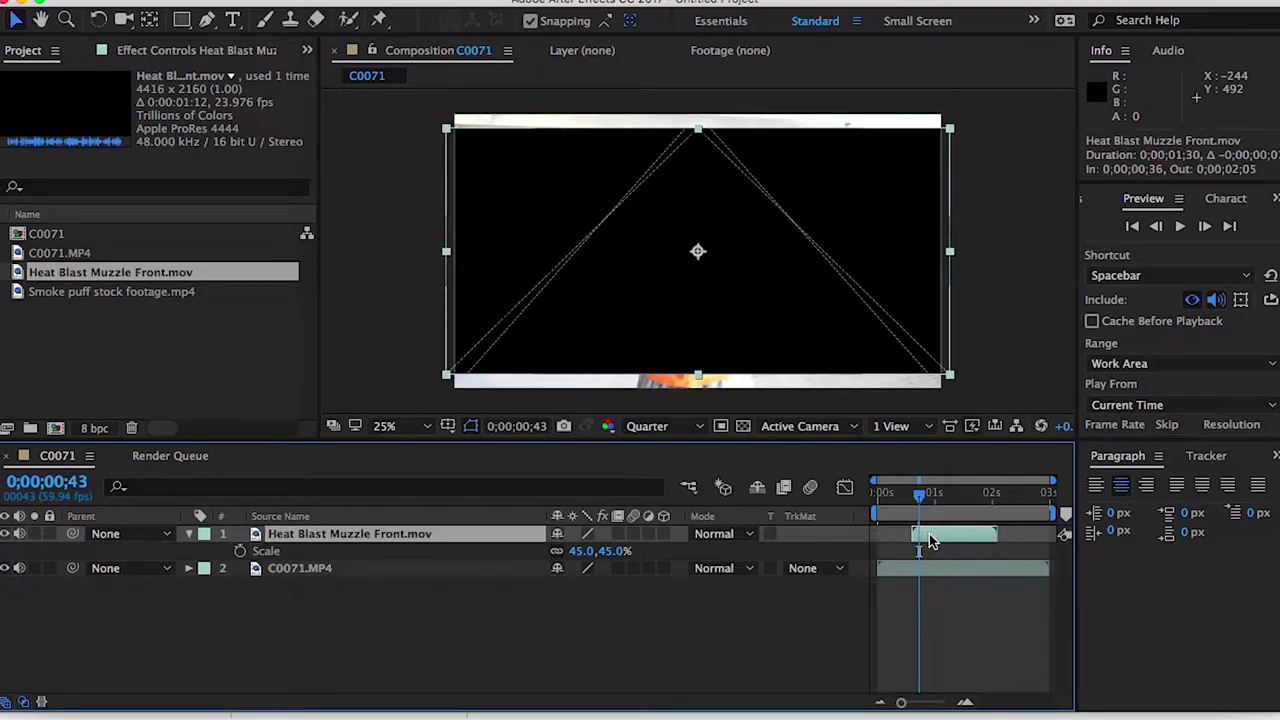
{"action": "left_click", "coordinate": [965, 701]}
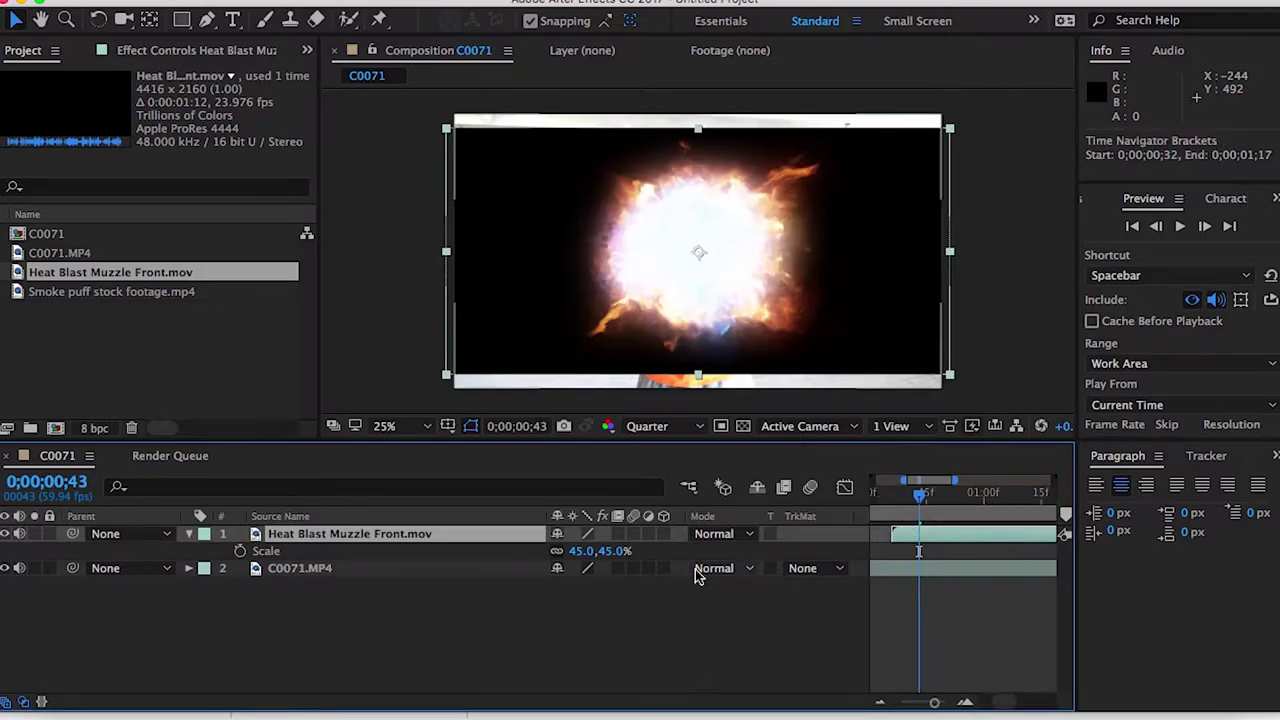
{"action": "left_click", "coordinate": [702, 536]}
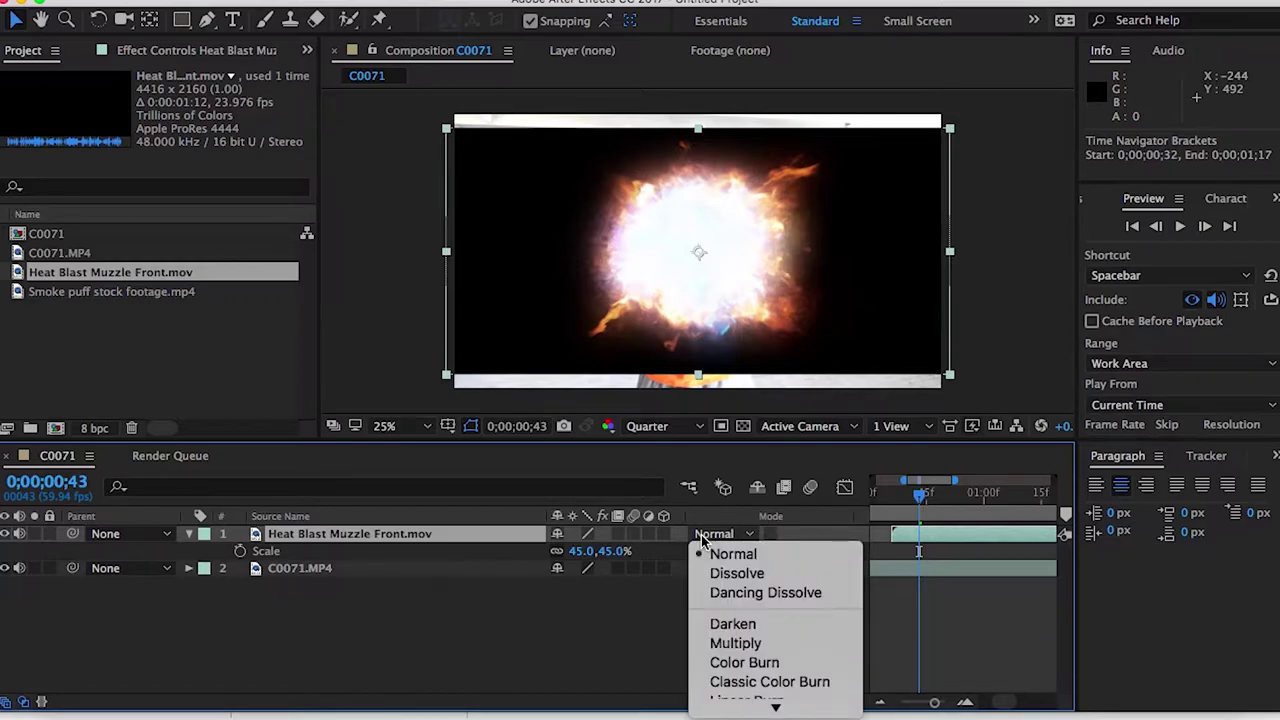
{"action": "left_click", "coordinate": [854, 354]}
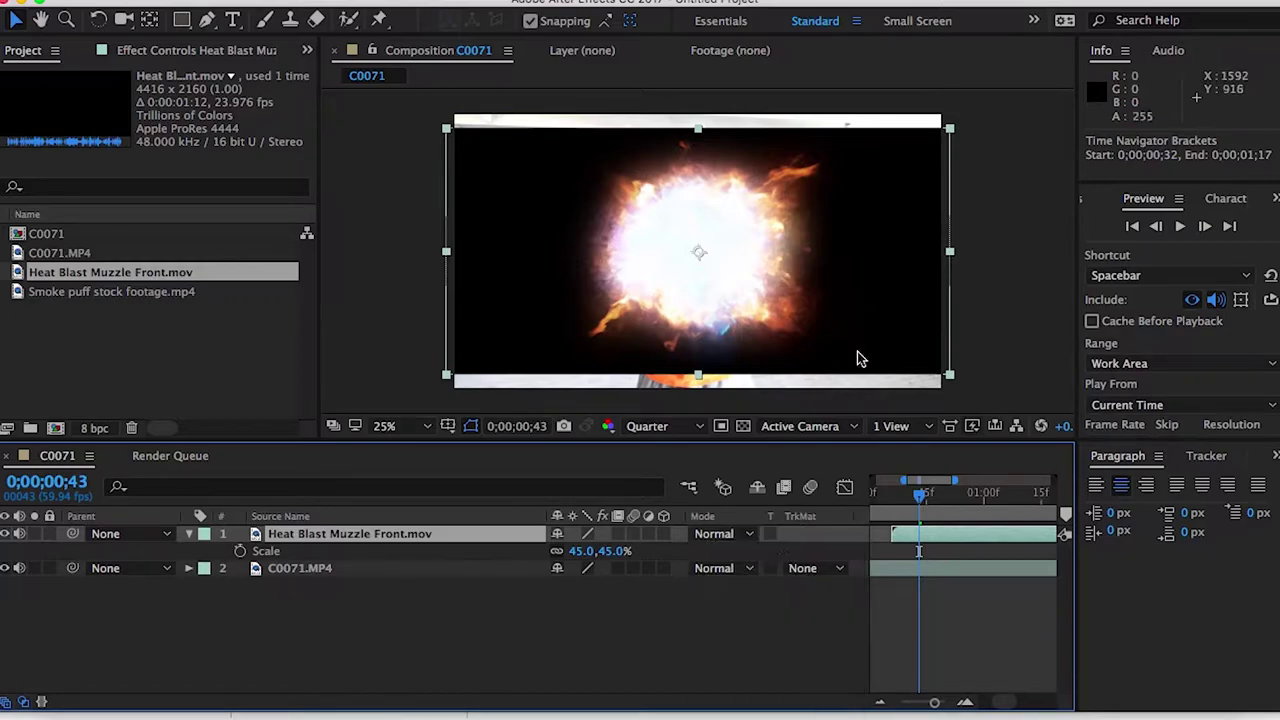
{"action": "left_click", "coordinate": [737, 532]}
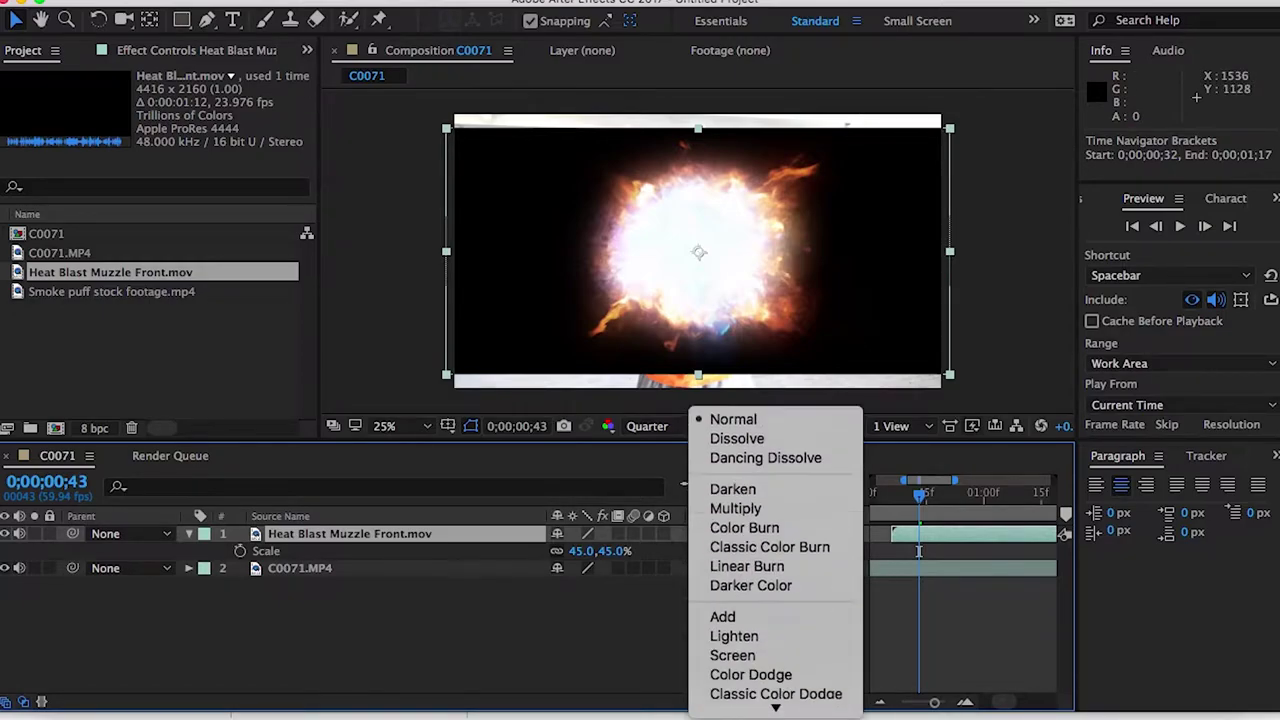
{"action": "key", "text": "Escape"}
{"action": "left_click", "coordinate": [727, 535]}
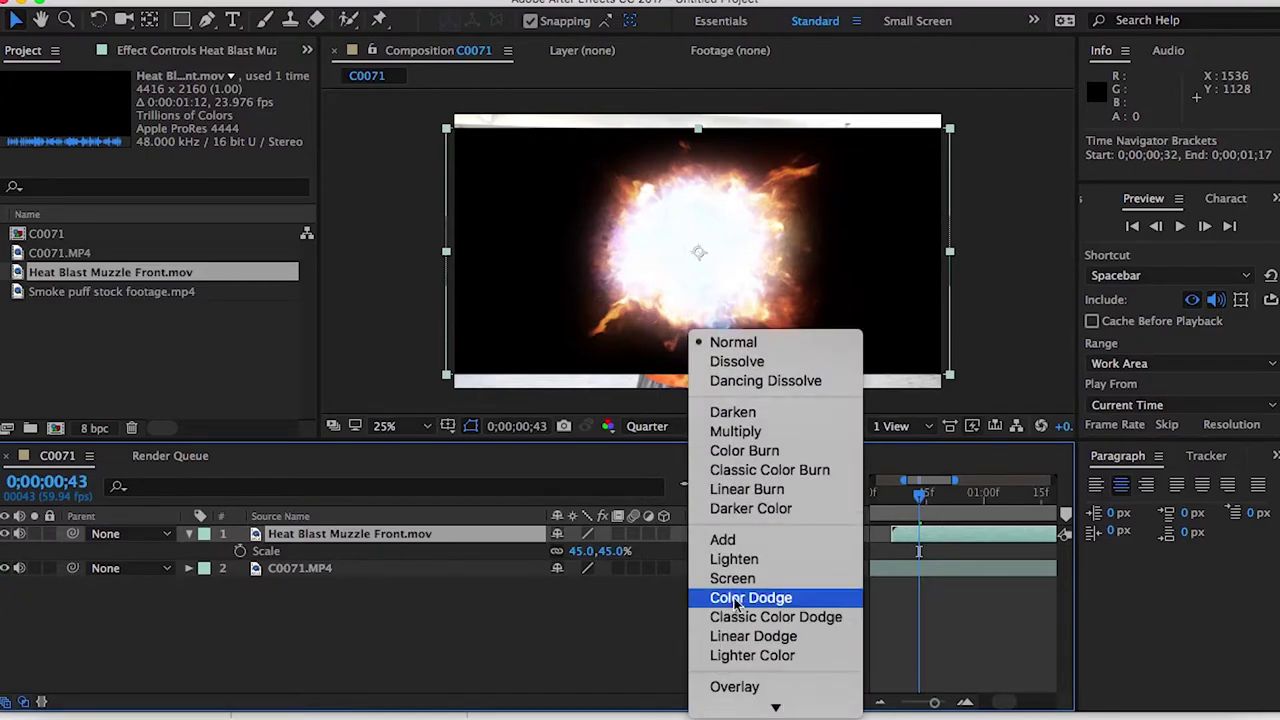
{"action": "left_click", "coordinate": [729, 537]}
{"action": "left_click", "coordinate": [733, 541]}
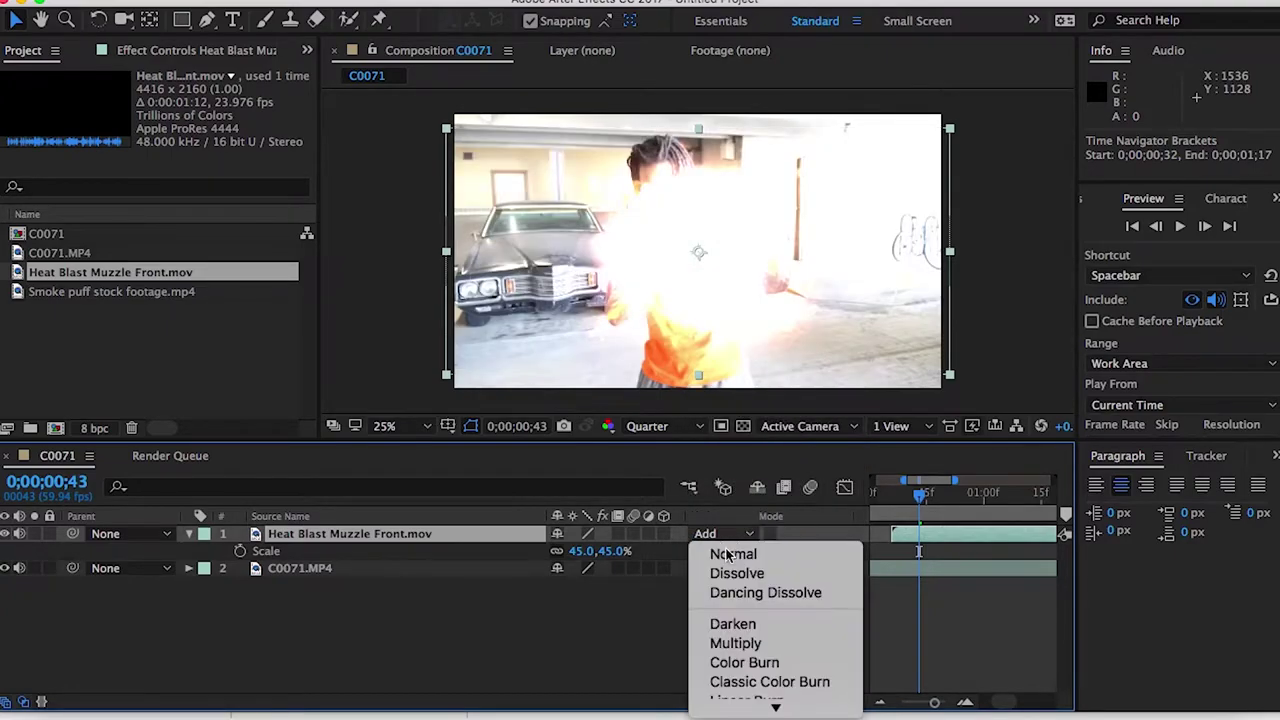
{"action": "left_click", "coordinate": [739, 545]}
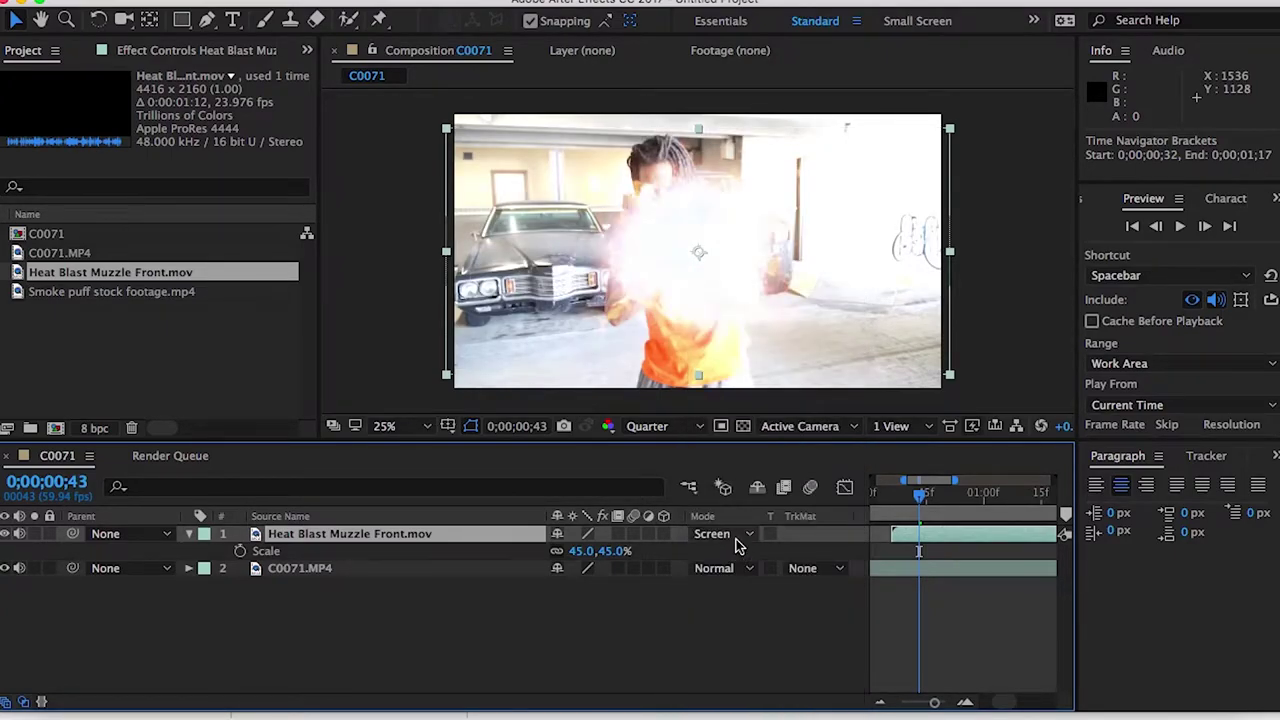
{"action": "left_click", "coordinate": [734, 541]}
{"action": "left_click", "coordinate": [734, 551]}
Step: Search Effects & Presets for 'unmult' and apply Knoll UnMult to the muzzle flash layer
{"action": "left_click", "coordinate": [1275, 198]}
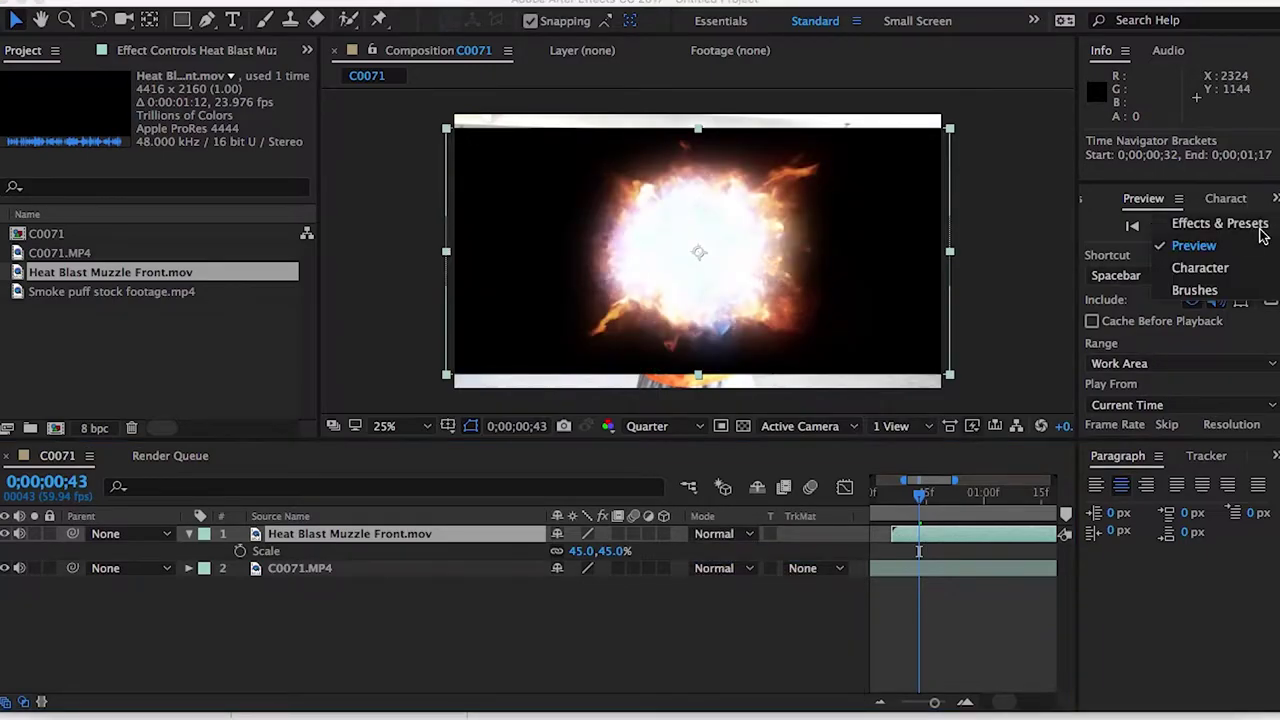
{"action": "left_click", "coordinate": [1250, 220]}
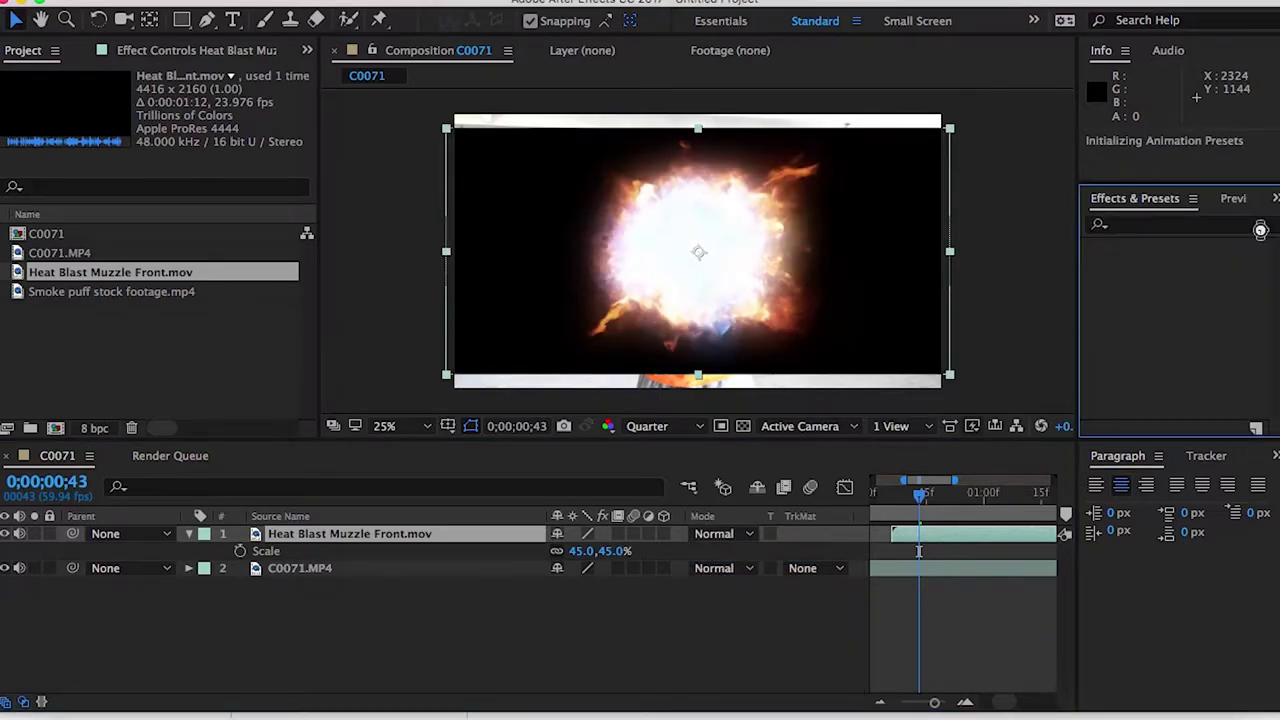
{"action": "left_click", "coordinate": [1203, 226]}
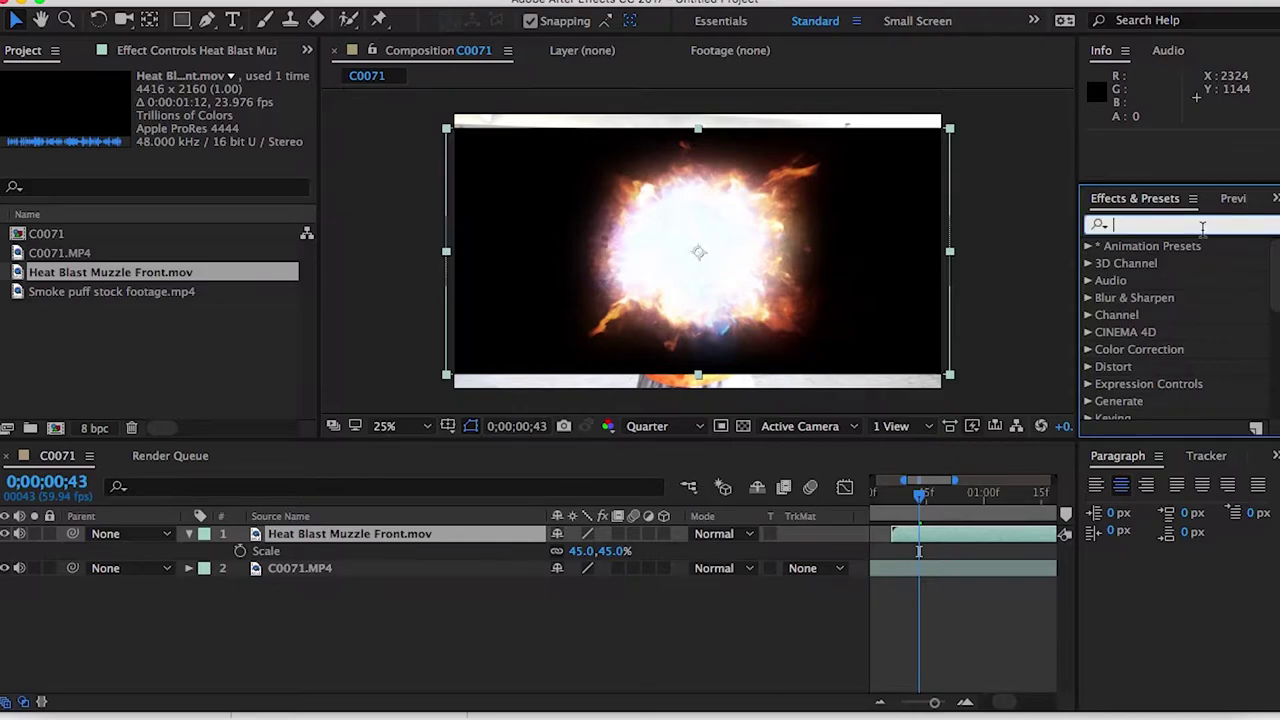
{"action": "type", "text": "unm"}
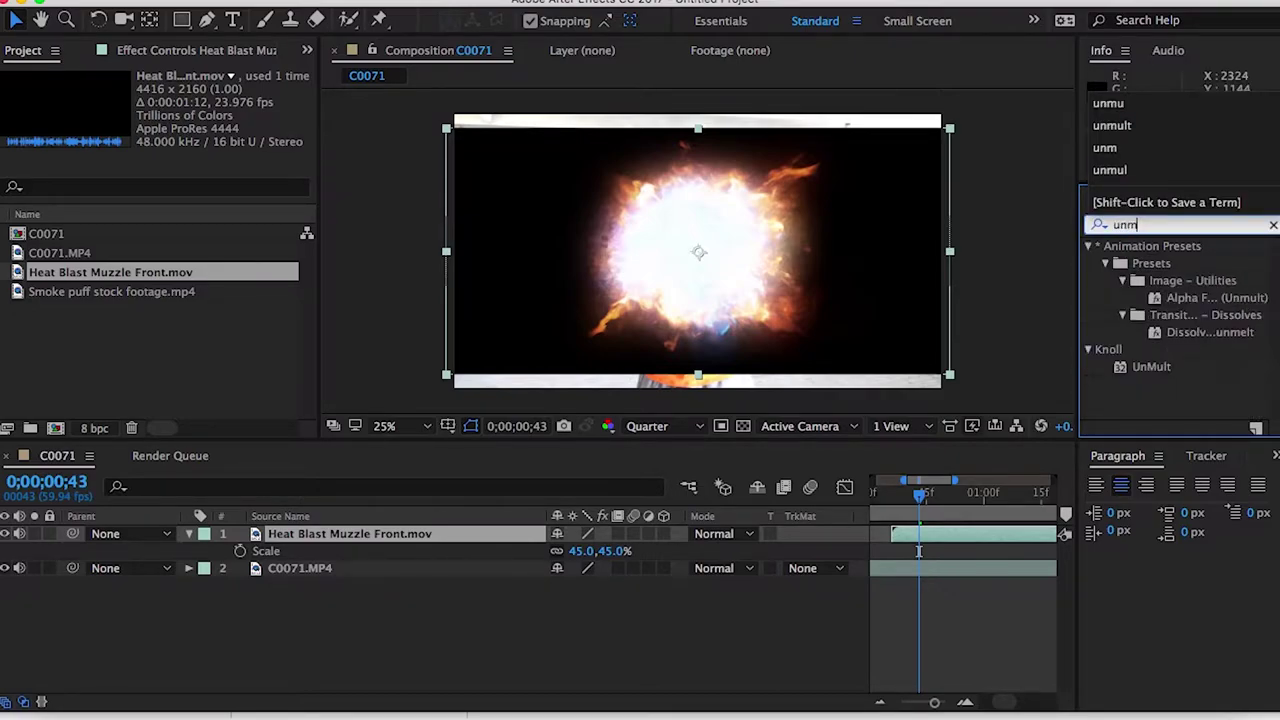
{"action": "type", "text": "ult"}
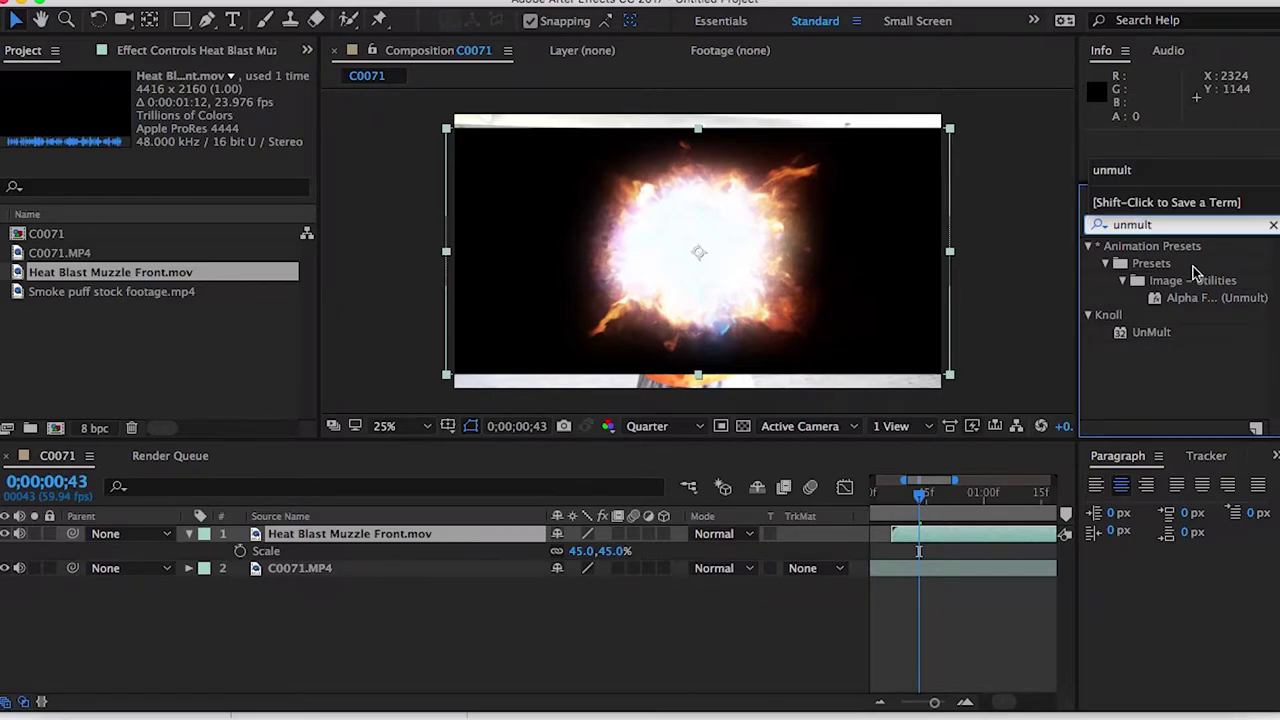
{"action": "left_click_drag", "start_coordinate": [1152, 332], "coordinate": [940, 545]}
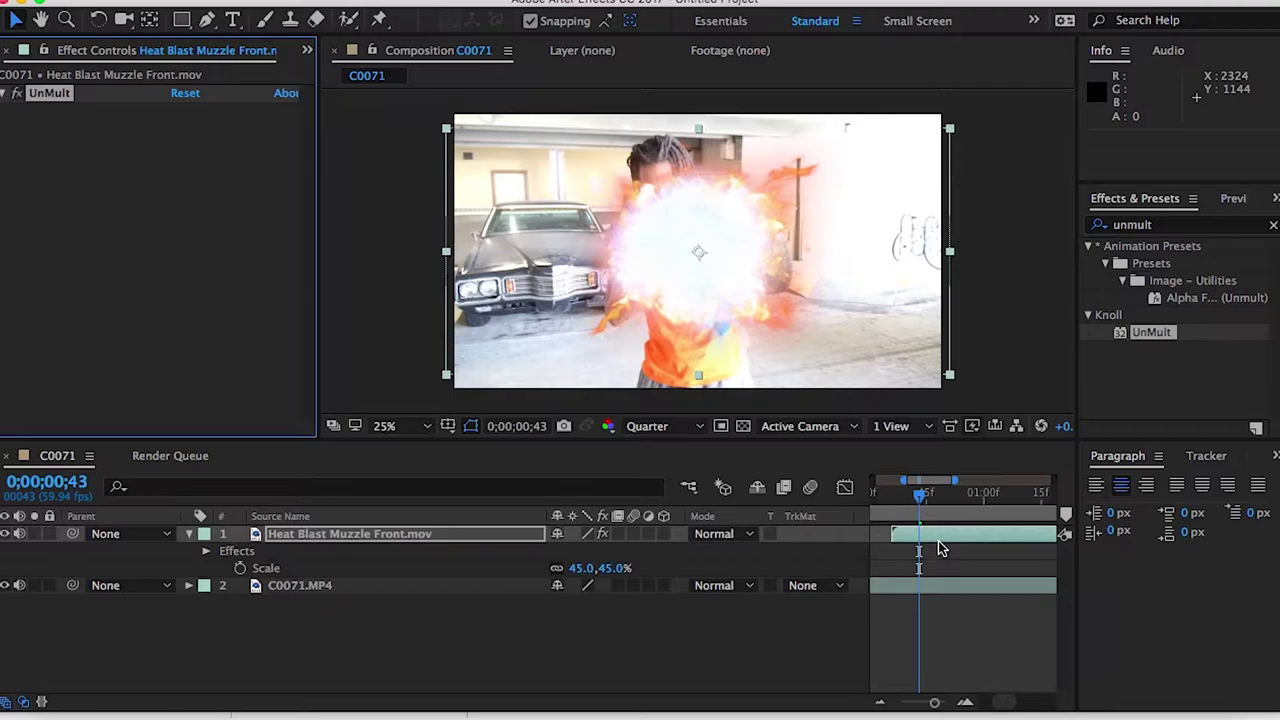
{"action": "key", "text": "u"}
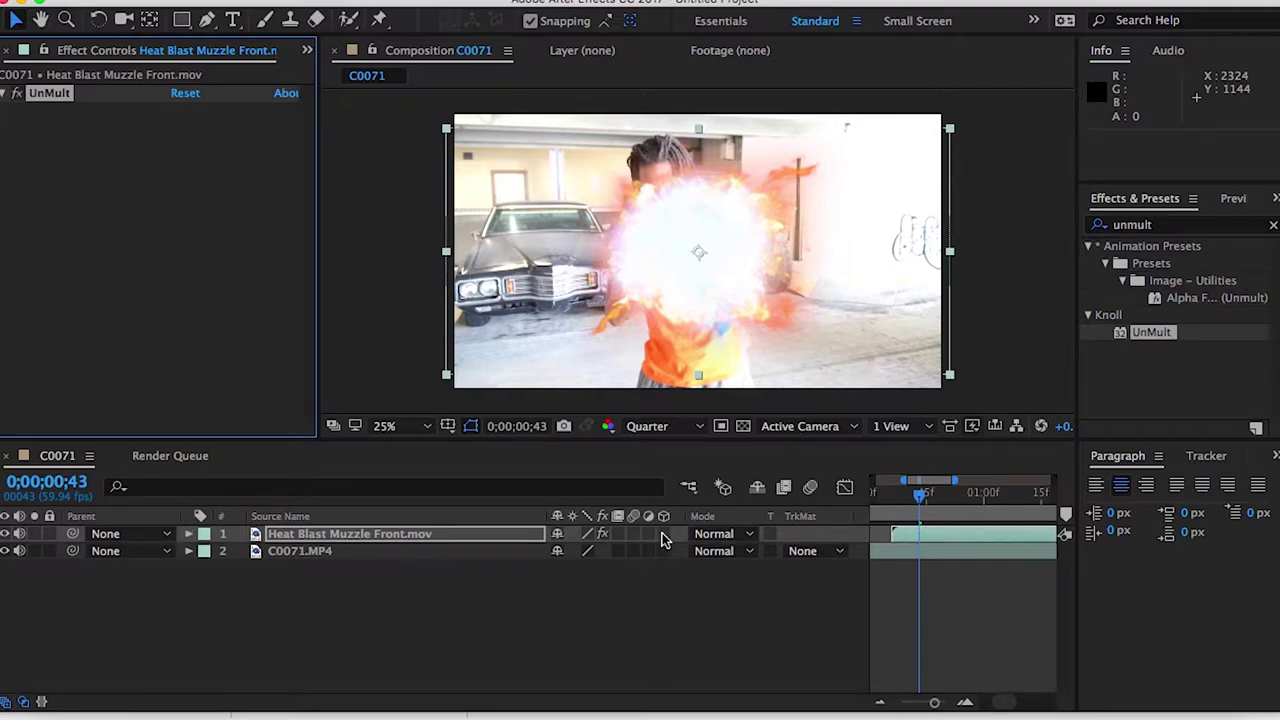
Step: Set the muzzle flash Scale to 38% and move it down-right to 1116, 640 over the gun
{"action": "key", "text": "s"}
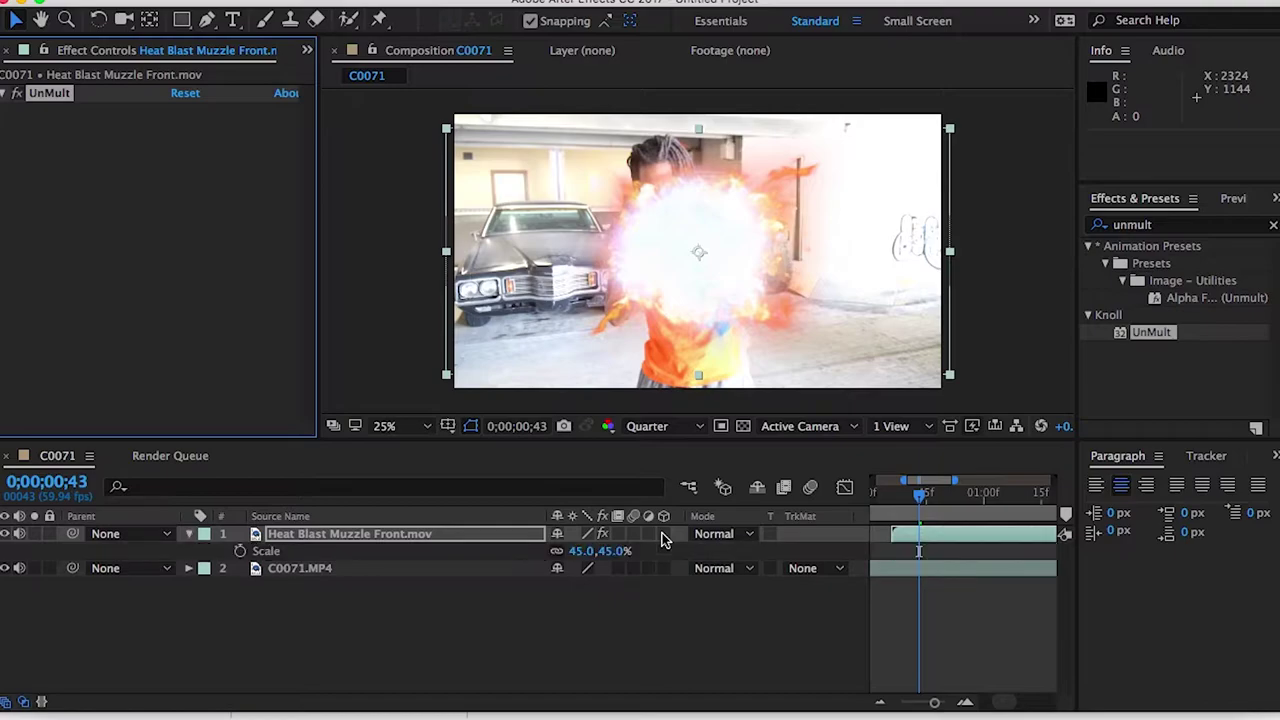
{"action": "left_click_drag", "start_coordinate": [582, 552], "coordinate": [560, 556]}
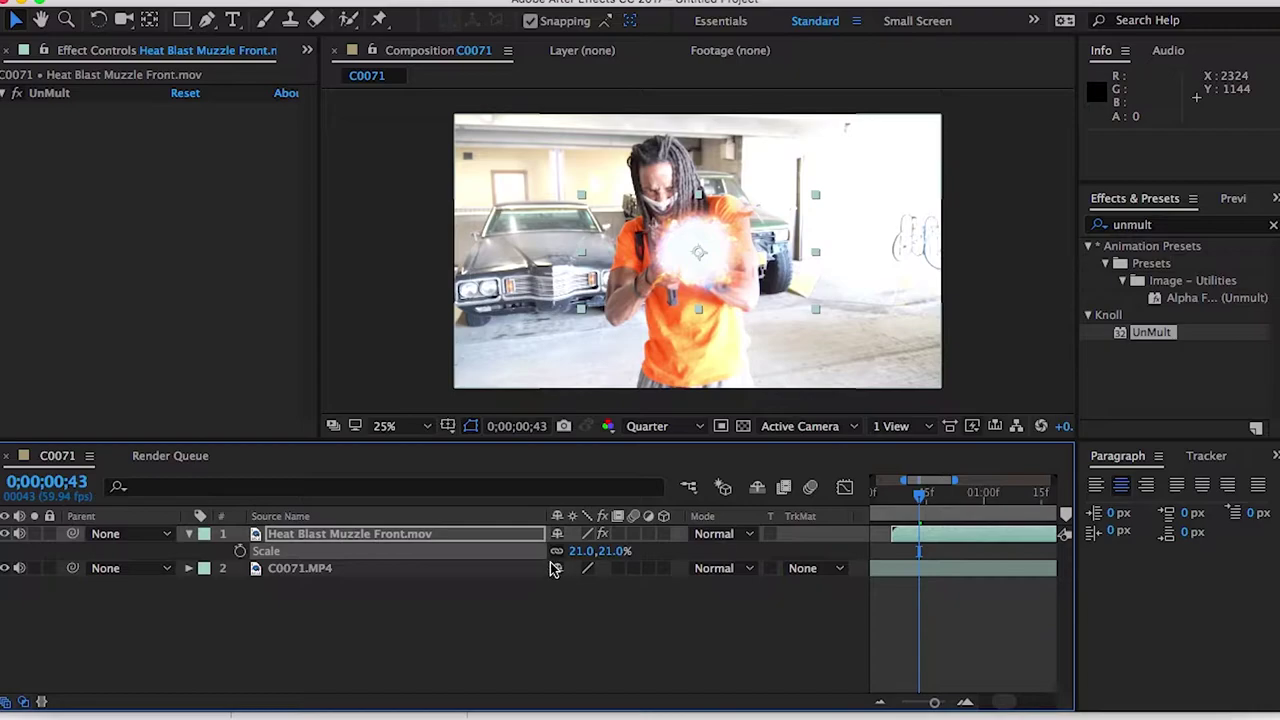
{"action": "left_click_drag", "start_coordinate": [572, 552], "coordinate": [592, 551]}
{"action": "left_click_drag", "start_coordinate": [646, 266], "coordinate": [686, 294]}
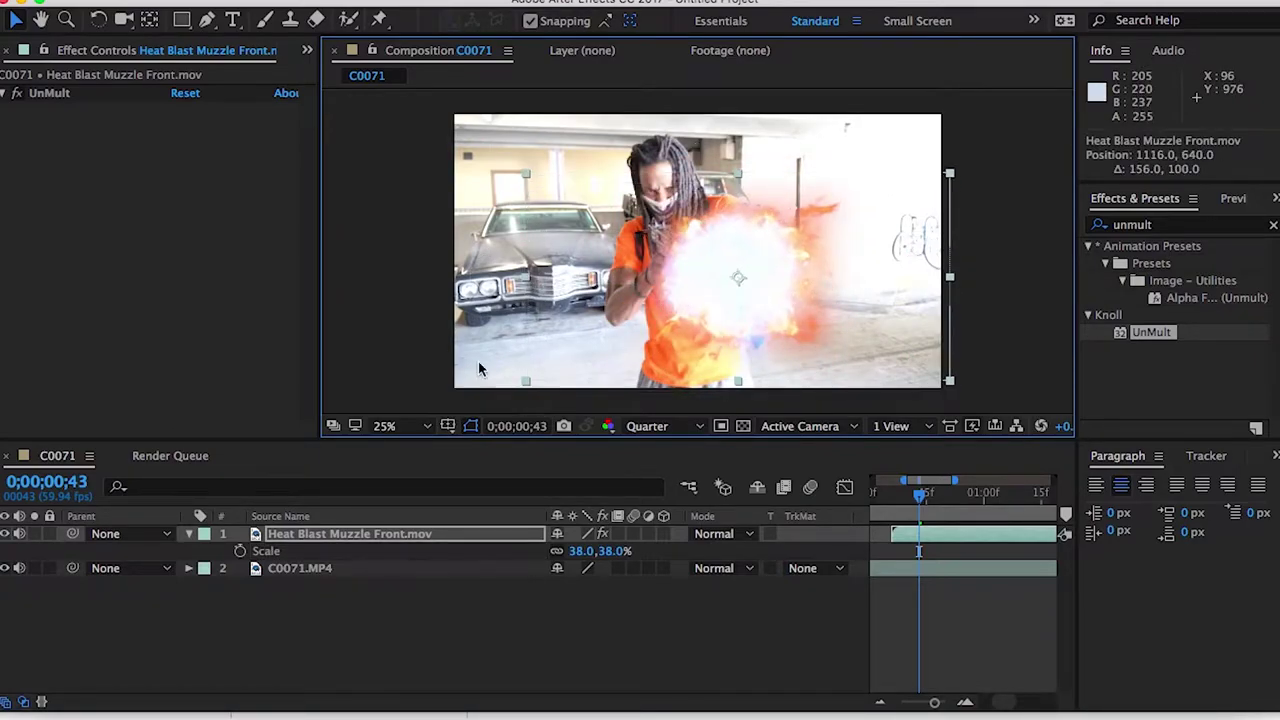
{"action": "left_click", "coordinate": [364, 536]}
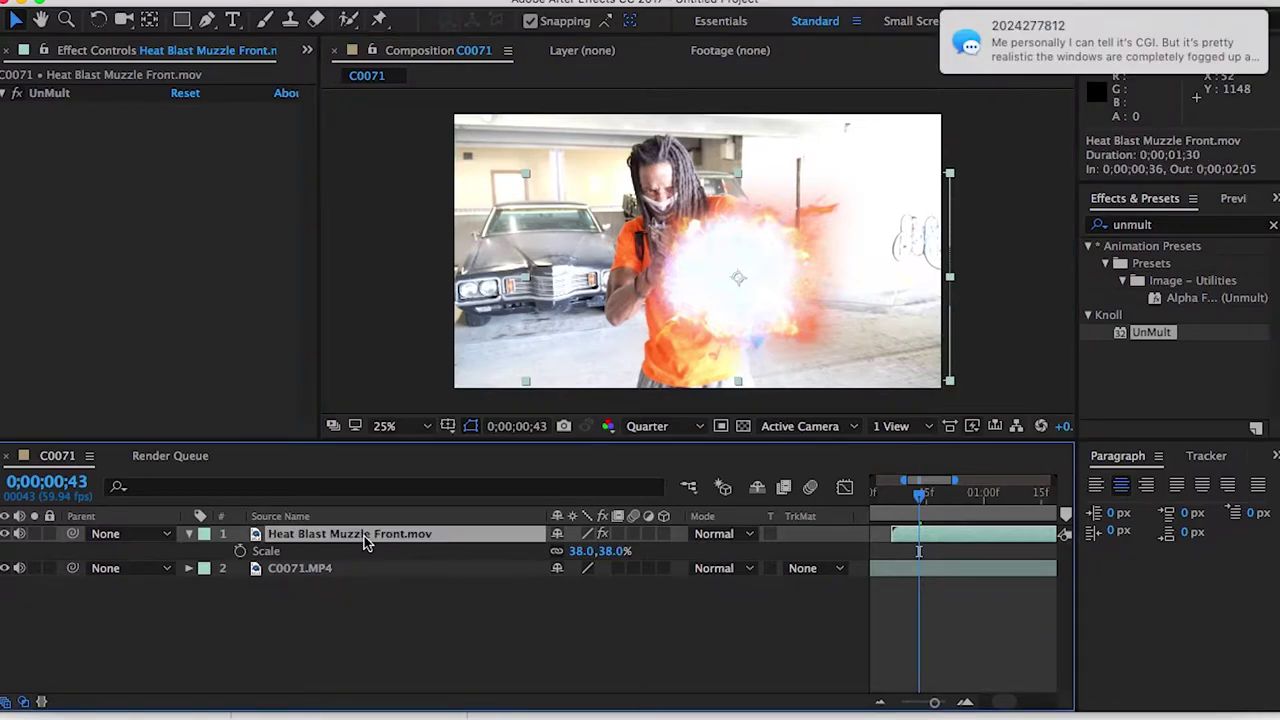
Step: Duplicate the Heat Blast Muzzle Front layer with Cmd+D
{"action": "key", "text": "super+d"}
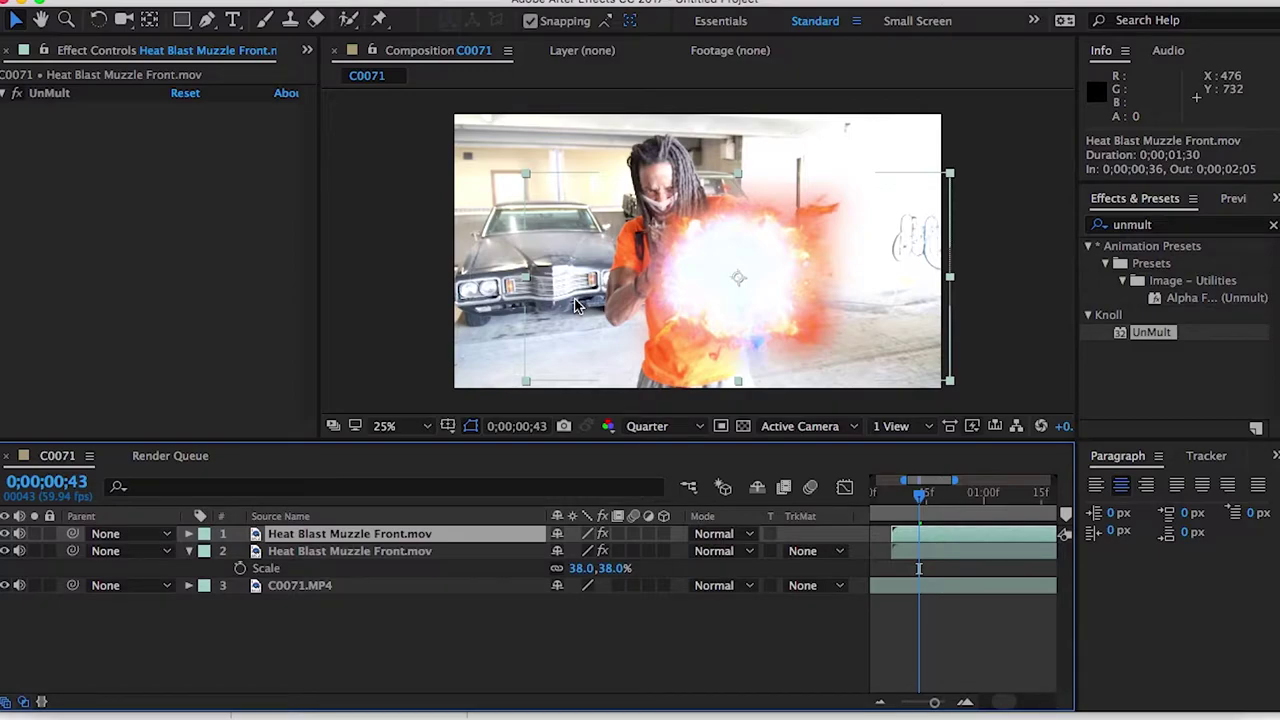
{"action": "left_click", "coordinate": [722, 533]}
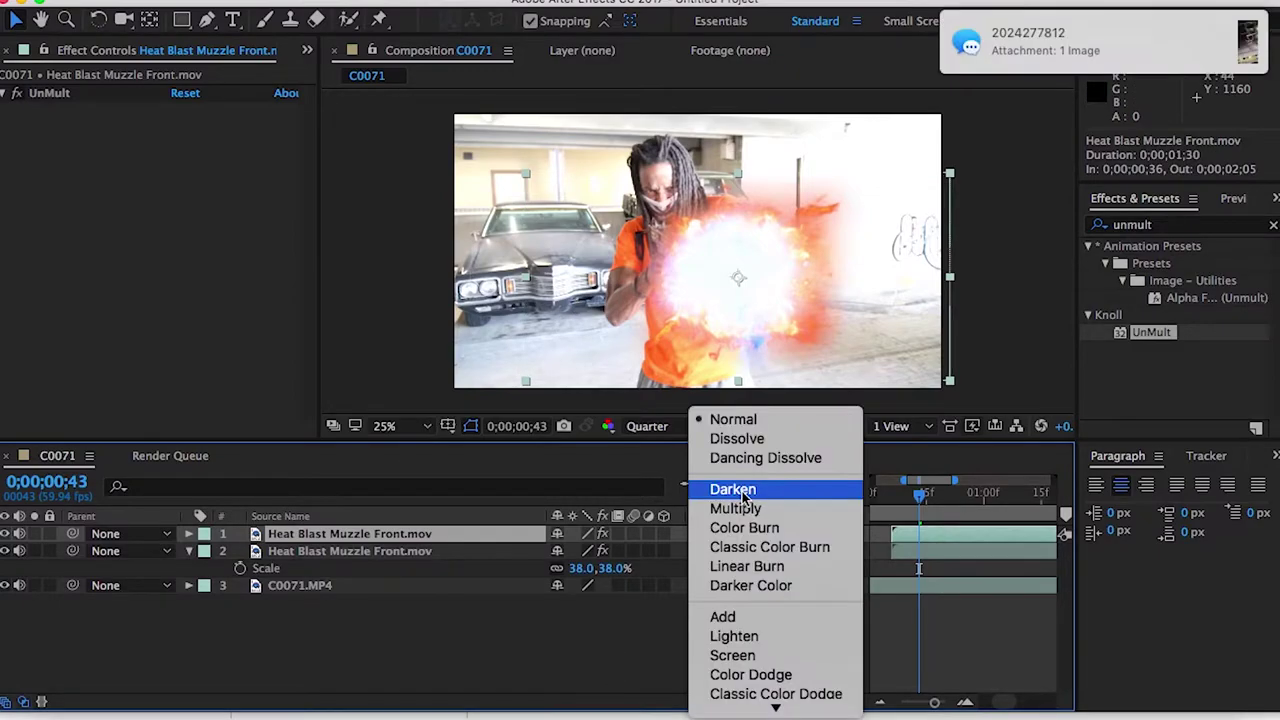
{"action": "key", "text": "Escape"}
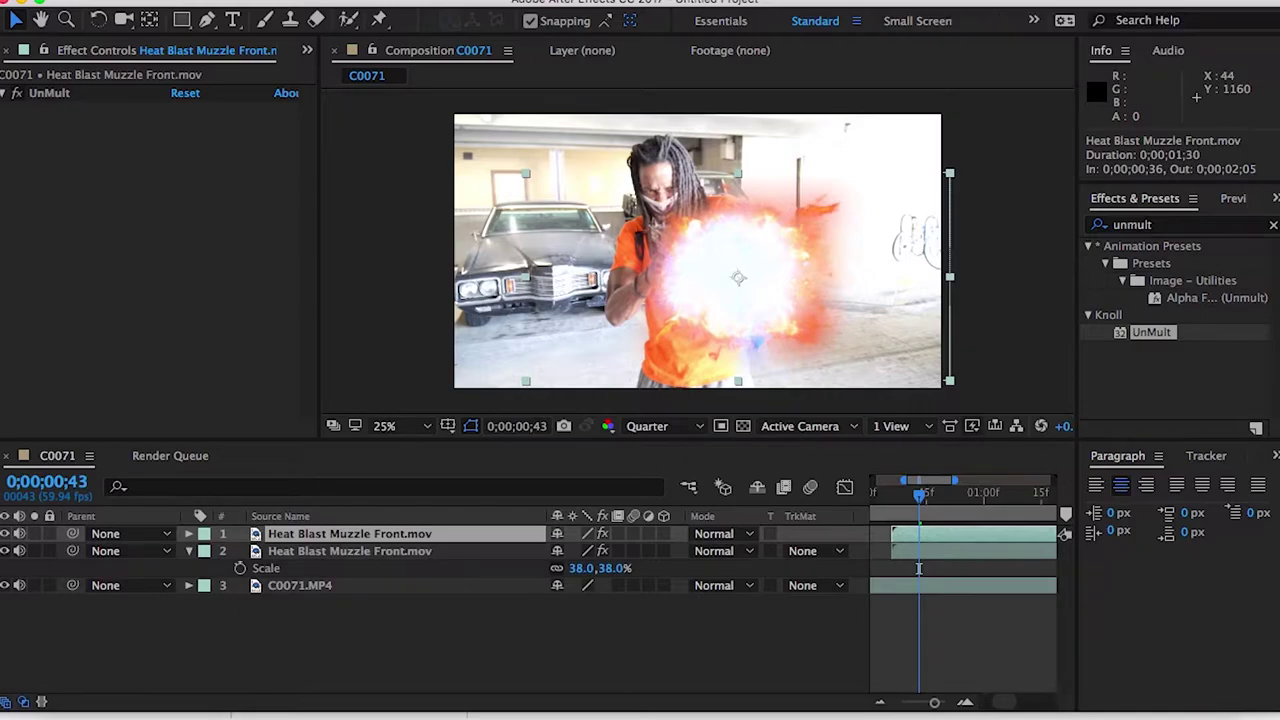
{"action": "left_click", "coordinate": [918, 568]}
Step: Try Add, Color Burn and Classic Color Burn on the top flash copy, and quit the chat app
{"action": "left_click", "coordinate": [735, 534]}
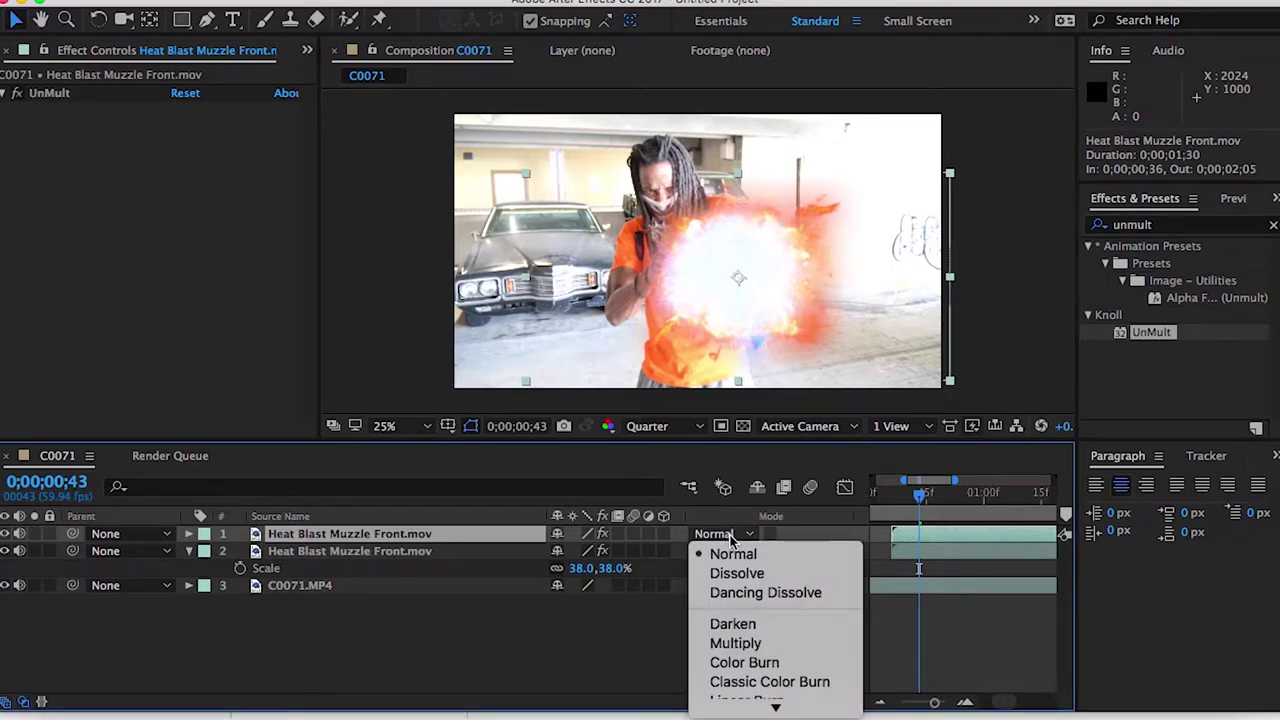
{"action": "scroll", "coordinate": [735, 655], "scroll_direction": "down", "scroll_amount": 3}
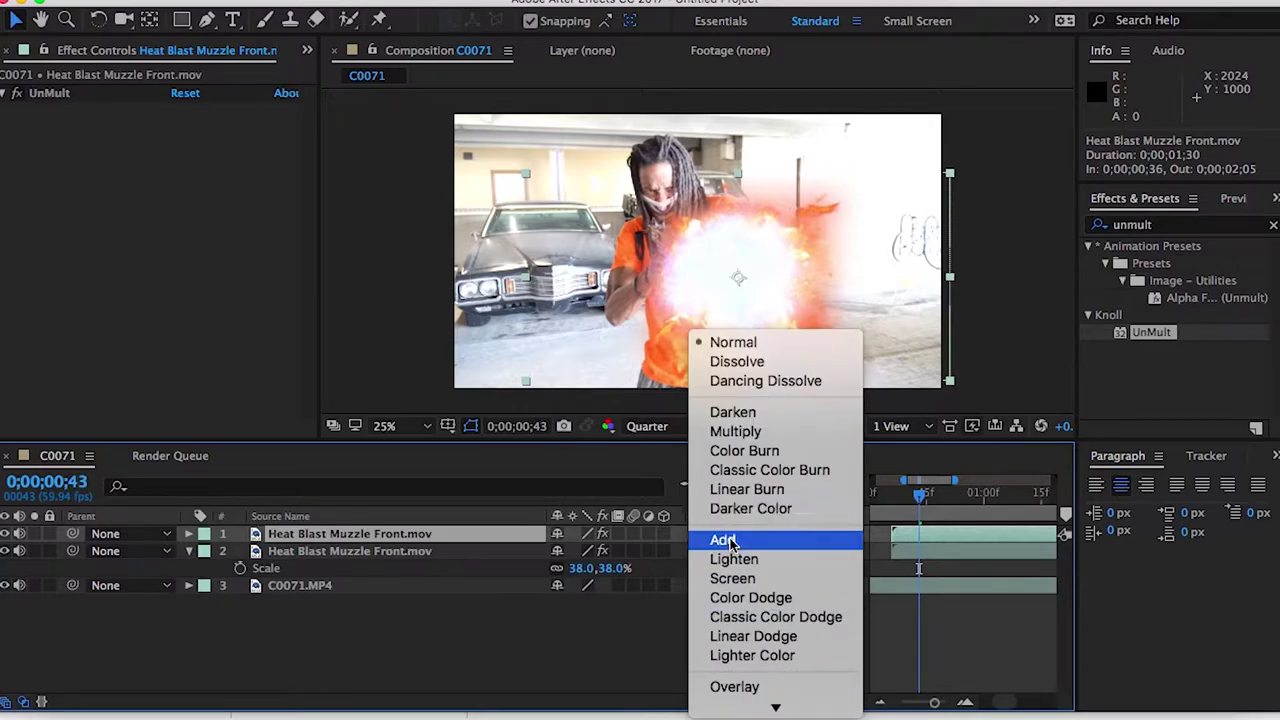
{"action": "left_click", "coordinate": [724, 539]}
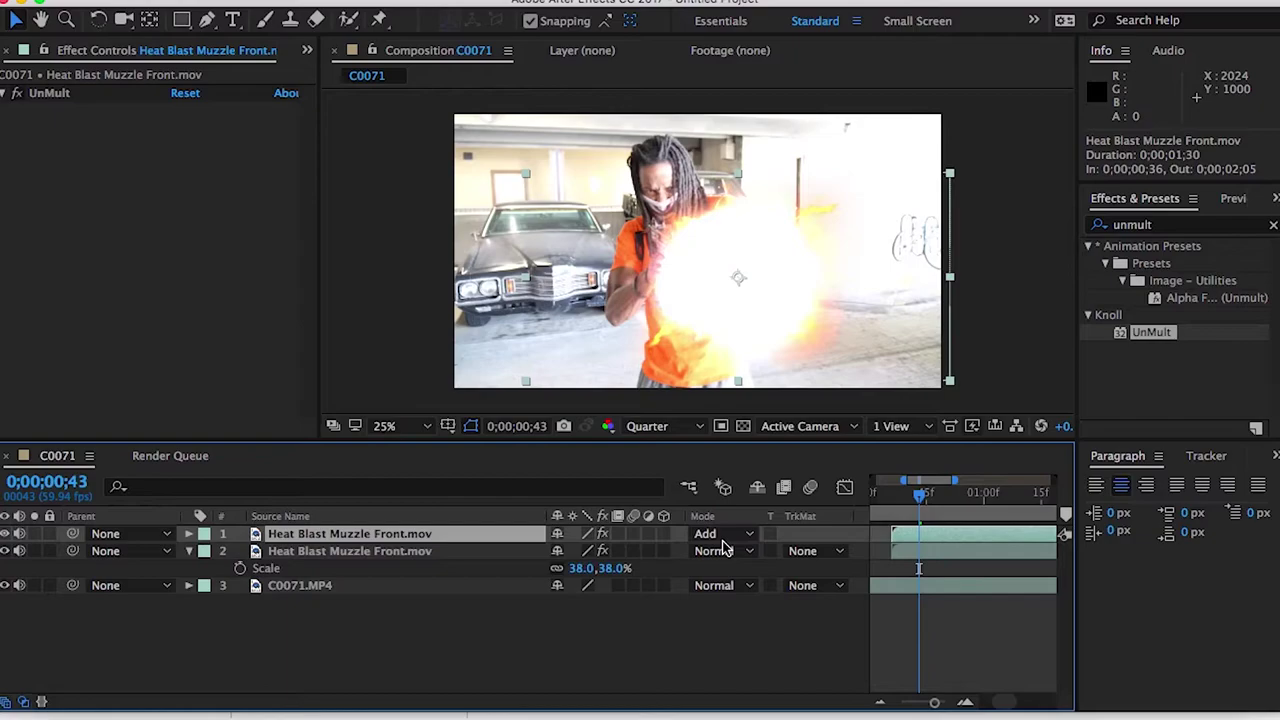
{"action": "left_click", "coordinate": [724, 537]}
{"action": "left_click", "coordinate": [735, 663]}
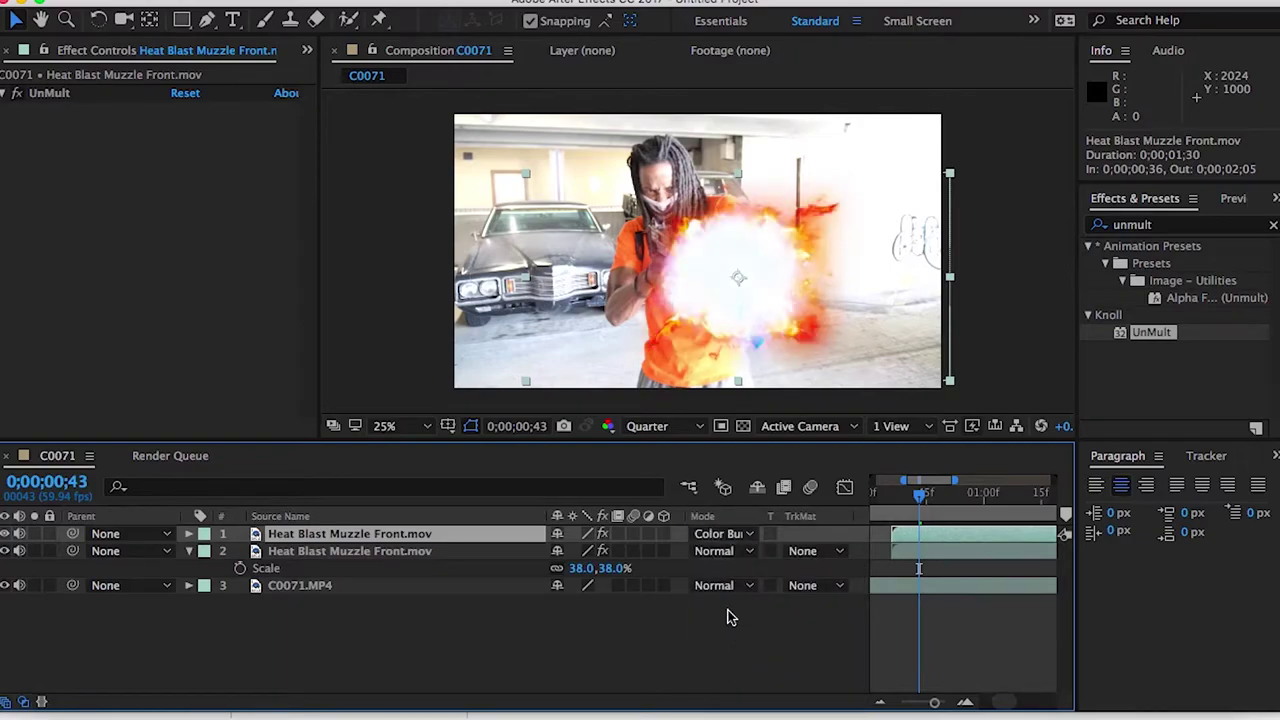
{"action": "left_click", "coordinate": [724, 535]}
{"action": "left_click", "coordinate": [724, 681]}
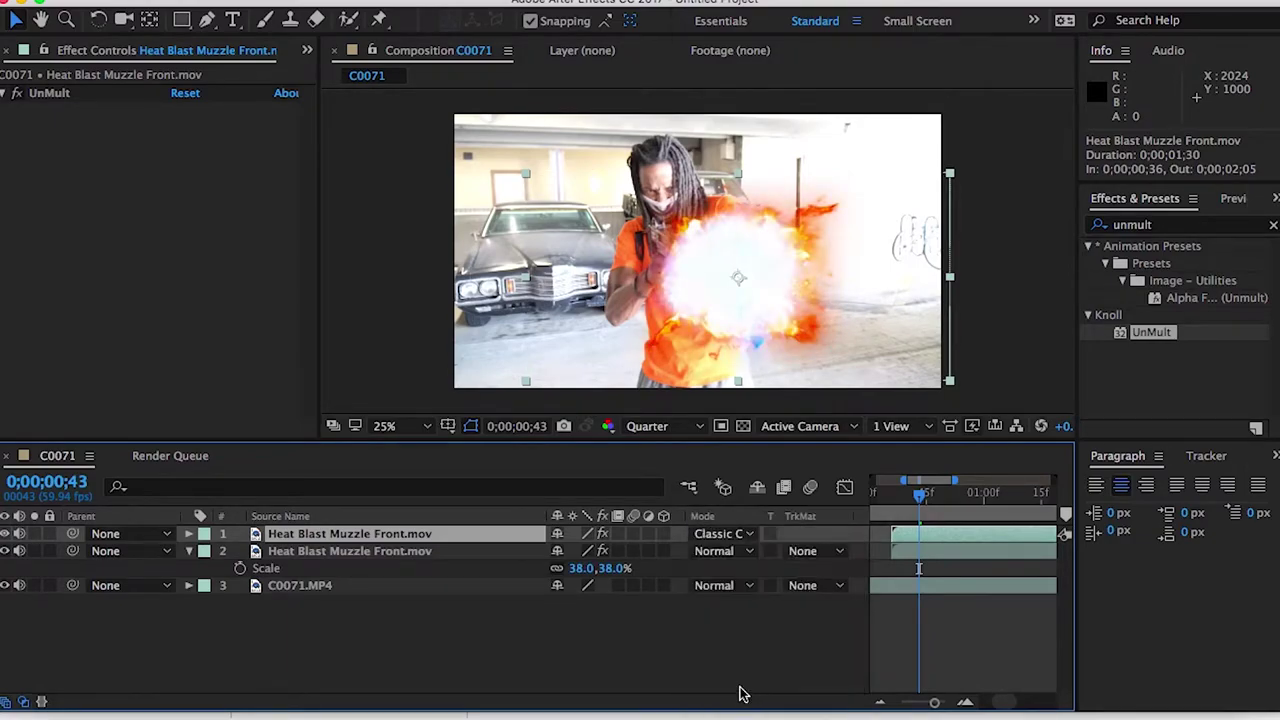
{"action": "left_click", "coordinate": [724, 535]}
{"action": "left_click", "coordinate": [724, 535]}
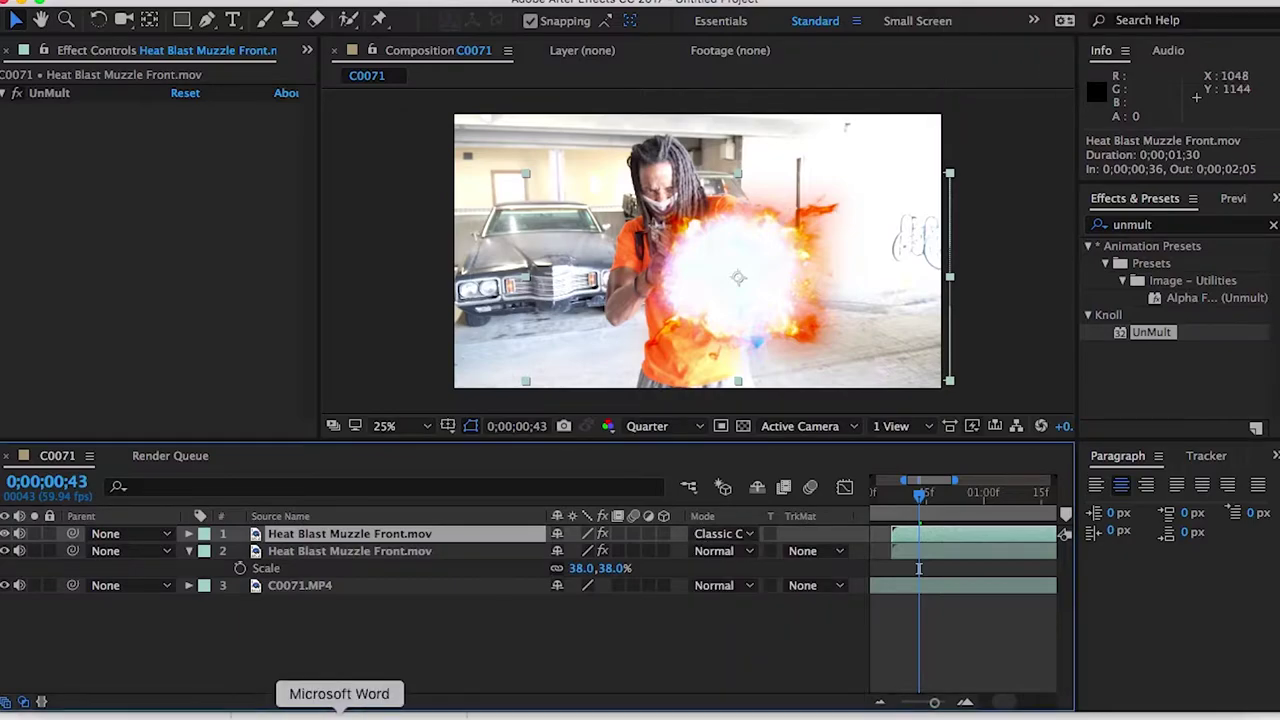
{"action": "right_click", "coordinate": [400, 712]}
{"action": "left_click", "coordinate": [404, 688]}
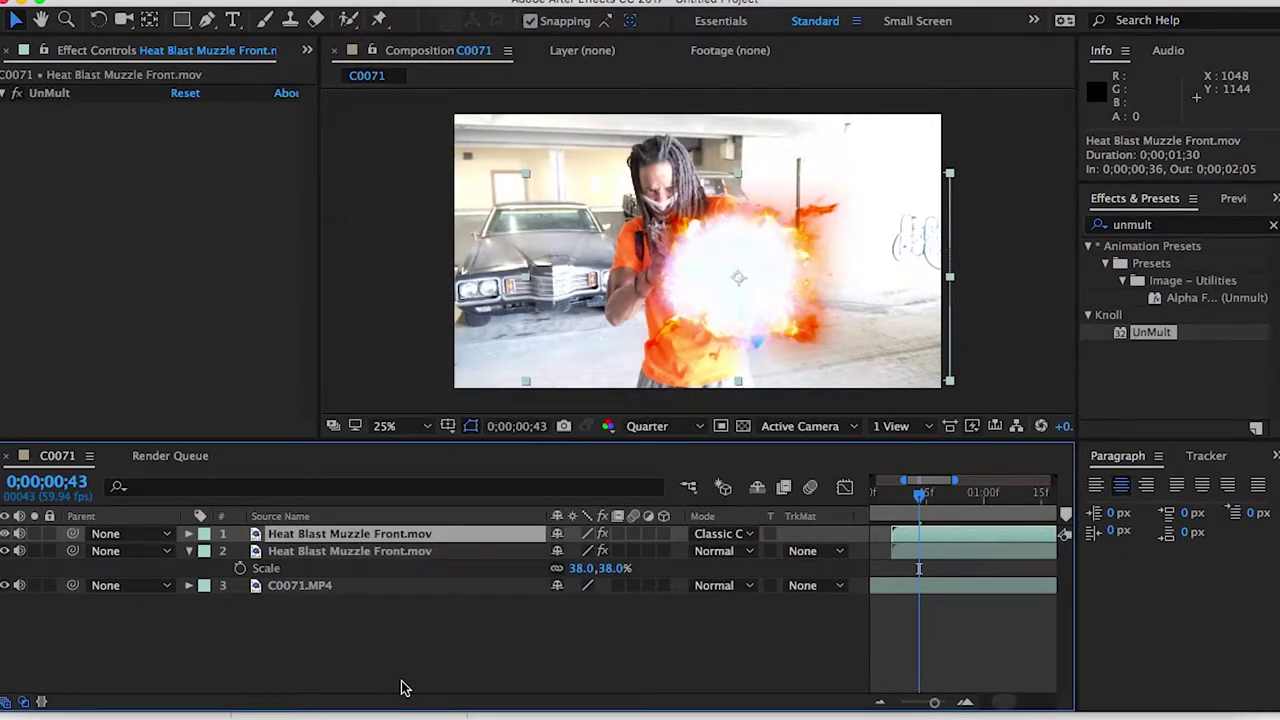
Step: Try Overlay and Soft Light, then set the top flash copy's blend mode to Screen
{"action": "left_click", "coordinate": [731, 533]}
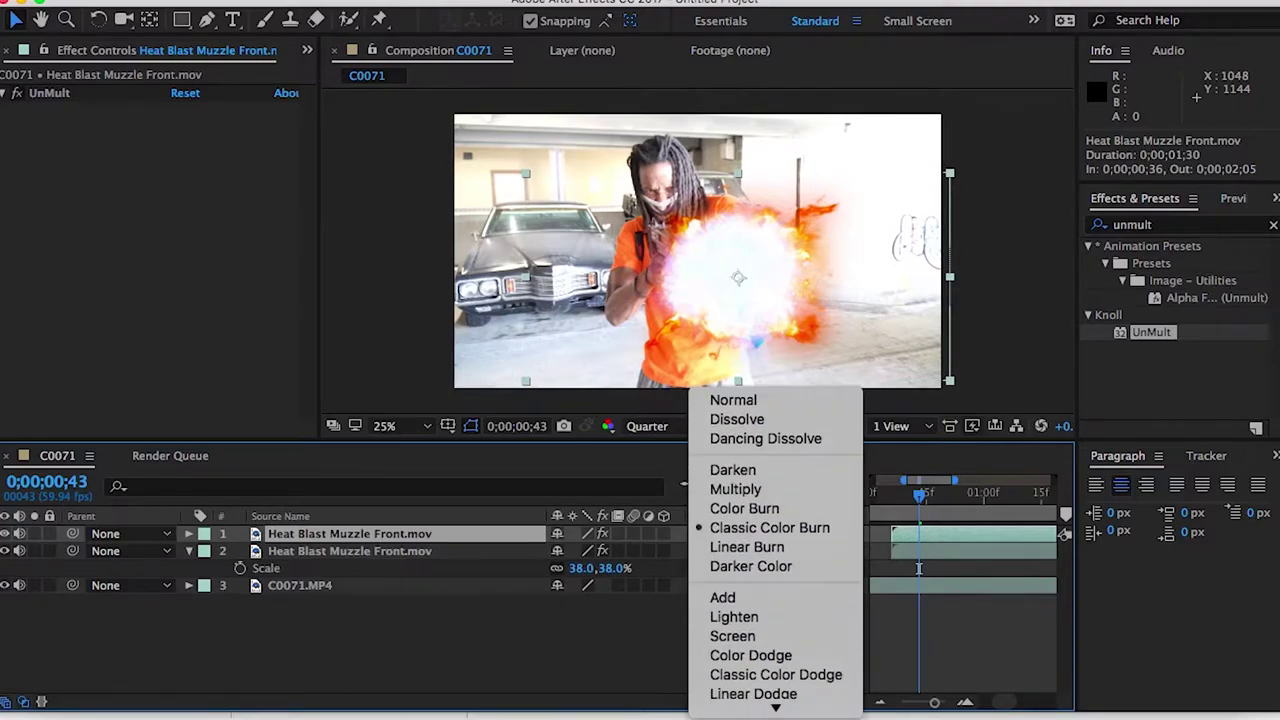
{"action": "scroll", "coordinate": [746, 585], "scroll_direction": "down", "scroll_amount": 5}
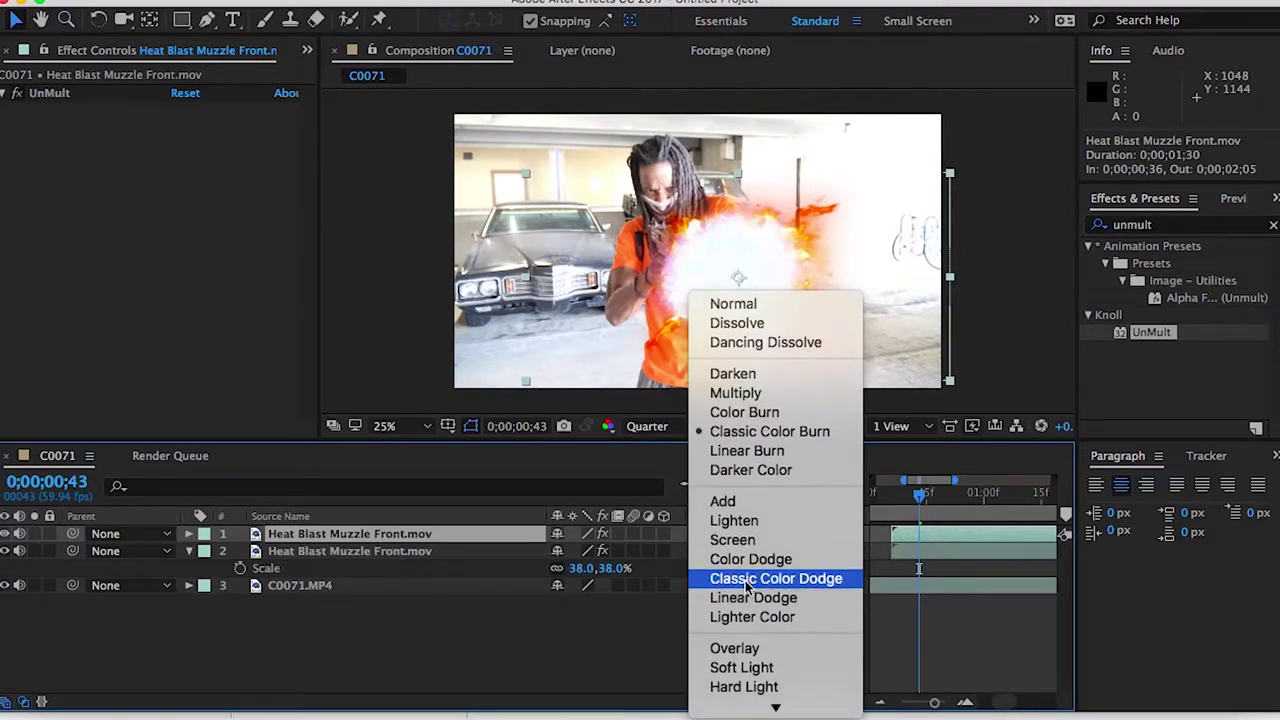
{"action": "left_click", "coordinate": [745, 648]}
{"action": "left_click", "coordinate": [712, 533]}
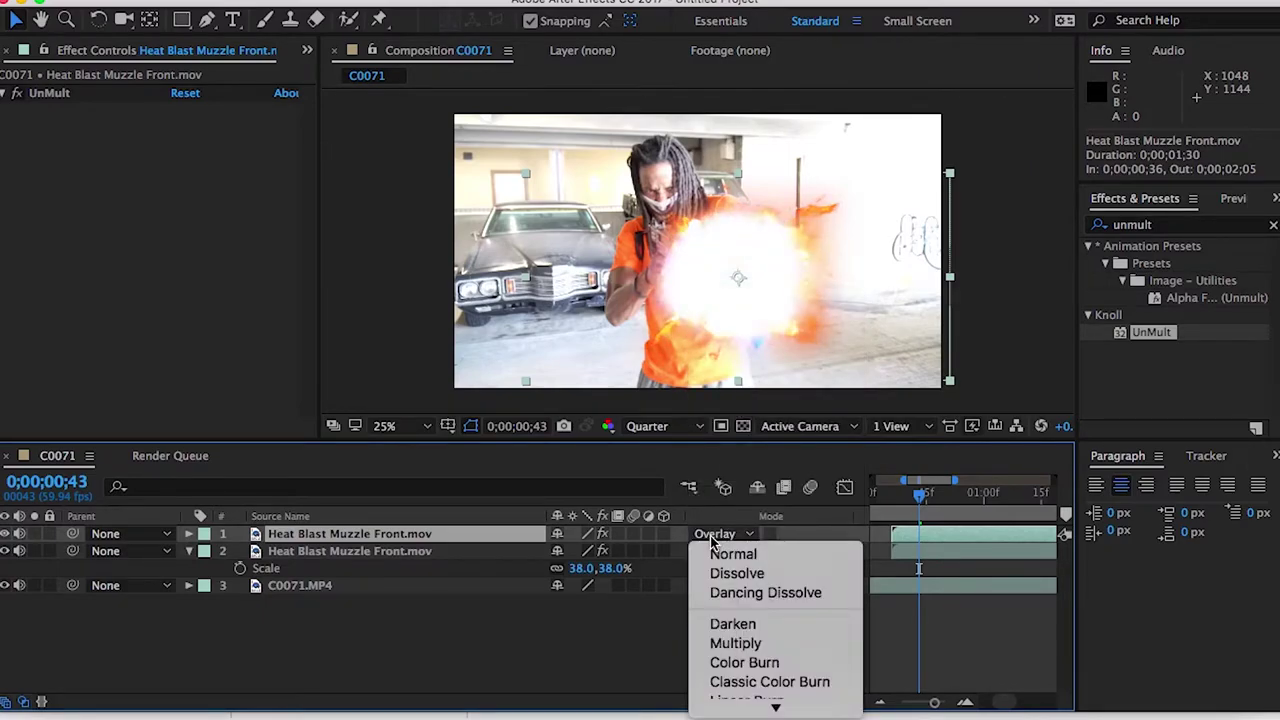
{"action": "scroll", "coordinate": [740, 648], "scroll_direction": "down", "scroll_amount": 2}
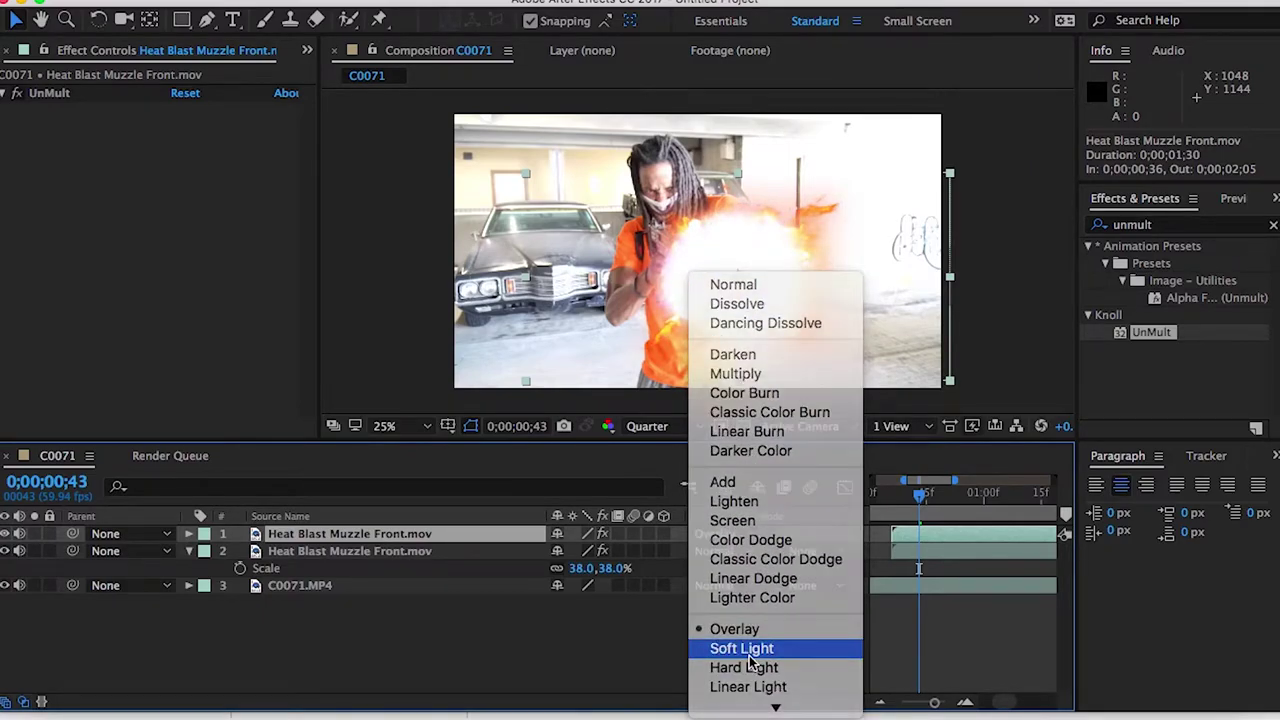
{"action": "left_click", "coordinate": [740, 648]}
{"action": "left_click", "coordinate": [722, 533]}
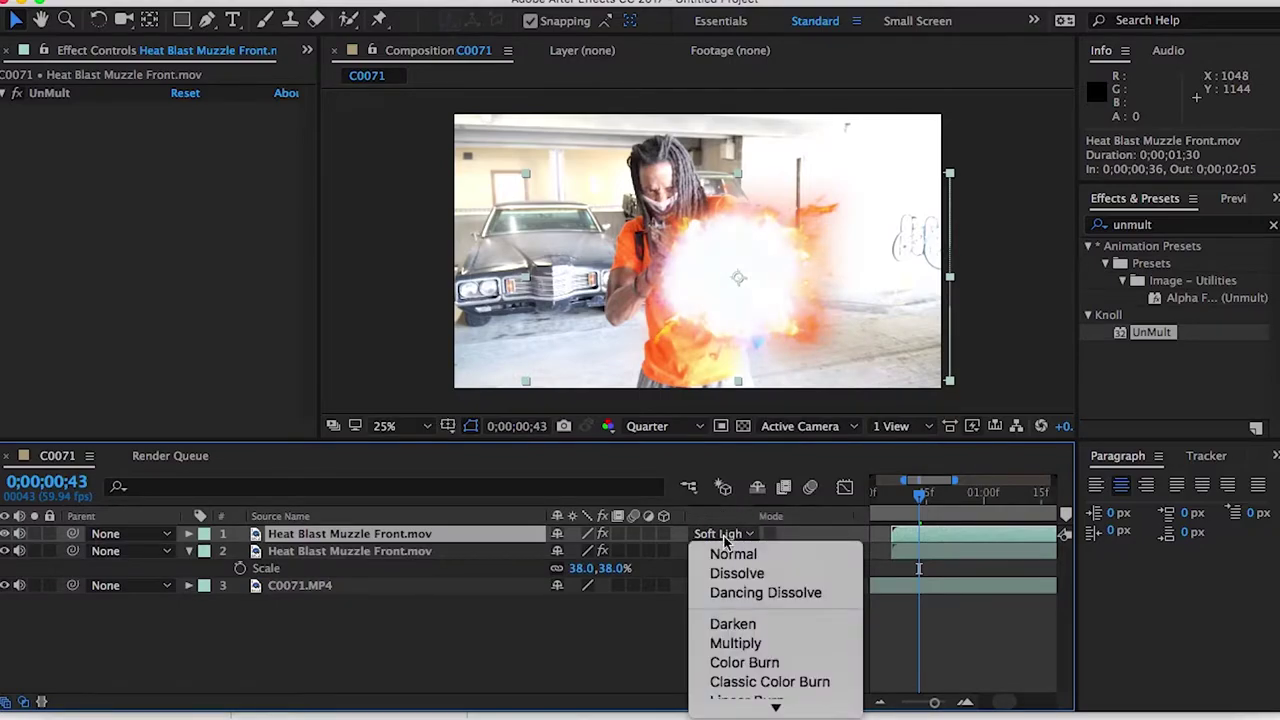
{"action": "mouse_move", "coordinate": [755, 708]}
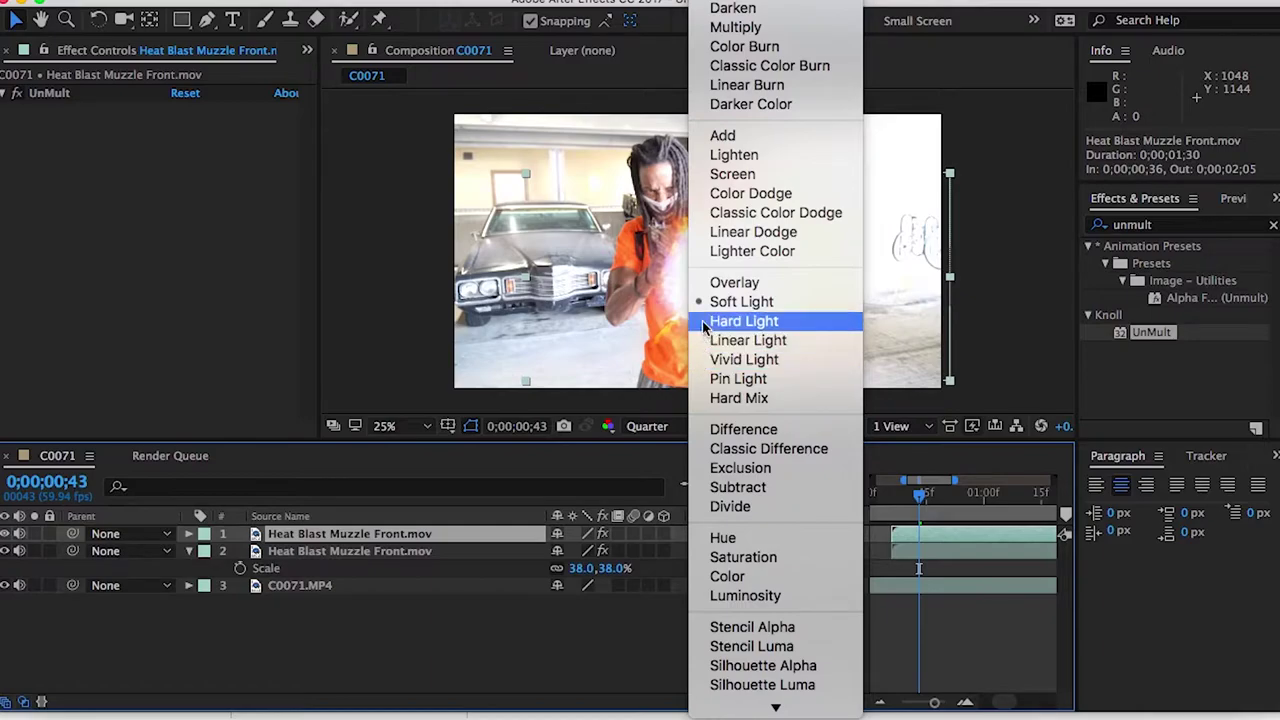
{"action": "left_click", "coordinate": [732, 174]}
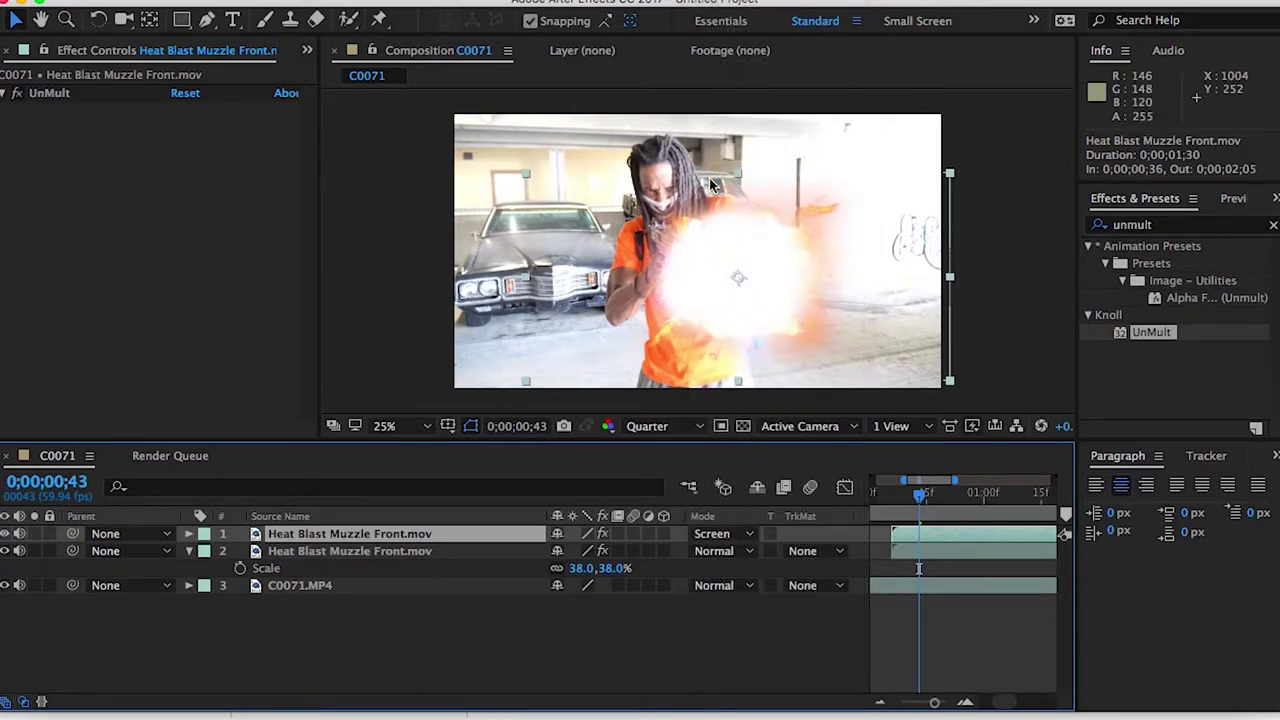
Step: Lower the top flash copy's Opacity to 28% and preview playback from frame 35
{"action": "key", "text": "t"}
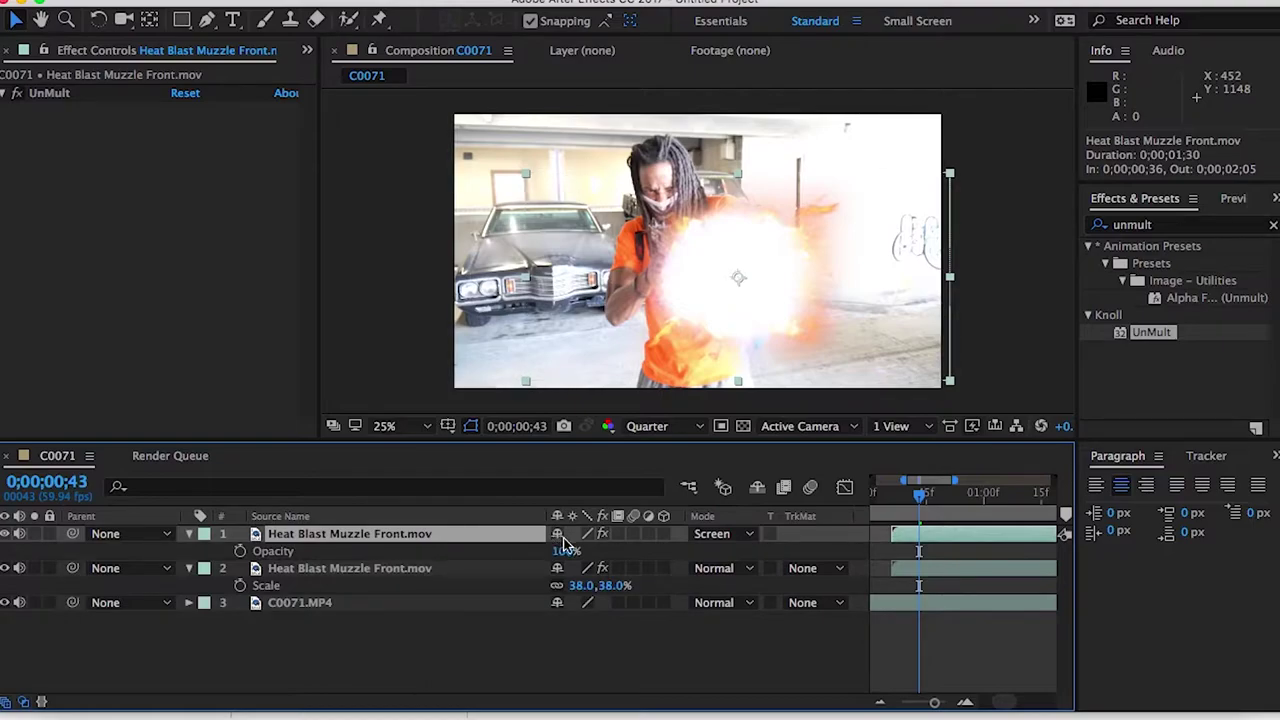
{"action": "left_click_drag", "start_coordinate": [565, 549], "coordinate": [511, 585]}
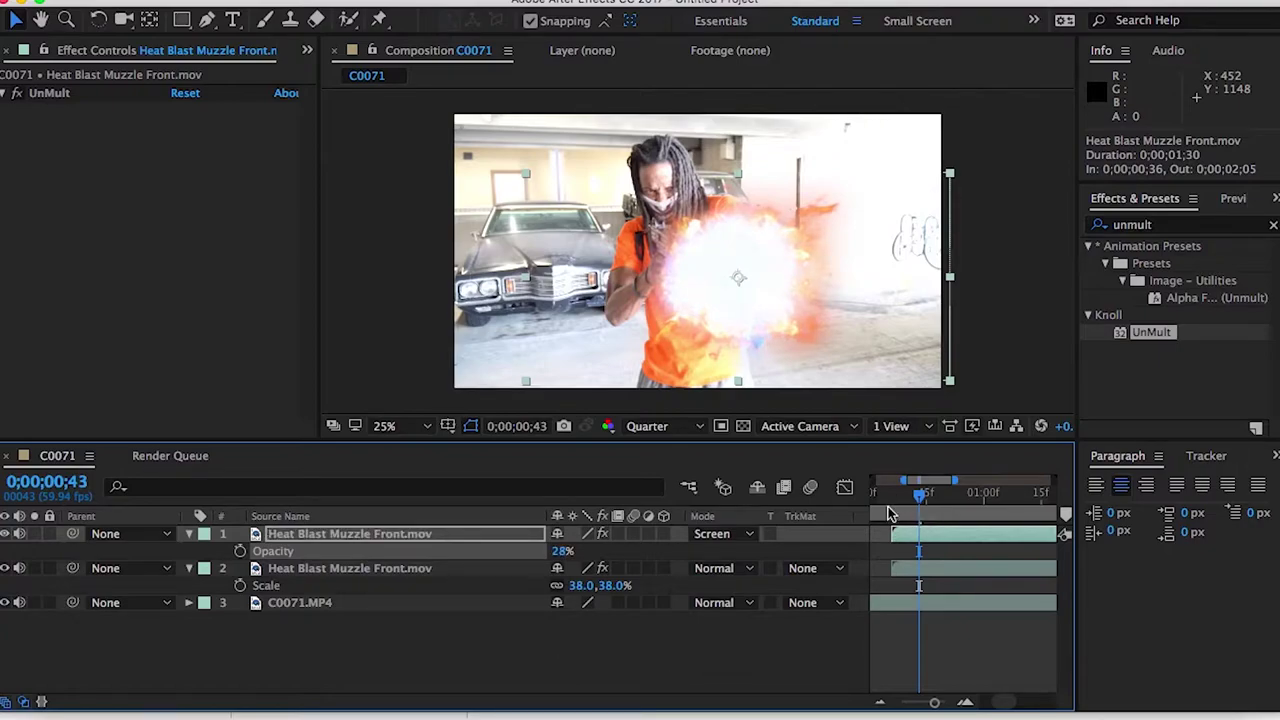
{"action": "left_click", "coordinate": [888, 506]}
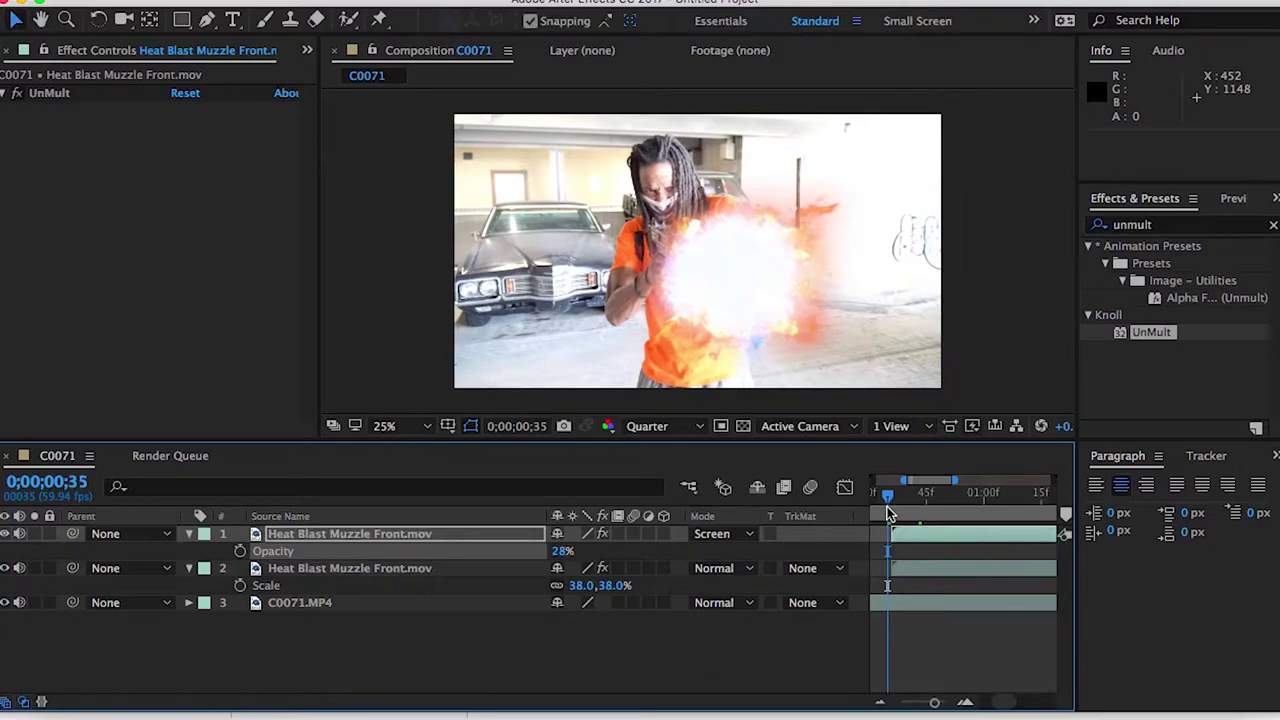
{"action": "key", "text": "space"}
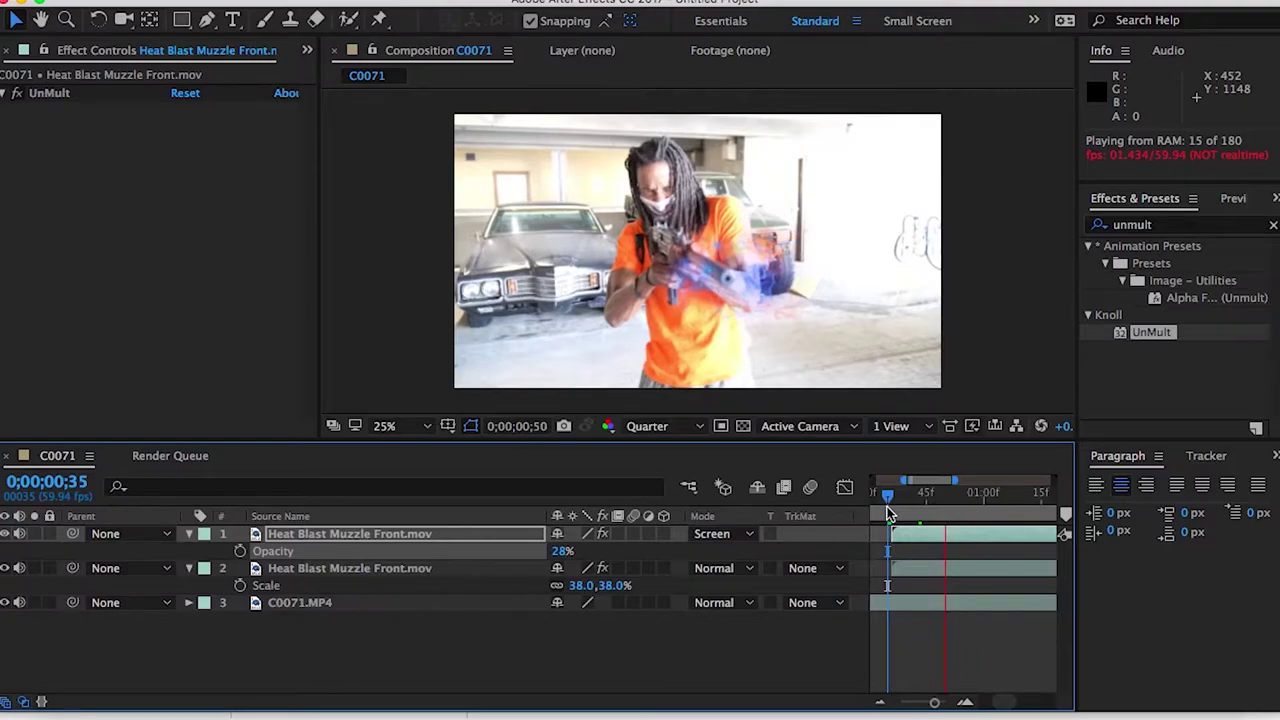
{"action": "key", "text": "space"}
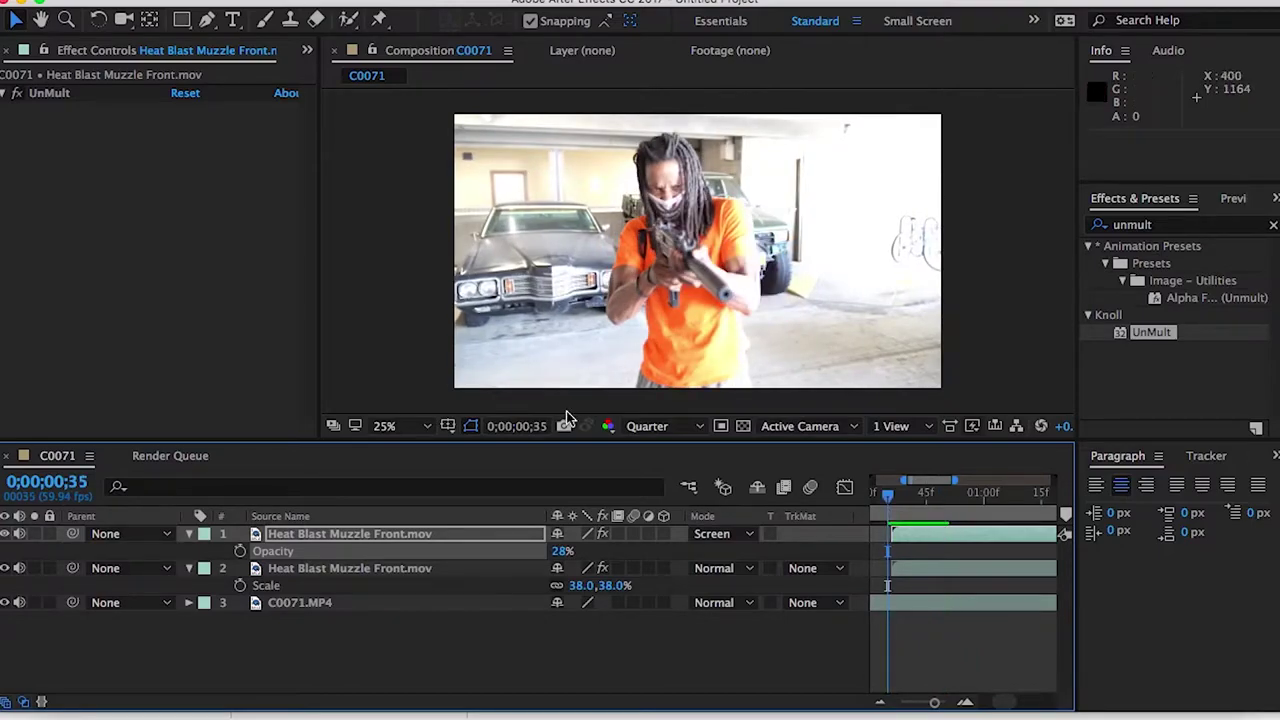
{"action": "left_click_drag", "start_coordinate": [892, 496], "coordinate": [919, 502]}
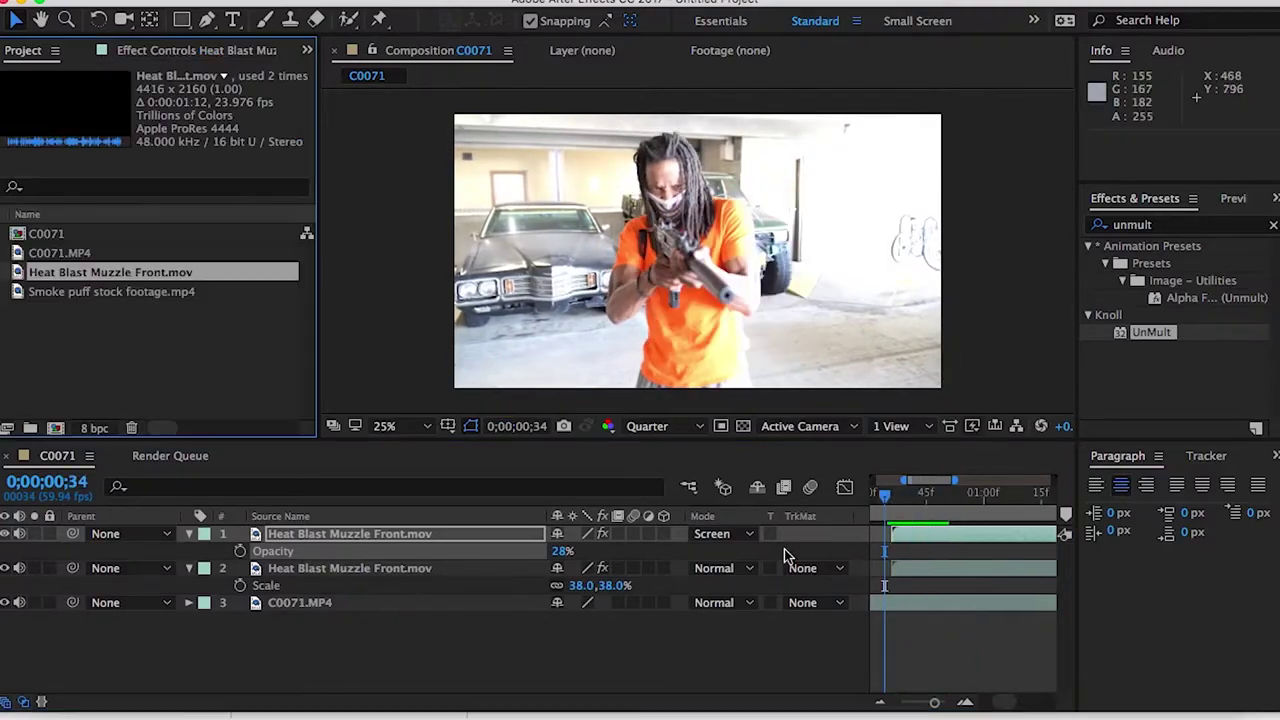
Step: Set the time near frame 35 and drag Smoke puff stock footage.mp4 into the comp above C0071.MP4
{"action": "left_click", "coordinate": [889, 492]}
{"action": "left_click", "coordinate": [893, 492]}
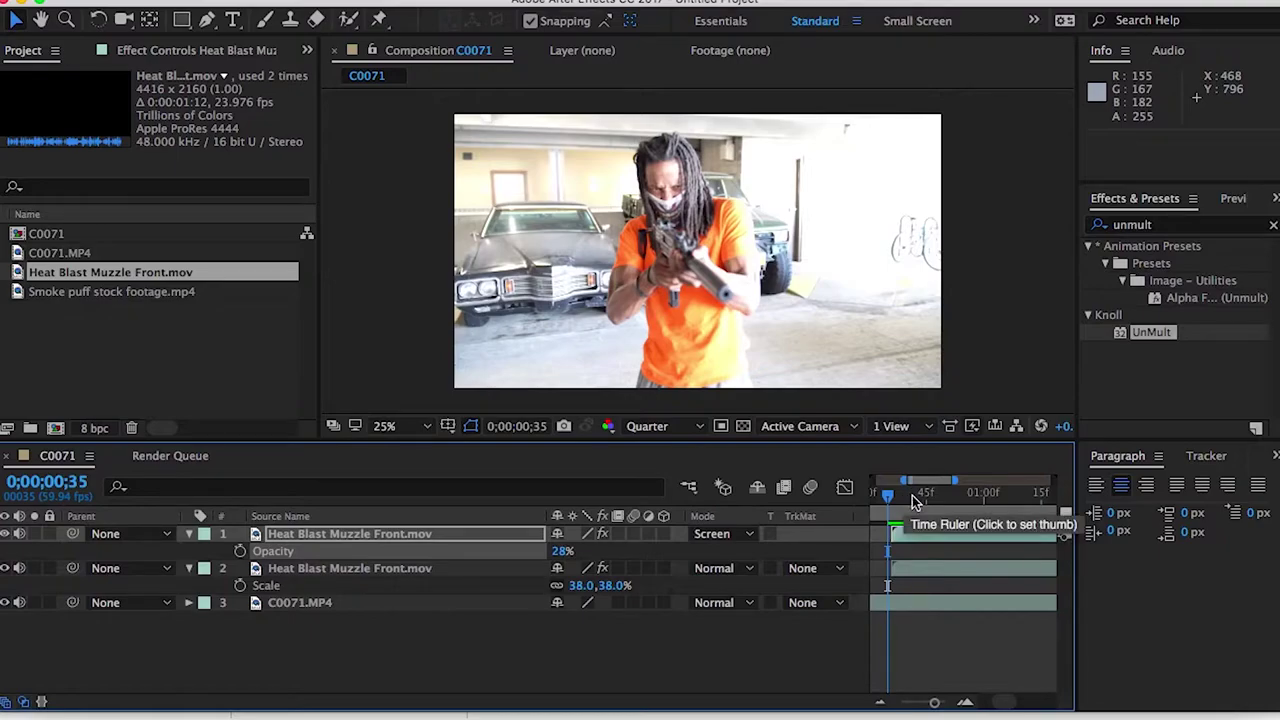
{"action": "left_click", "coordinate": [33, 308]}
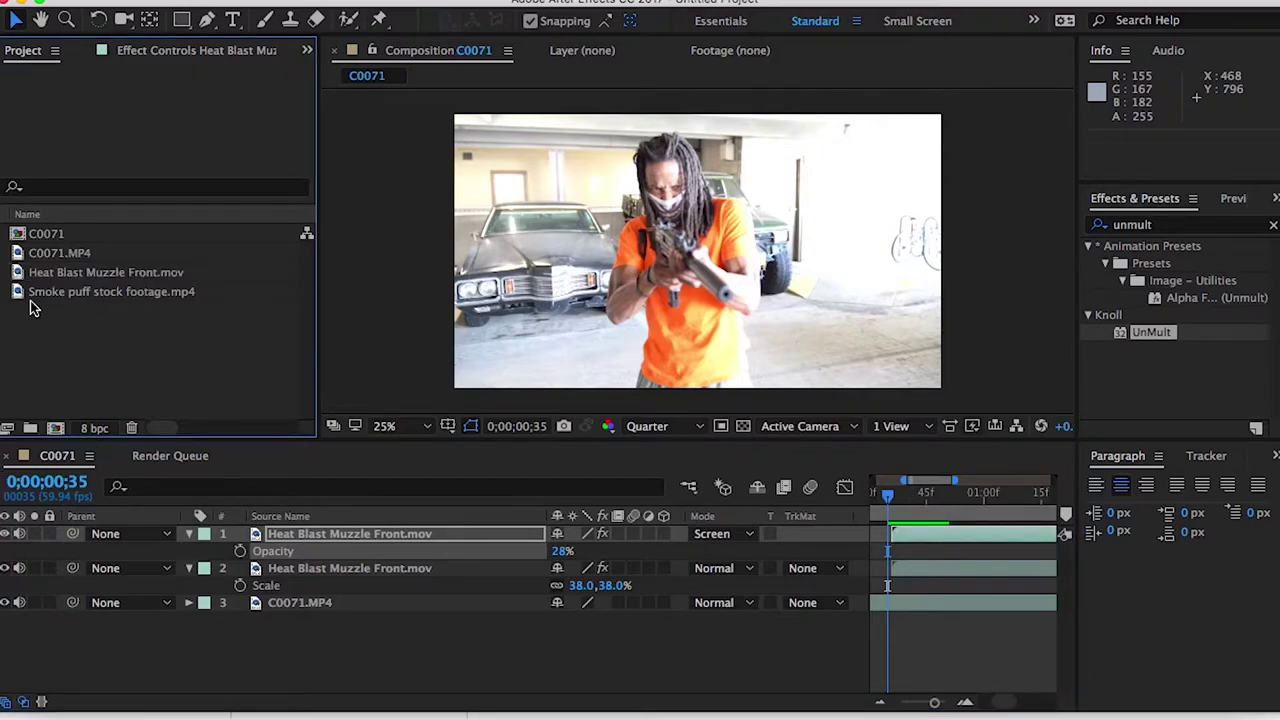
{"action": "left_click", "coordinate": [30, 295]}
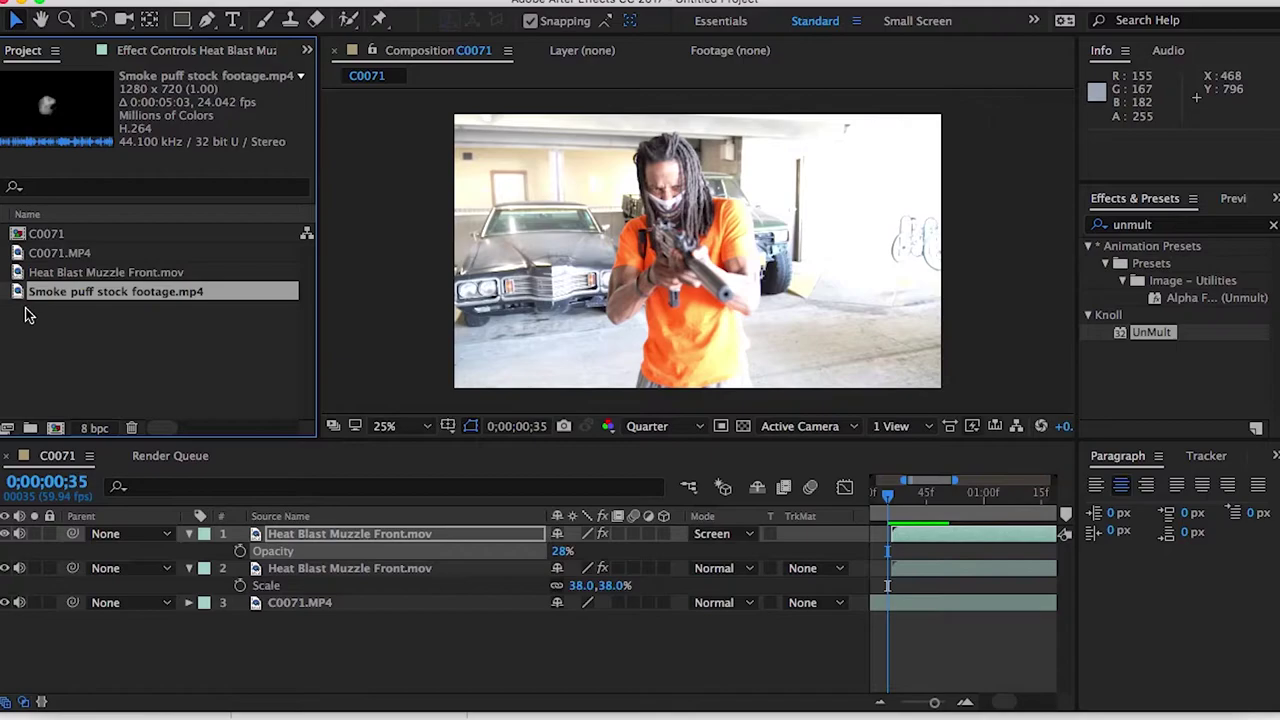
{"action": "left_click_drag", "start_coordinate": [28, 315], "coordinate": [261, 590]}
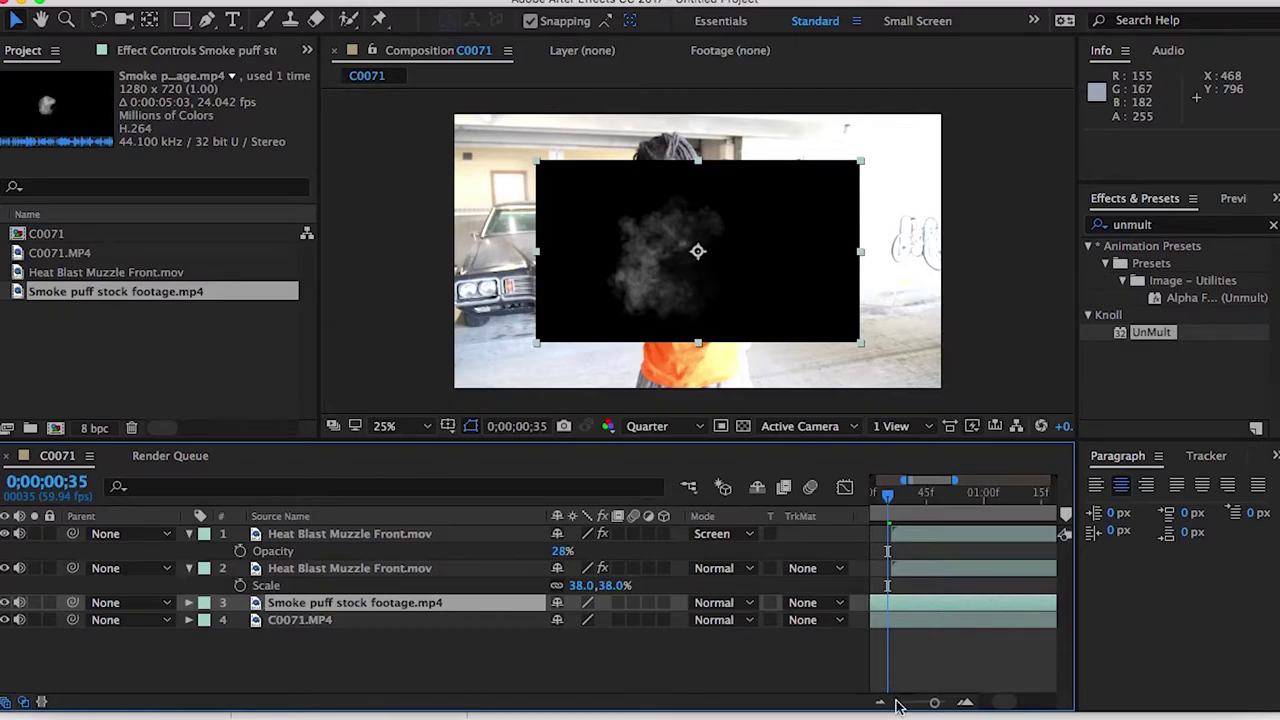
Step: Zoom the timeline and slide the smoke layer to start at 0;00;00;31
{"action": "left_click_drag", "start_coordinate": [930, 705], "coordinate": [920, 707]}
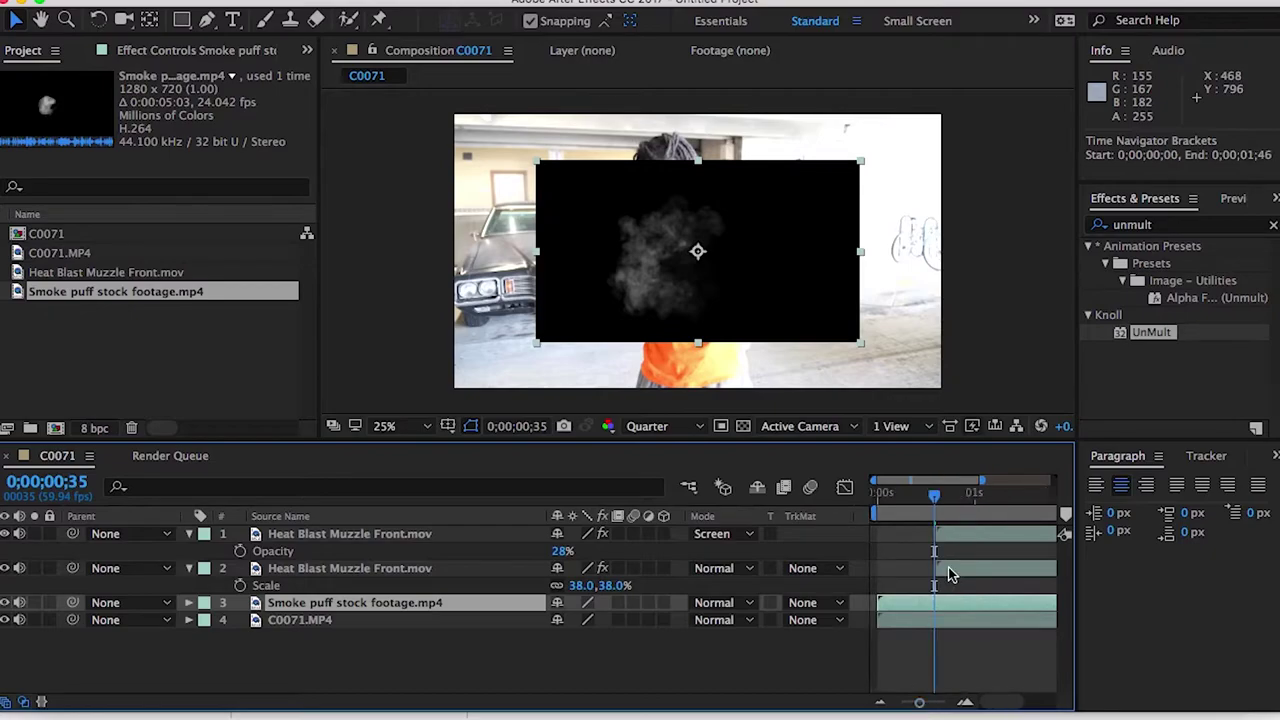
{"action": "left_click_drag", "start_coordinate": [944, 603], "coordinate": [994, 603]}
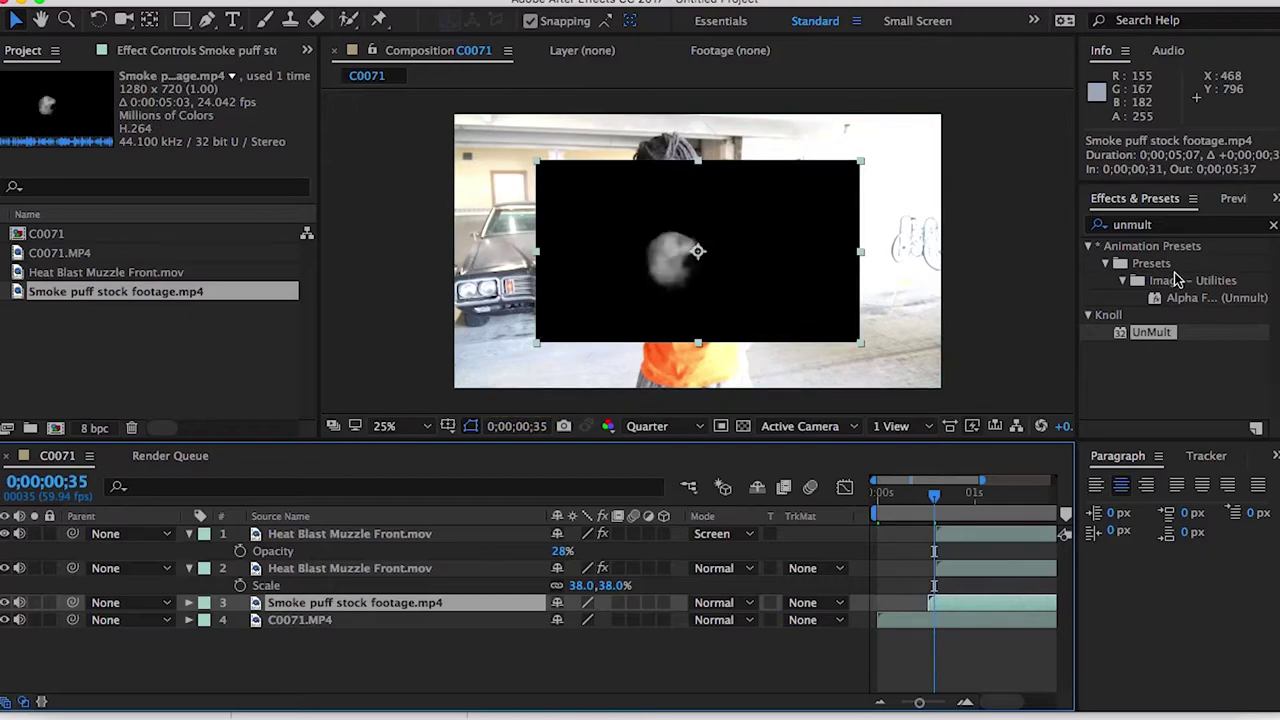
{"action": "left_click", "coordinate": [1151, 332]}
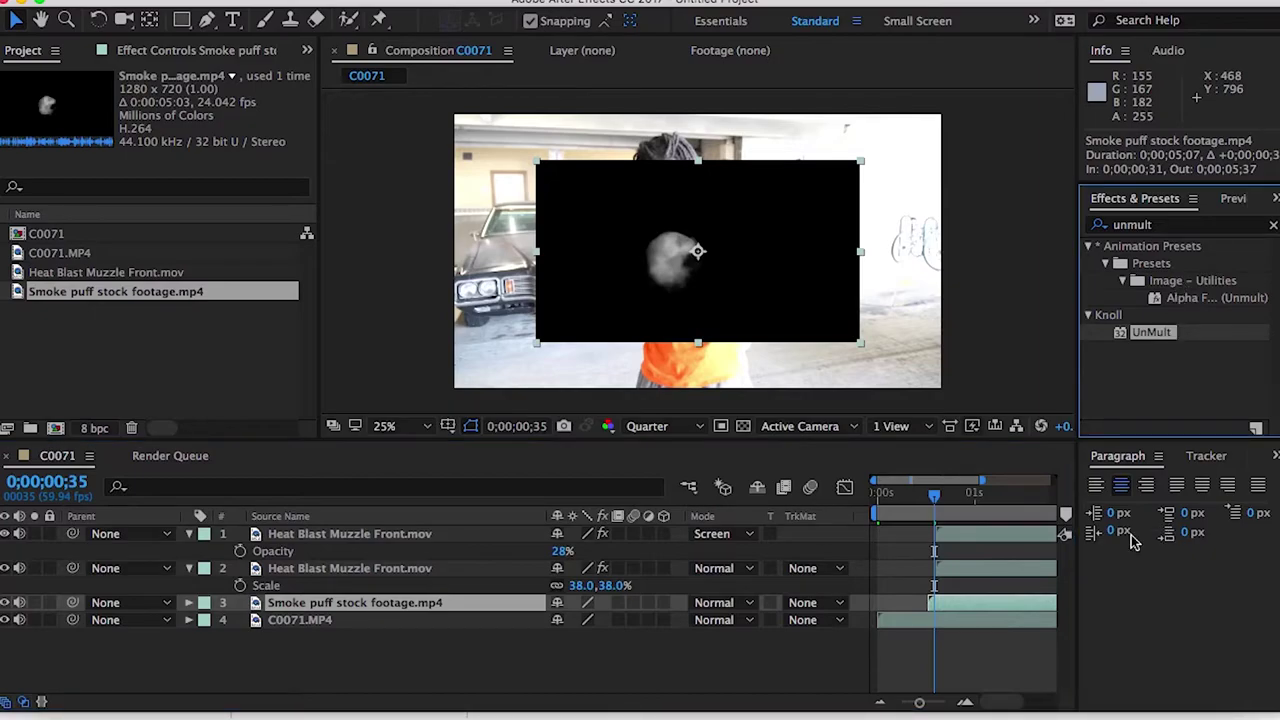
{"action": "left_click", "coordinate": [1018, 597]}
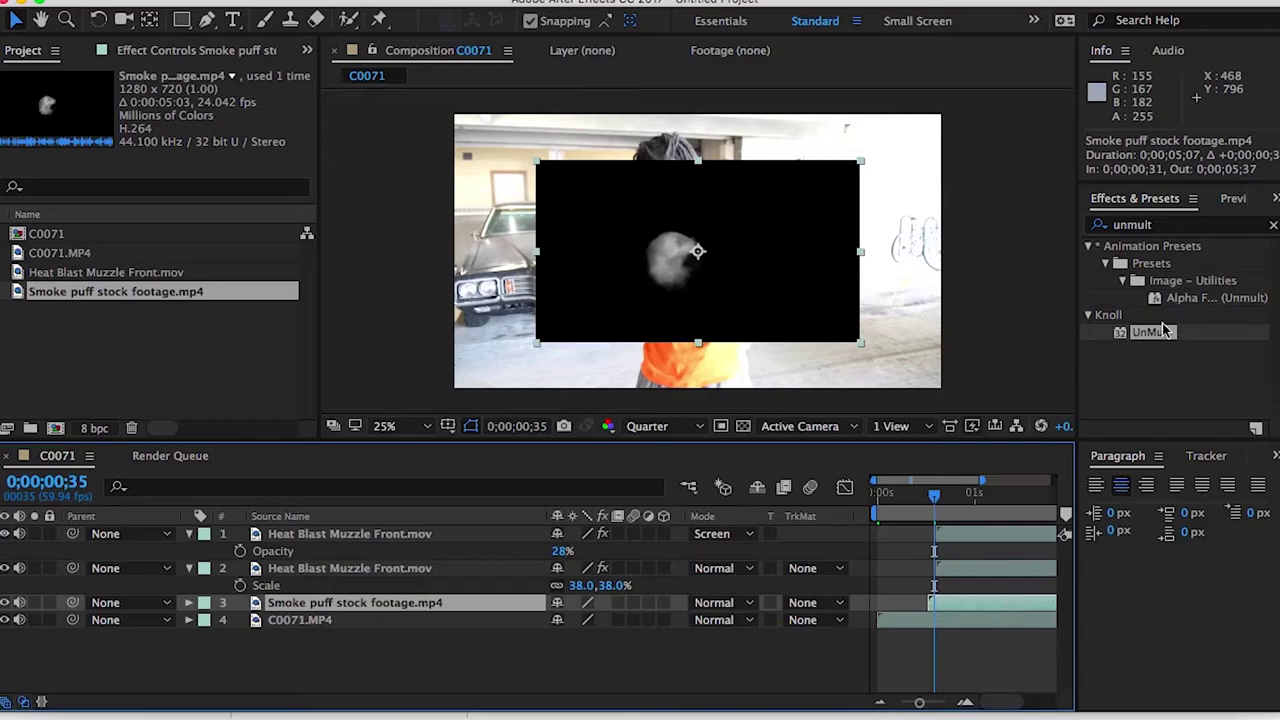
Step: Apply Knoll UnMult to the Smoke puff layer and nudge the puff down and right toward the gun
{"action": "left_click_drag", "start_coordinate": [1157, 336], "coordinate": [982, 609]}
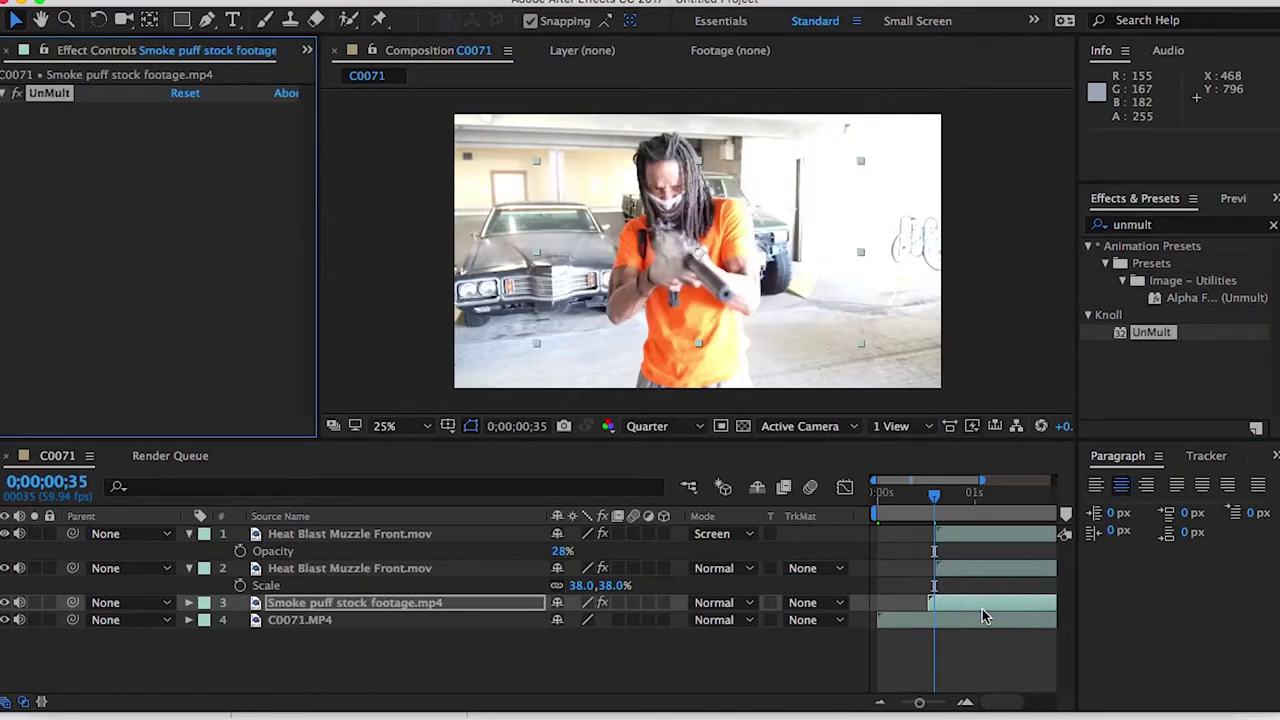
{"action": "left_click_drag", "start_coordinate": [802, 297], "coordinate": [852, 321]}
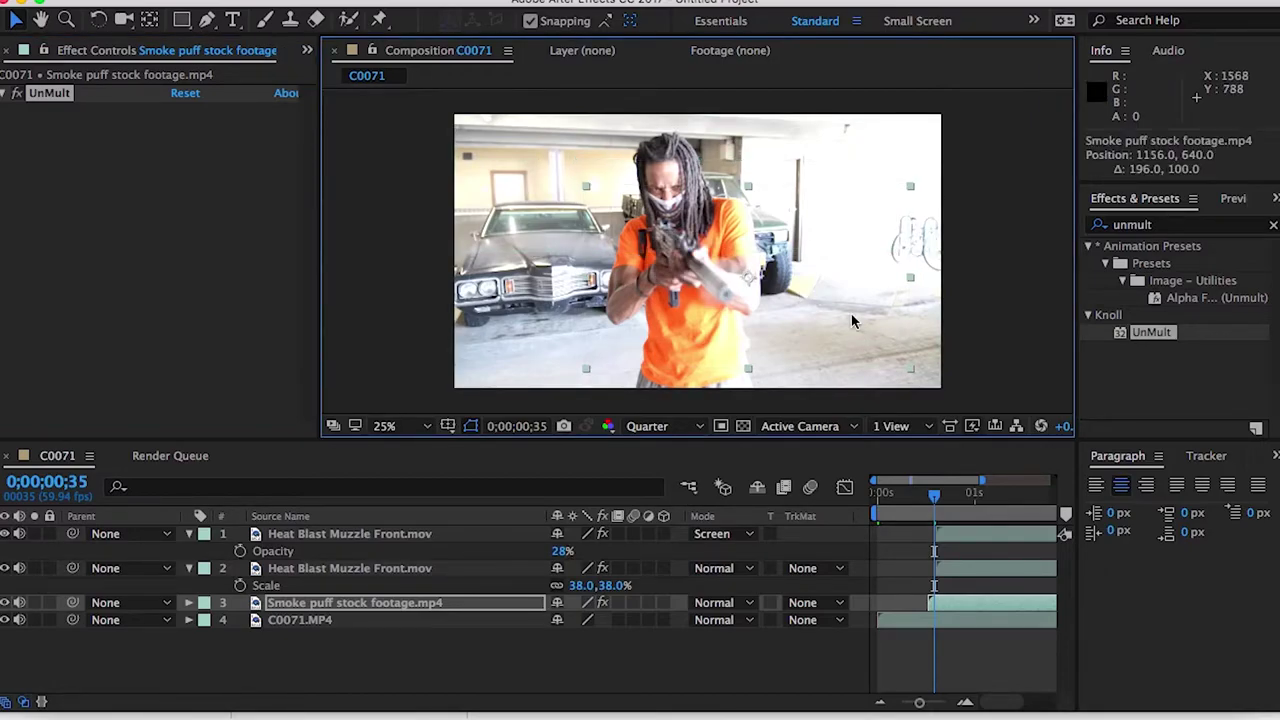
{"action": "key", "text": "Down"}
{"action": "key", "text": "Down"}
{"action": "key", "text": "Down"}
{"action": "key", "text": "Down"}
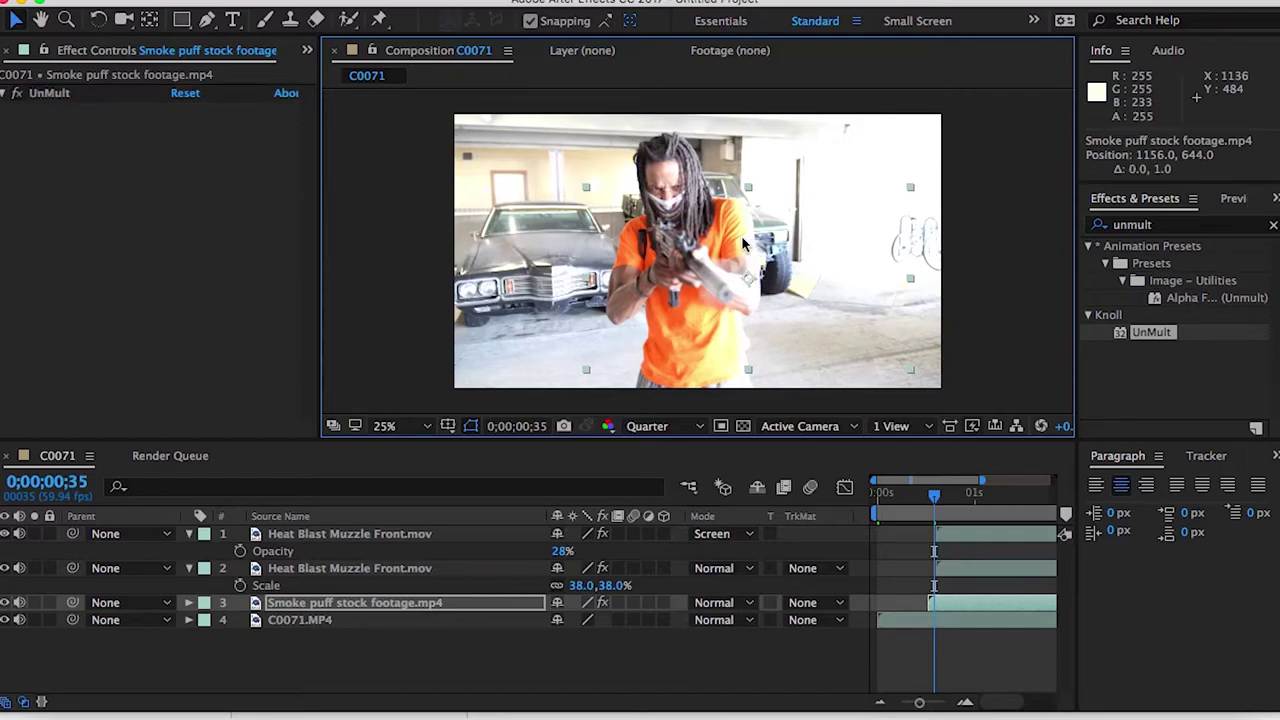
{"action": "key", "text": "Down"}
{"action": "key", "text": "Down"}
{"action": "key", "text": "Down"}
{"action": "key", "text": "Down"}
{"action": "key", "text": "Down"}
{"action": "key", "text": "Down"}
{"action": "key", "text": "Down"}
{"action": "key", "text": "Down"}
{"action": "key", "text": "Down"}
{"action": "key", "text": "Down"}
{"action": "key", "text": "Down"}
{"action": "key", "text": "Down"}
{"action": "key", "text": "Down"}
{"action": "key", "text": "Down"}
{"action": "key", "text": "Down"}
{"action": "key", "text": "Down"}
{"action": "key", "text": "Down"}
{"action": "key", "text": "Down"}
{"action": "key", "text": "Down"}
{"action": "key", "text": "Down"}
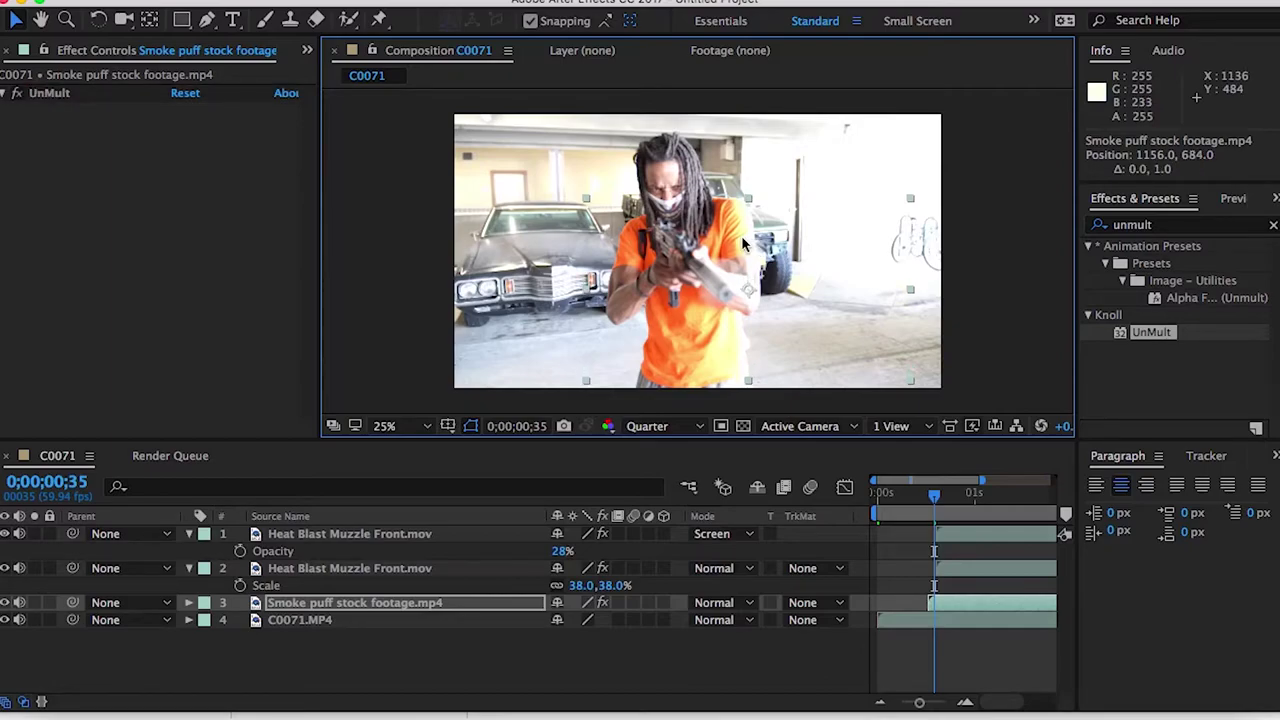
{"action": "key", "text": "Down"}
{"action": "key", "text": "Down"}
{"action": "key", "text": "Down"}
{"action": "key", "text": "Down"}
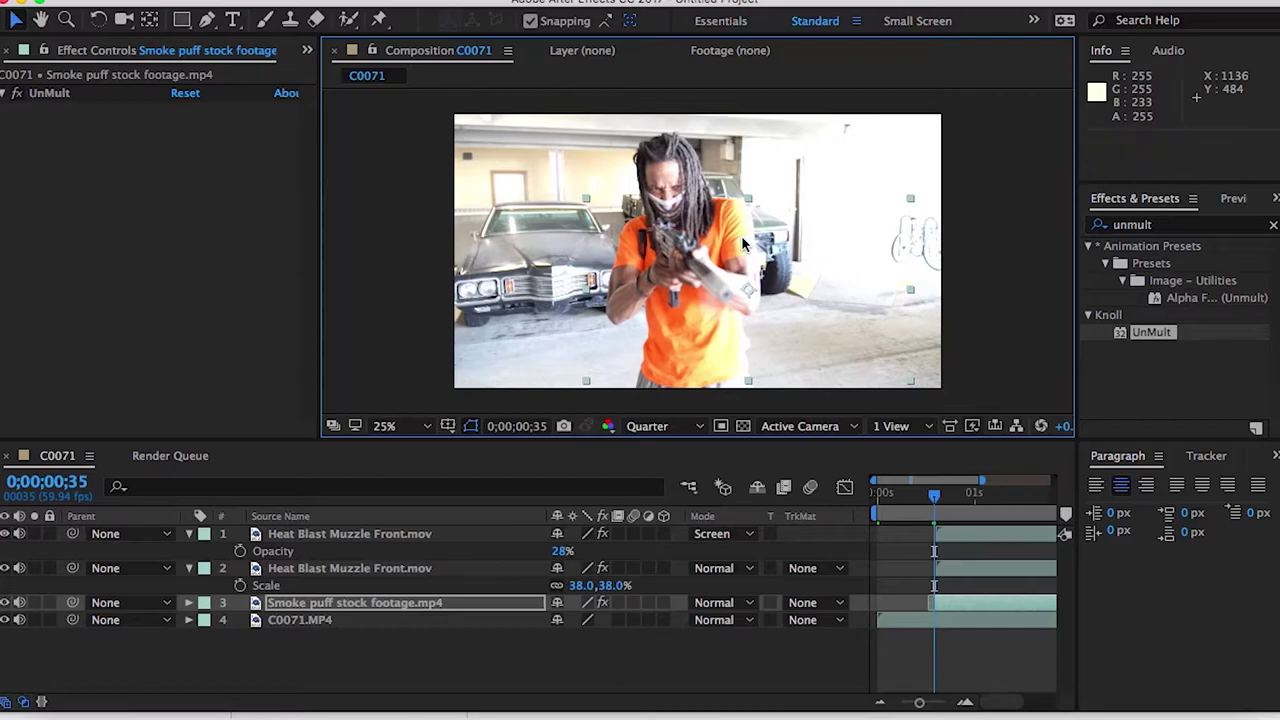
Step: Delay the smoke layer's start and preview its timing, ending on frame 0;00;00;32
{"action": "left_click_drag", "start_coordinate": [935, 603], "coordinate": [987, 610]}
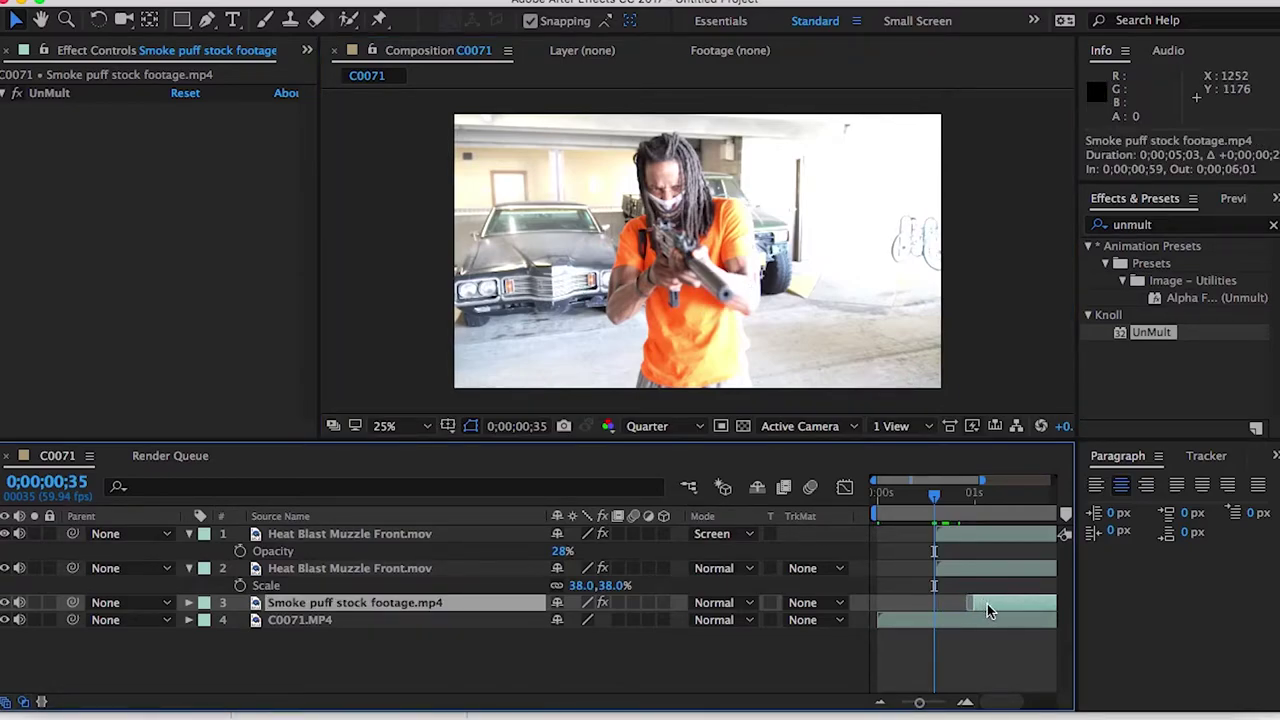
{"action": "key", "text": "space"}
{"action": "key", "text": "bracketleft"}
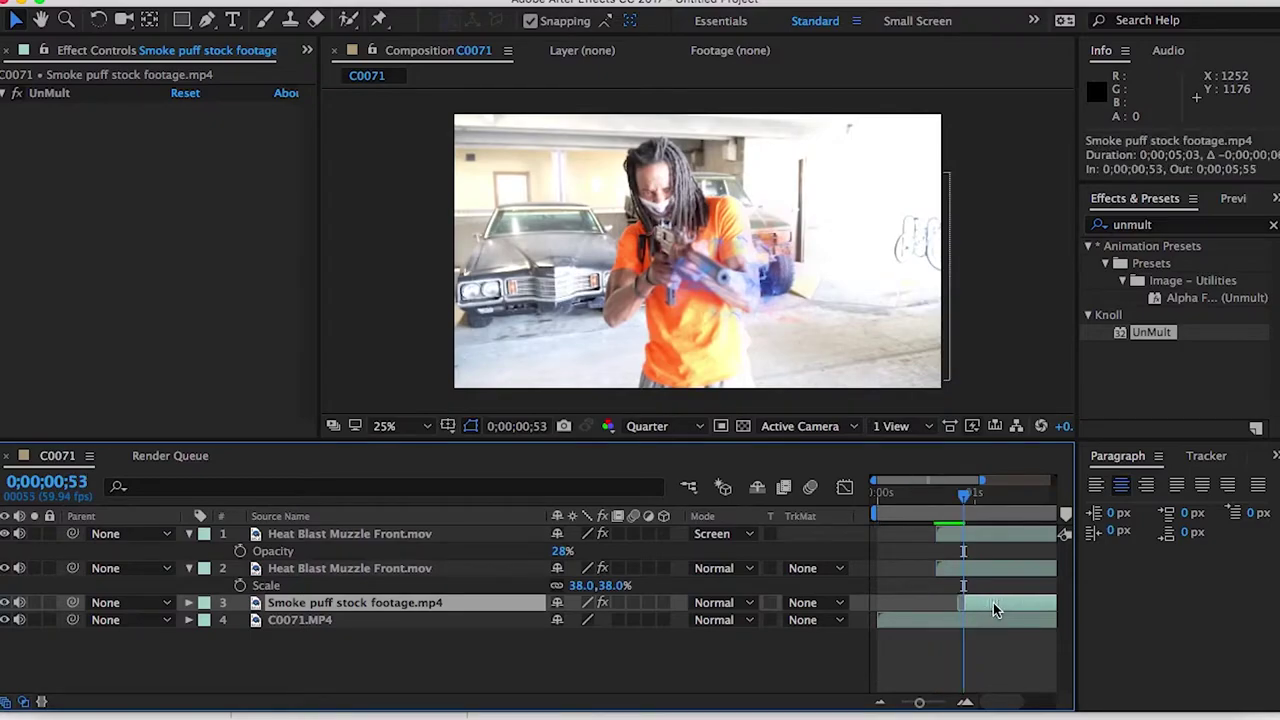
{"action": "left_click", "coordinate": [921, 495]}
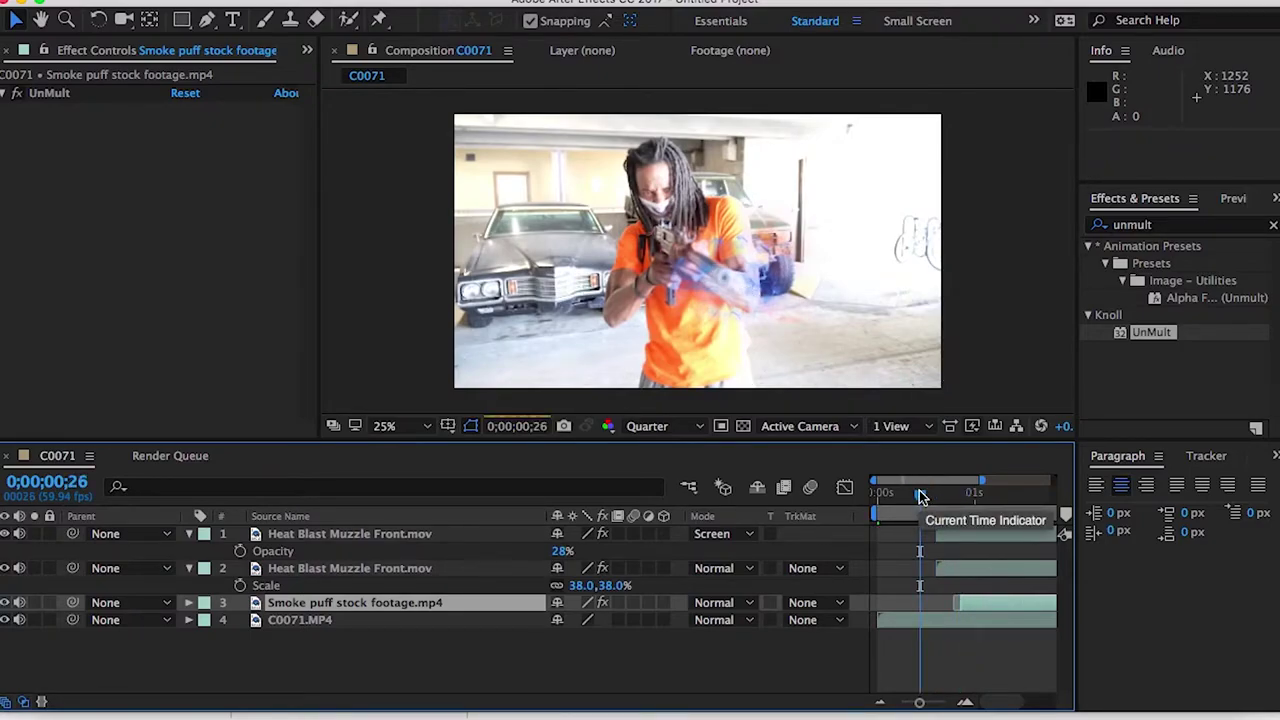
{"action": "key", "text": "space"}
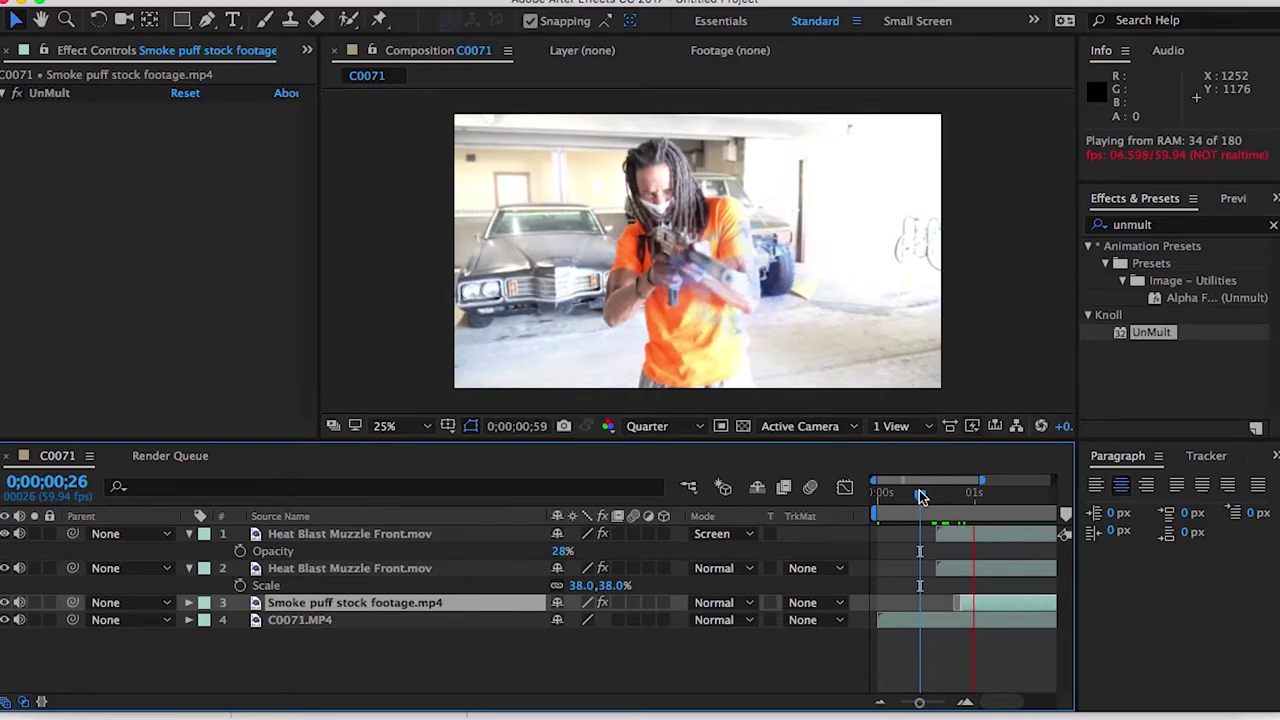
{"action": "left_click", "coordinate": [935, 497]}
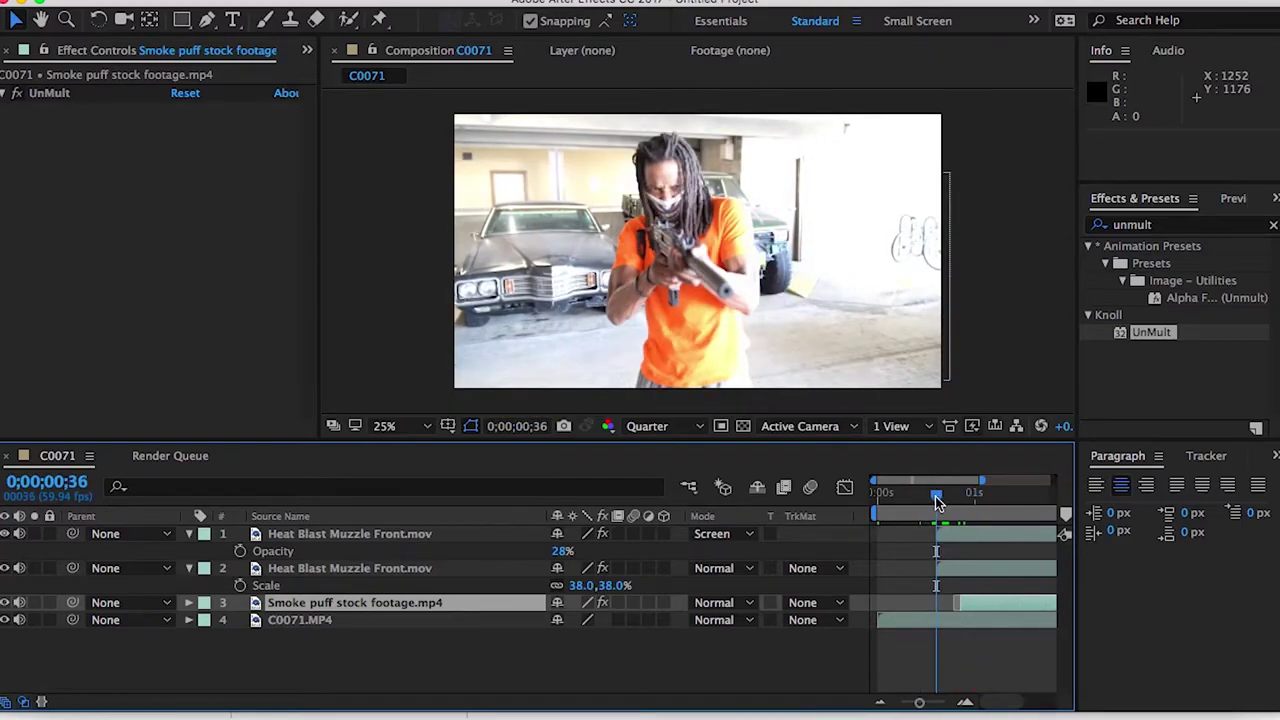
{"action": "left_click_drag", "start_coordinate": [937, 502], "coordinate": [929, 503]}
{"action": "key", "text": "space"}
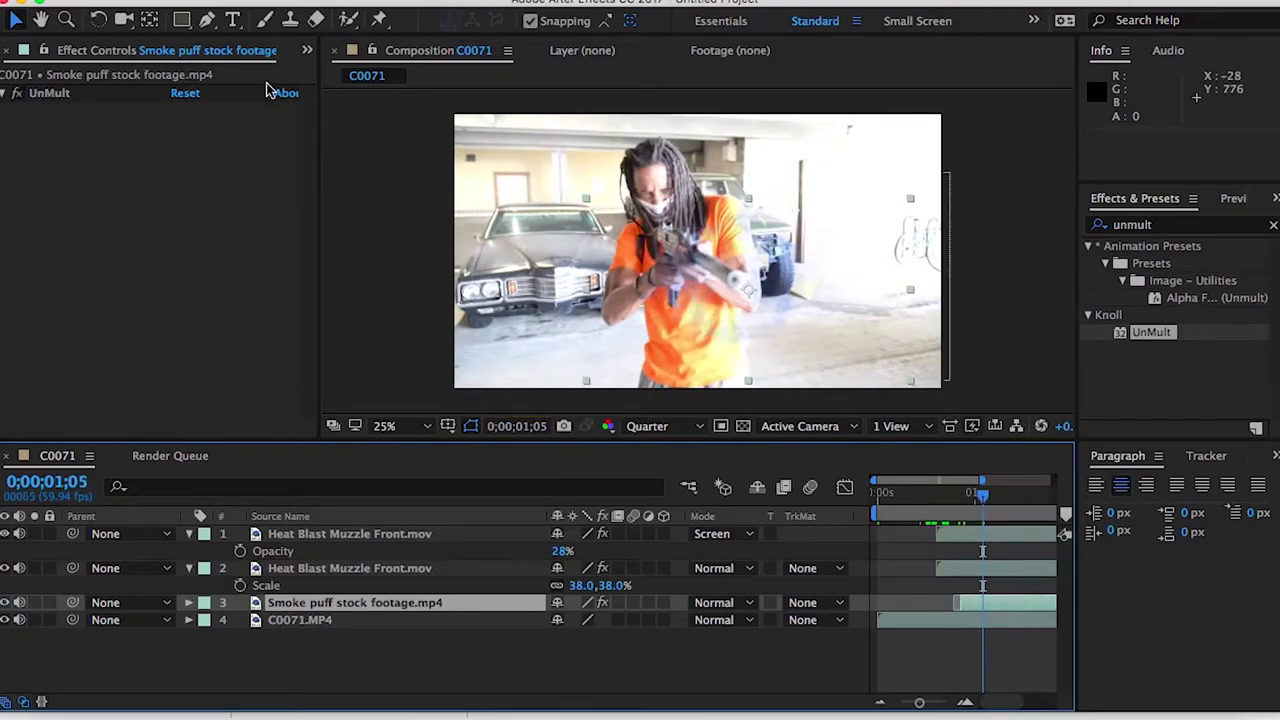
{"action": "left_click", "coordinate": [930, 496]}
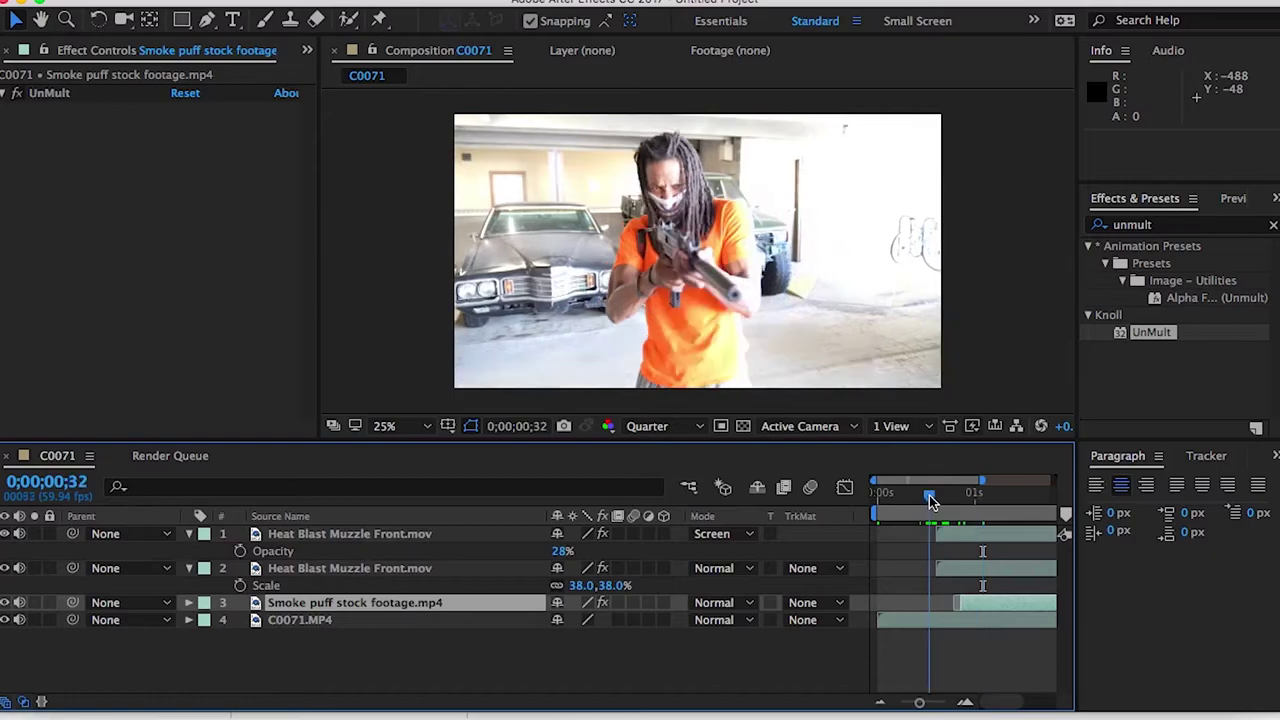
Step: Create Royal Blue Solid 1 with Cmd+Y, apply Optical Flares to it, and open its Options
{"action": "key", "text": "super+y"}
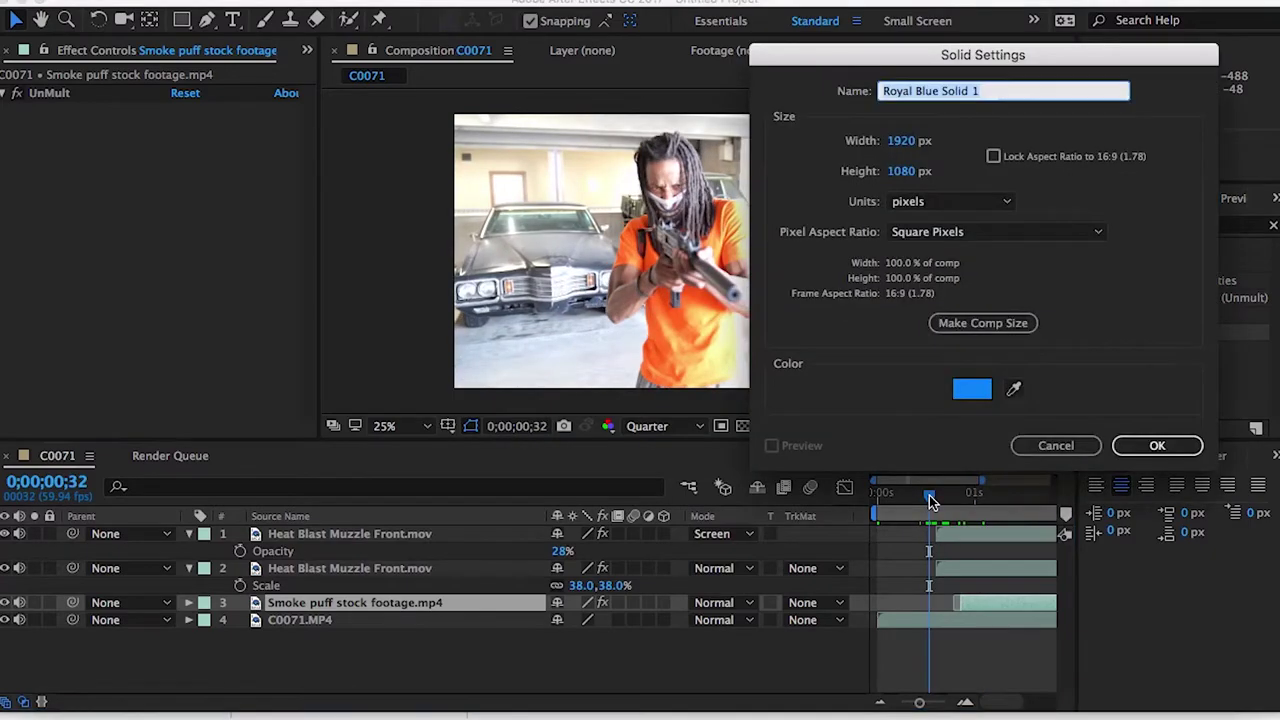
{"action": "key", "text": "Return"}
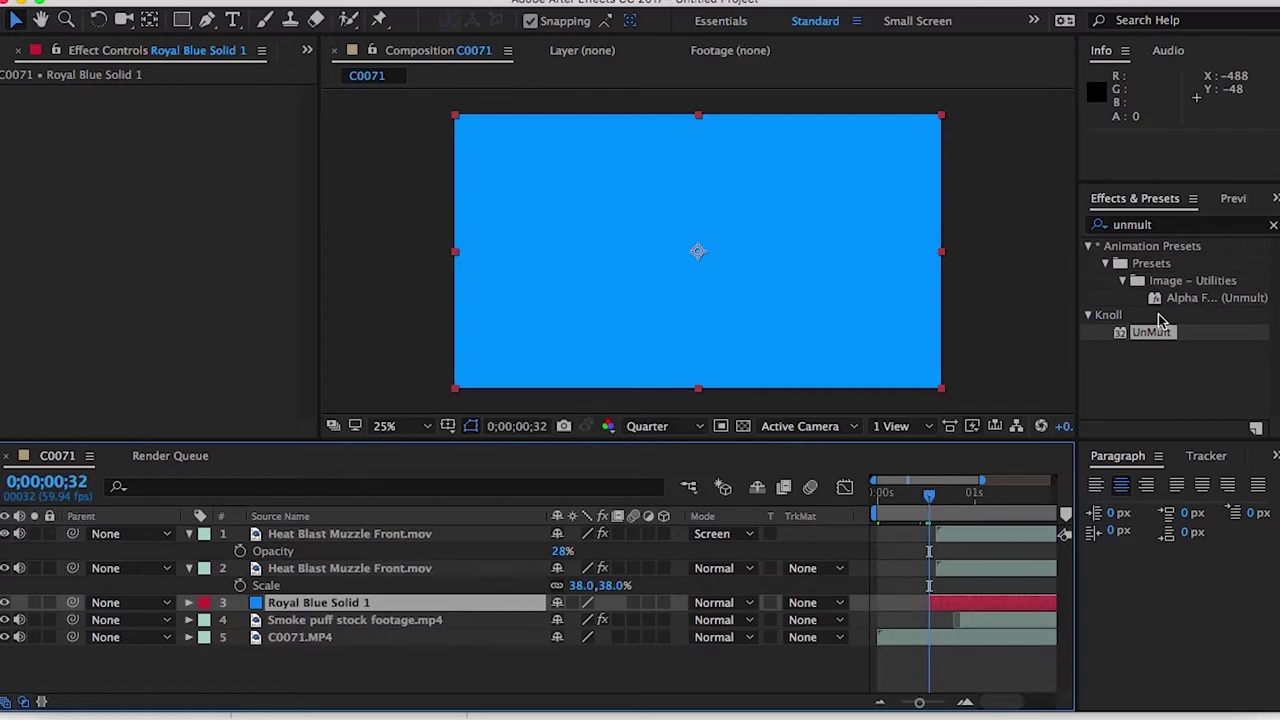
{"action": "left_click", "coordinate": [1163, 226]}
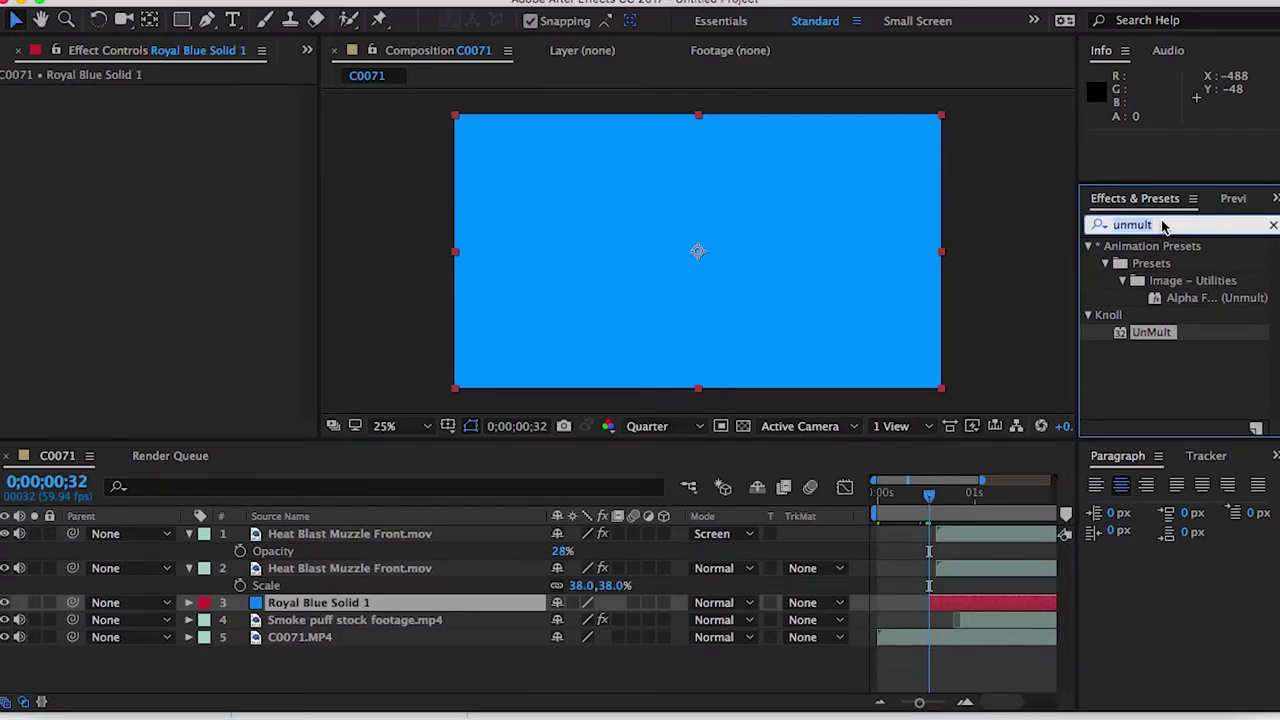
{"action": "type", "text": "flares"}
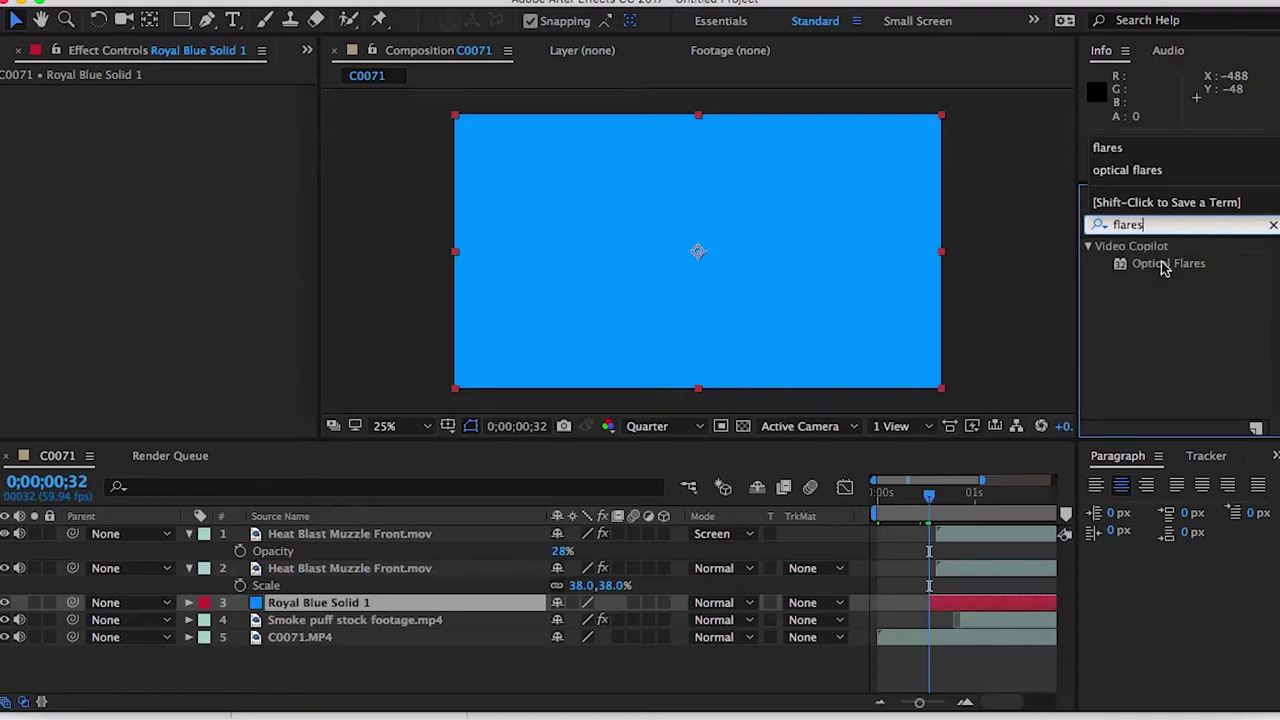
{"action": "left_click_drag", "start_coordinate": [1163, 268], "coordinate": [937, 601]}
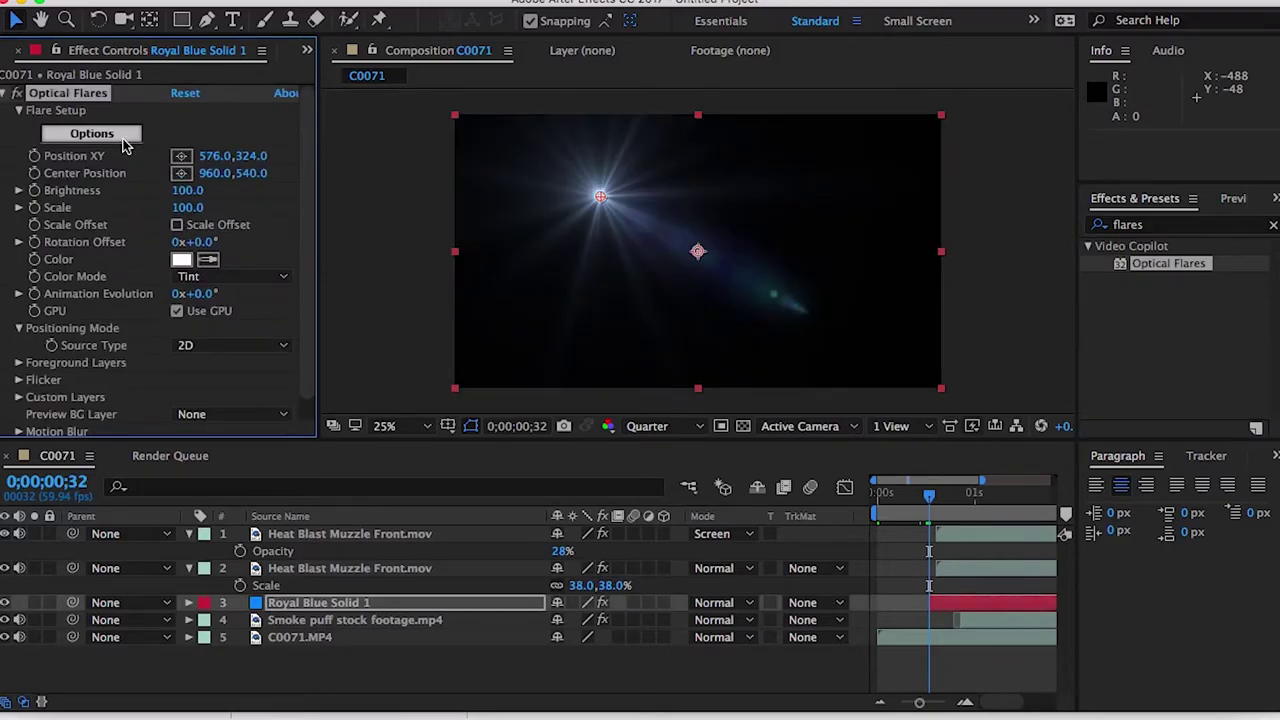
{"action": "left_click", "coordinate": [124, 141]}
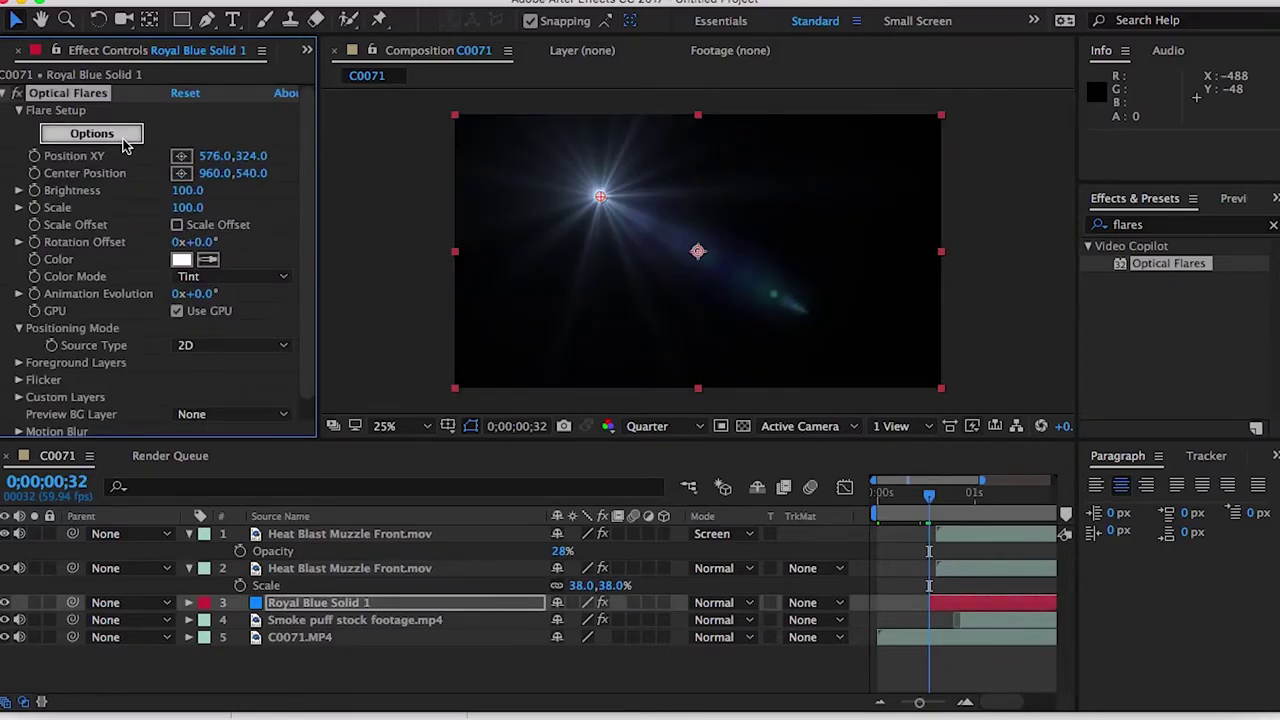
Step: Load the Blue Digital preset from the Natural Flares folder in the Preset Browser
{"action": "scroll", "coordinate": [818, 645], "scroll_direction": "down", "scroll_amount": 2}
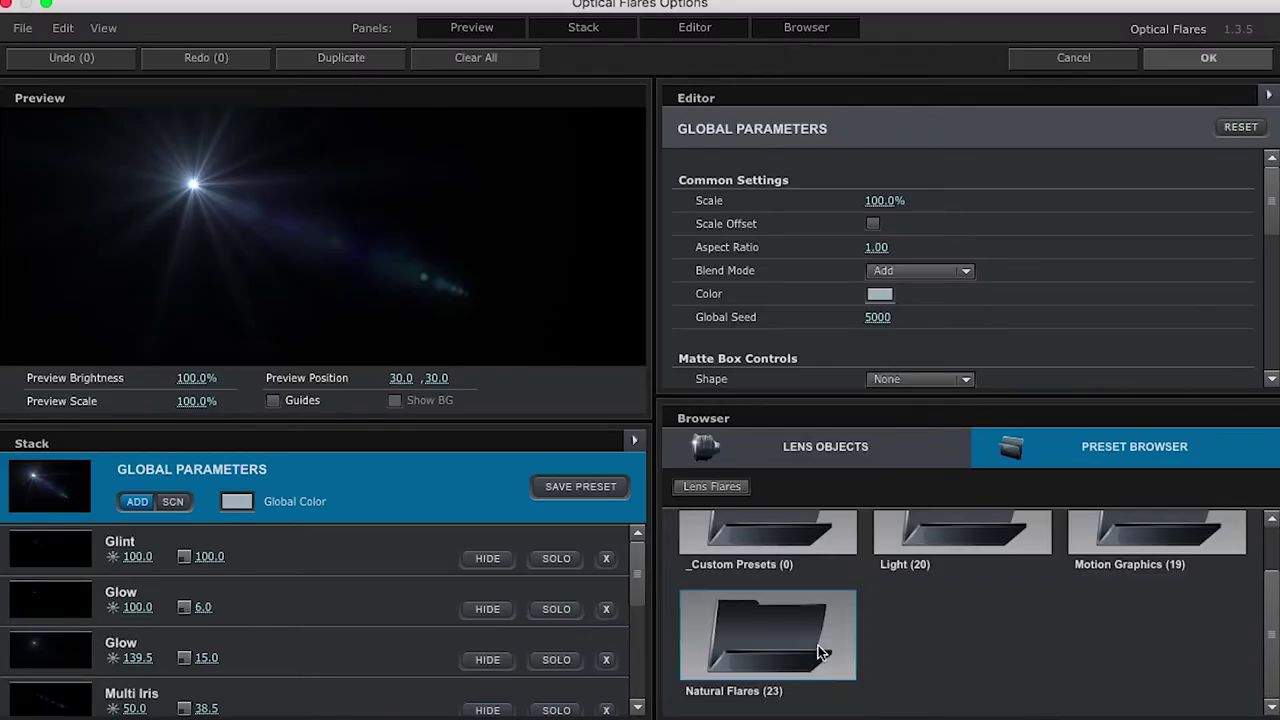
{"action": "left_click", "coordinate": [818, 645]}
{"action": "scroll", "coordinate": [909, 612], "scroll_direction": "up", "scroll_amount": 1}
{"action": "scroll", "coordinate": [909, 612], "scroll_direction": "down", "scroll_amount": 5}
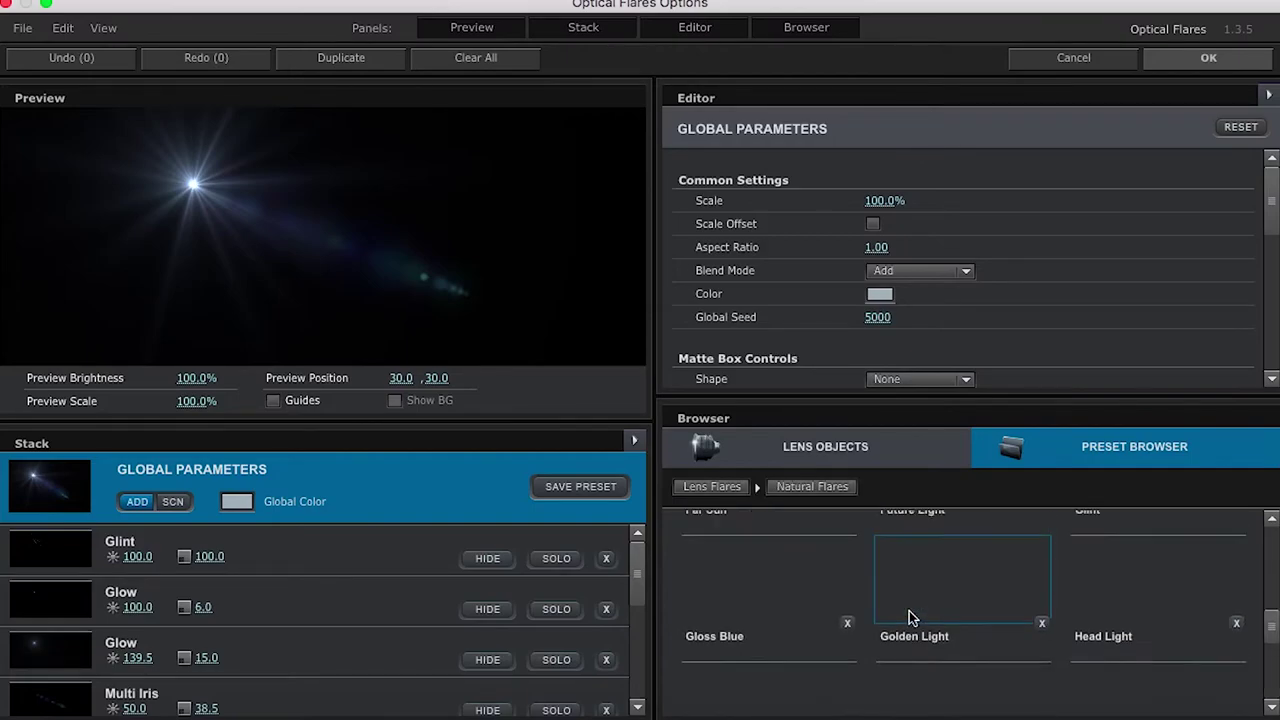
{"action": "scroll", "coordinate": [909, 612], "scroll_direction": "up", "scroll_amount": 5}
{"action": "scroll", "coordinate": [909, 612], "scroll_direction": "down", "scroll_amount": 1}
{"action": "scroll", "coordinate": [909, 617], "scroll_direction": "down", "scroll_amount": 1}
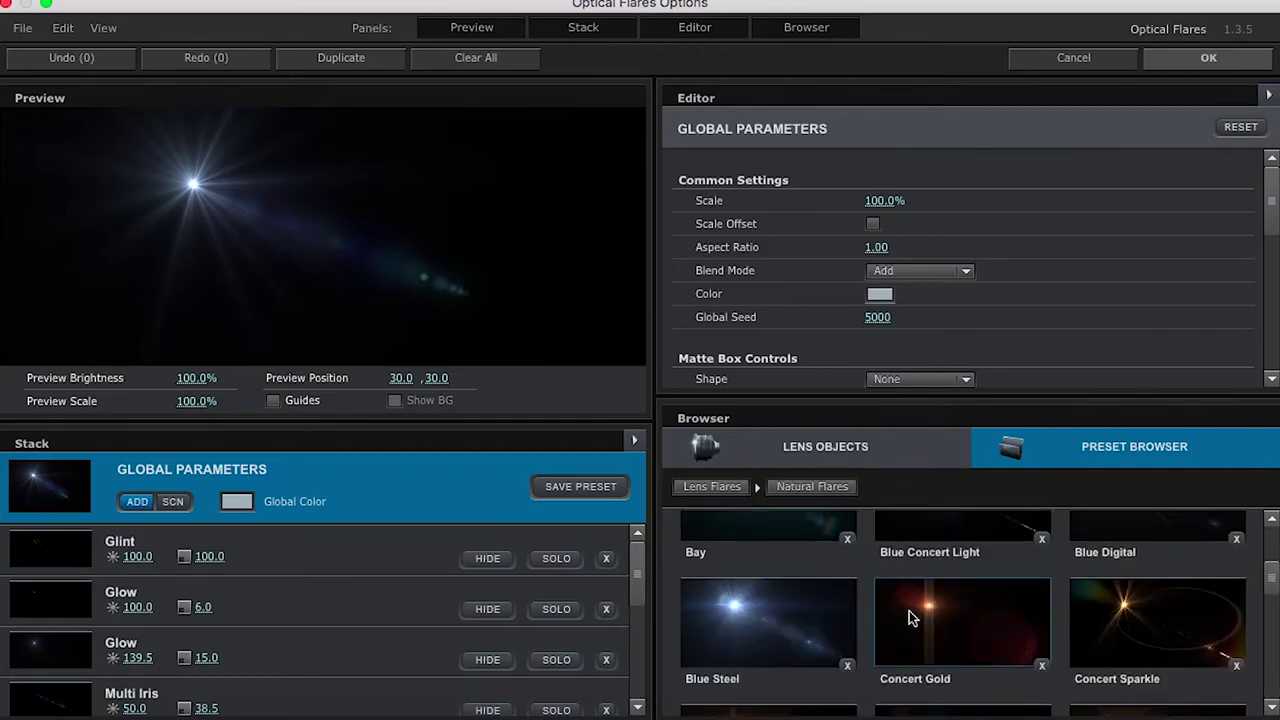
{"action": "scroll", "coordinate": [909, 617], "scroll_direction": "down", "scroll_amount": 5}
{"action": "scroll", "coordinate": [909, 617], "scroll_direction": "down", "scroll_amount": 1}
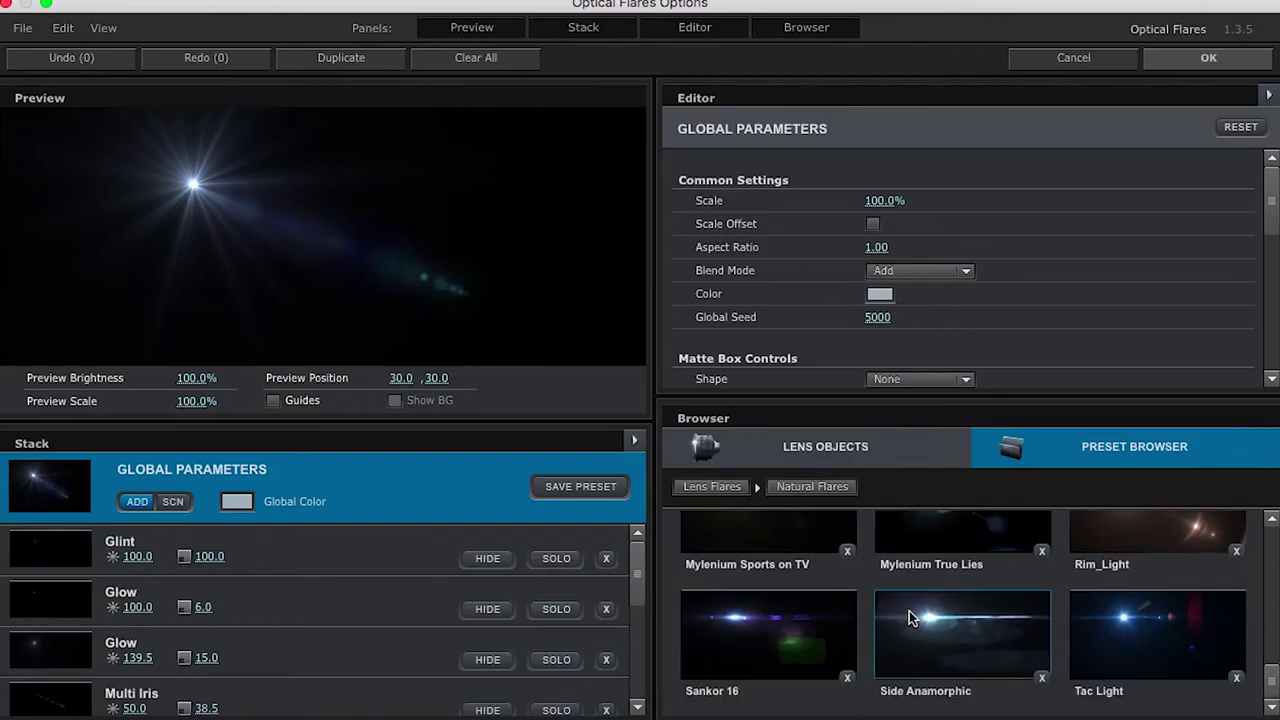
{"action": "scroll", "coordinate": [909, 617], "scroll_direction": "up", "scroll_amount": 7}
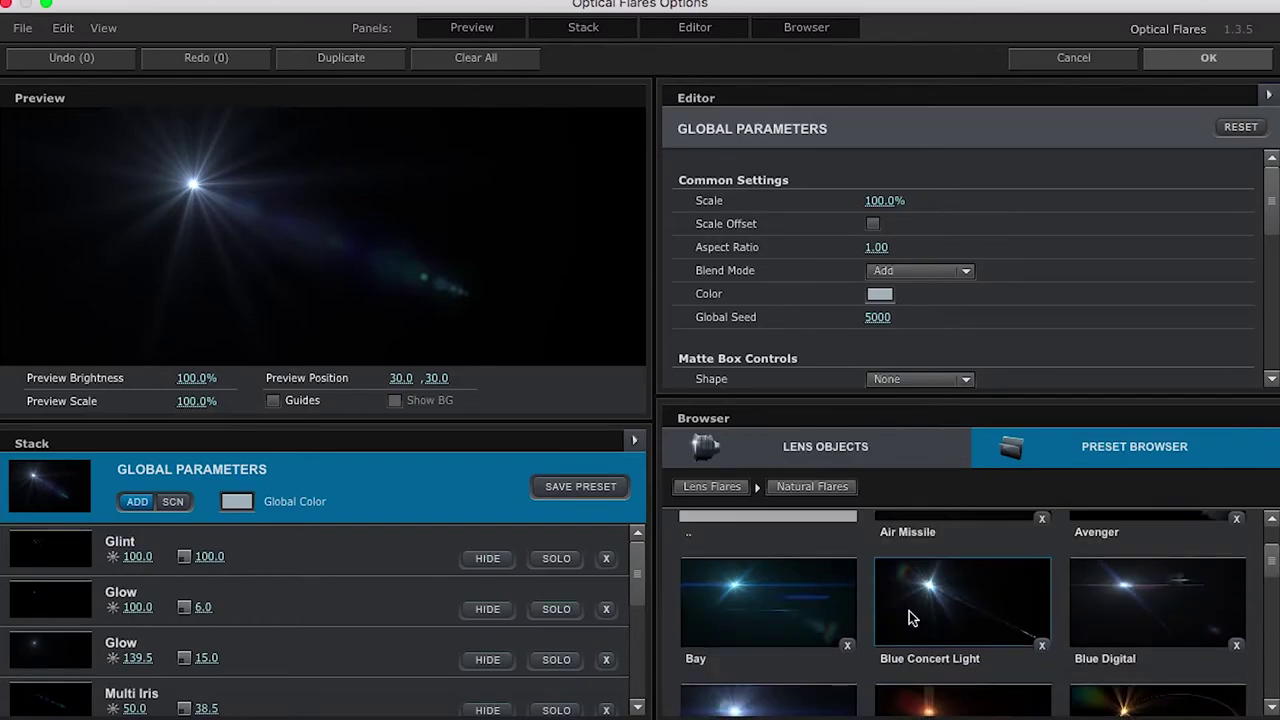
{"action": "left_click", "coordinate": [1202, 627]}
Step: Keep the Blue Digital flare, set Royal Blue Solid 1 to Add mode, and start it at frame 0;00;00;42
{"action": "left_click", "coordinate": [1208, 57]}
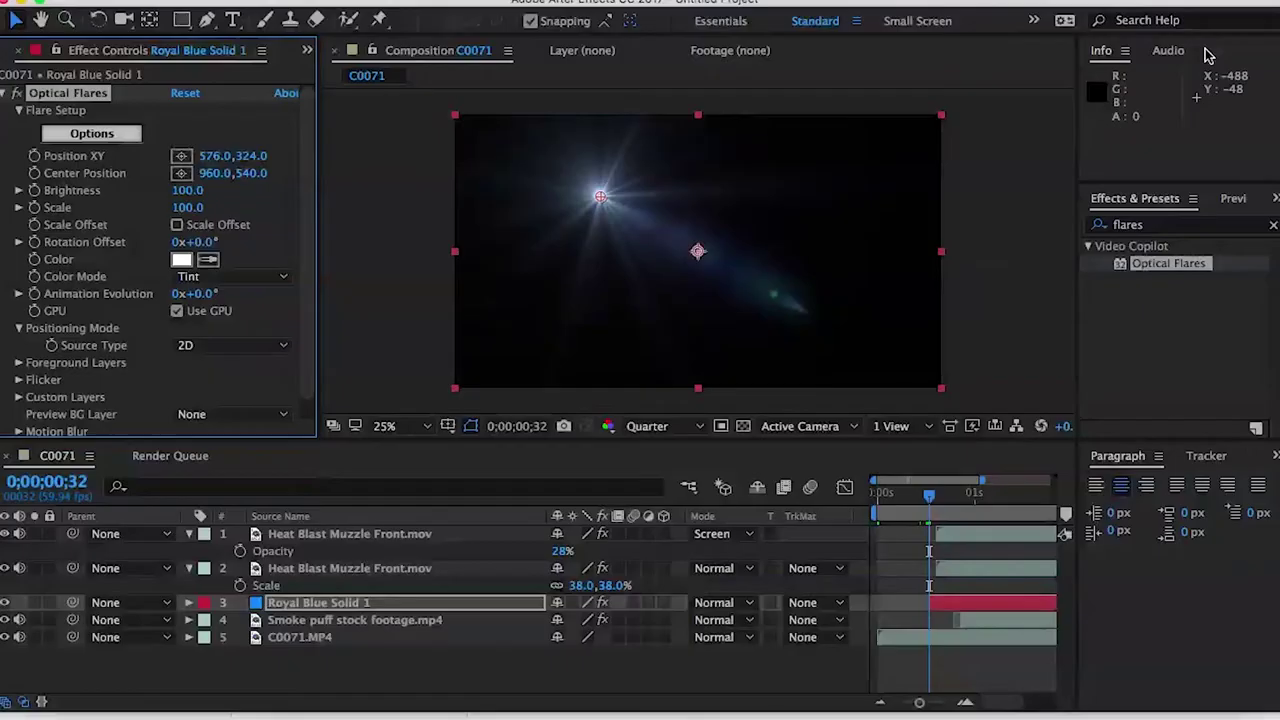
{"action": "left_click", "coordinate": [735, 602]}
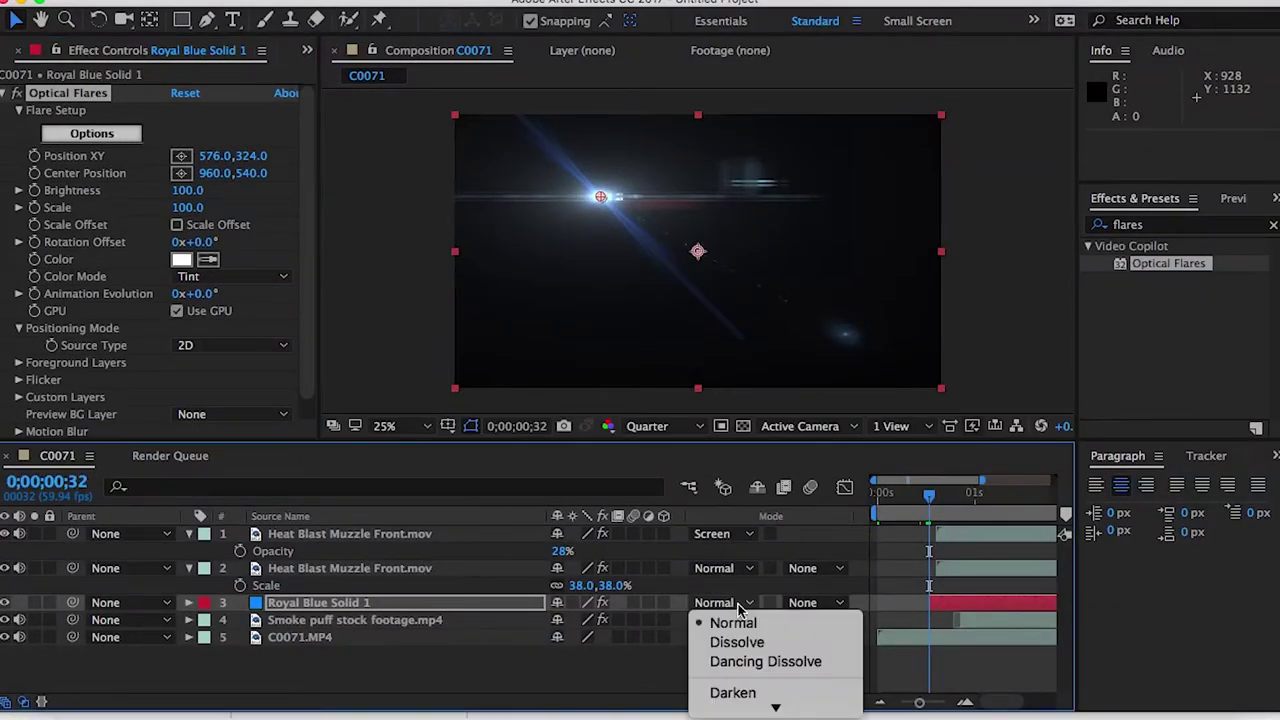
{"action": "left_click", "coordinate": [743, 538]}
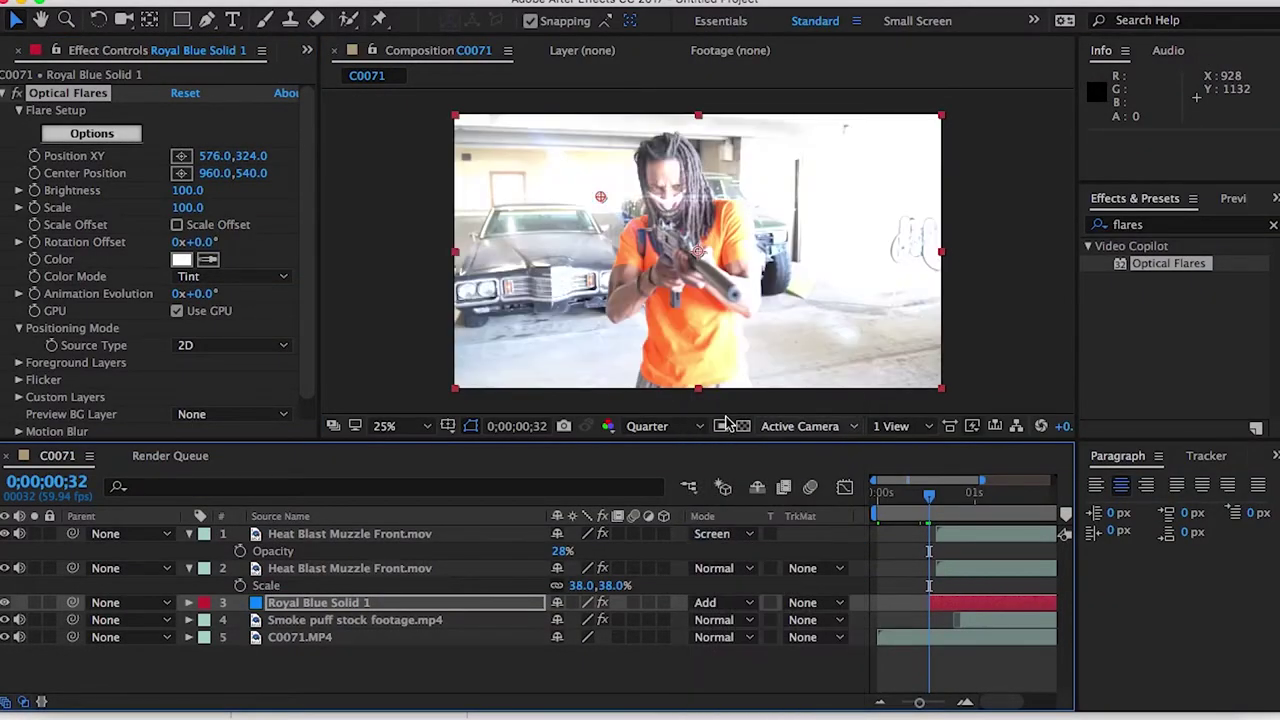
{"action": "left_click", "coordinate": [980, 608]}
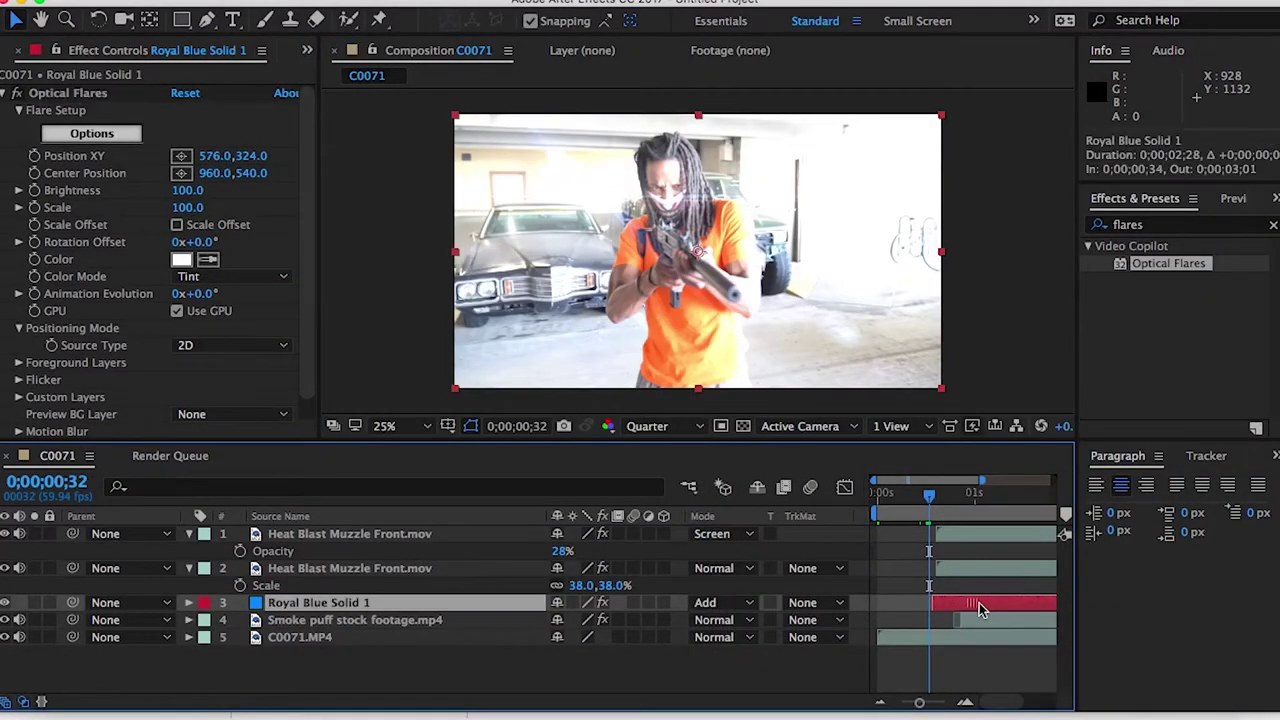
{"action": "left_click", "coordinate": [938, 500]}
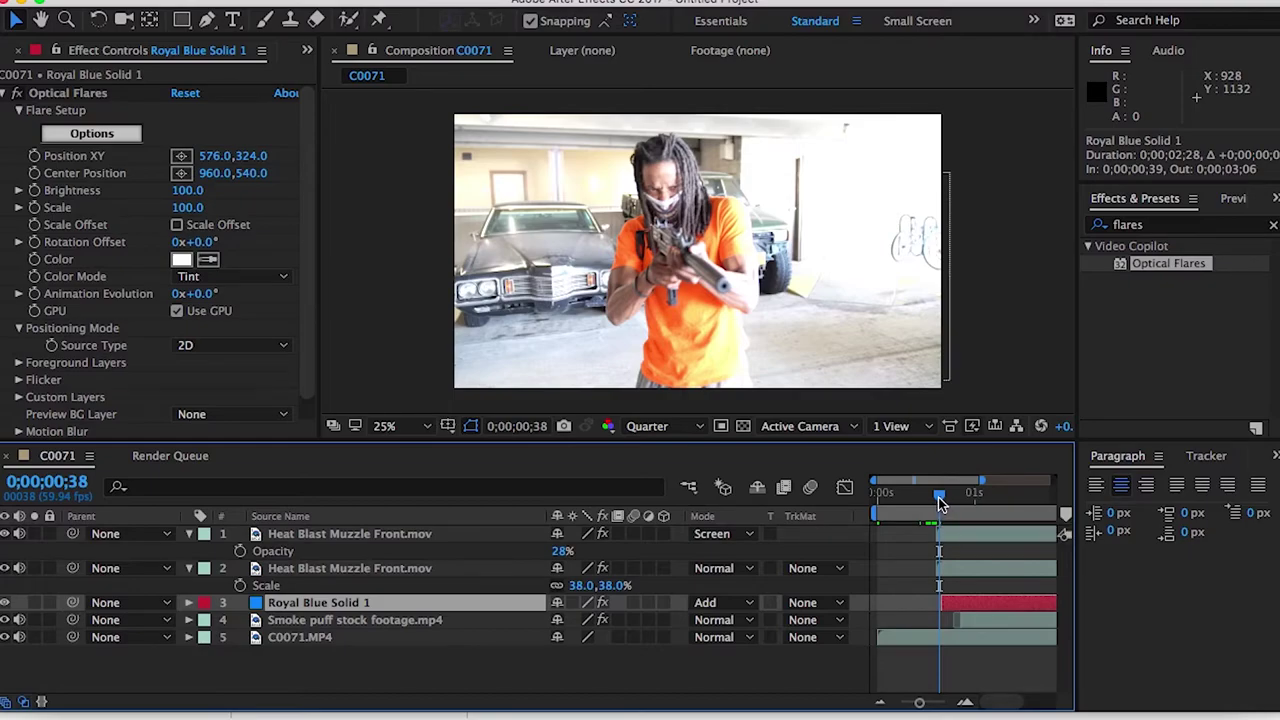
{"action": "left_click_drag", "start_coordinate": [939, 500], "coordinate": [948, 502]}
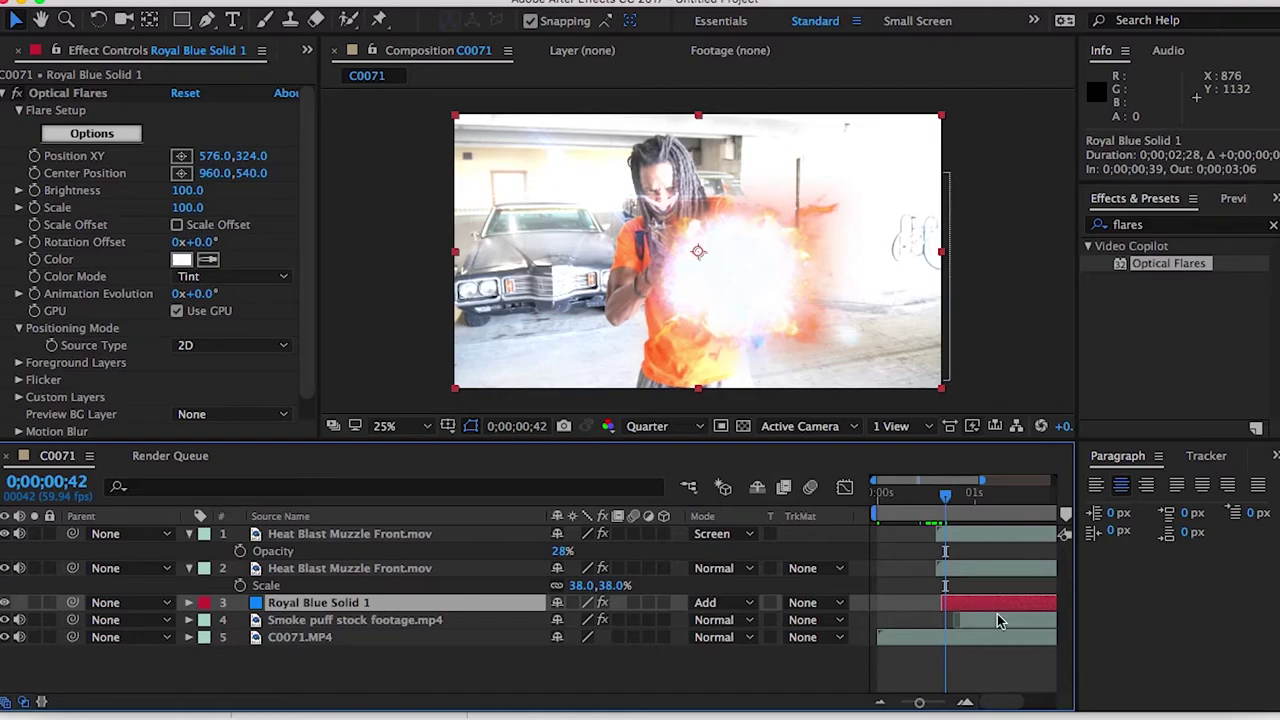
{"action": "left_click_drag", "start_coordinate": [997, 621], "coordinate": [1001, 606]}
Step: Position the flare at 1152,576 over the muzzle blast, set brightness to 180, and move the solid to the top
{"action": "left_click", "coordinate": [44, 93]}
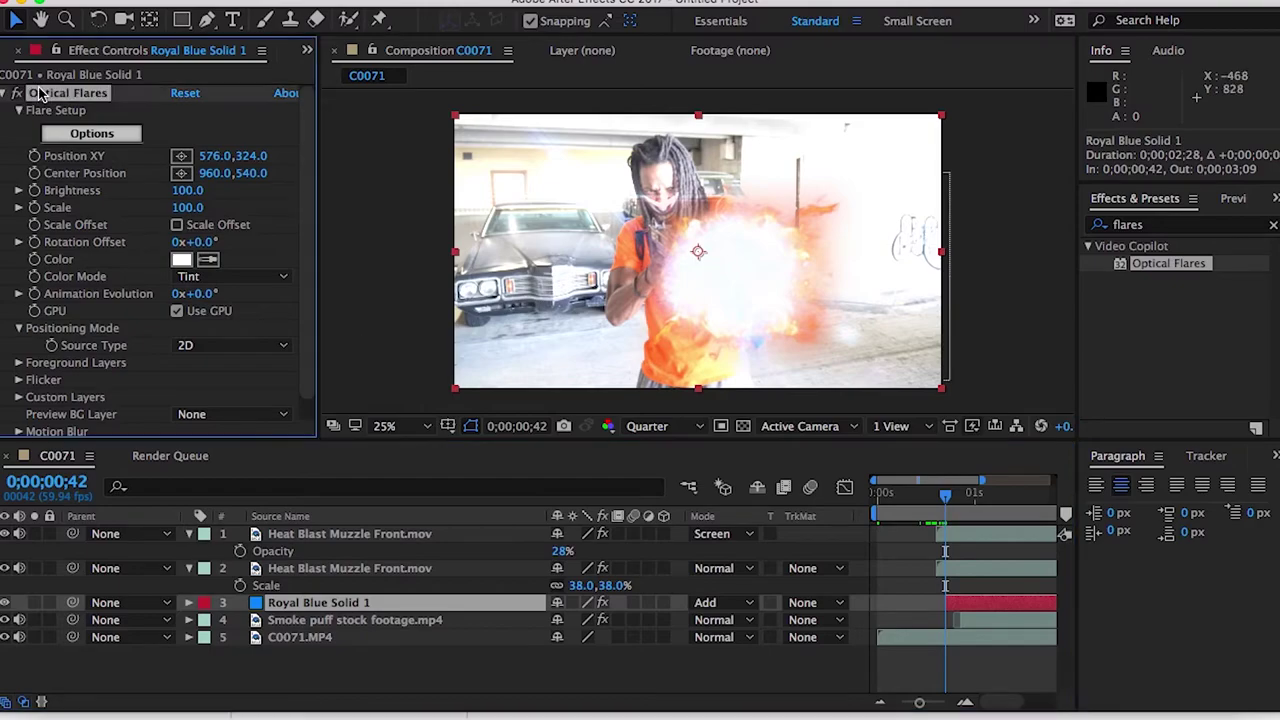
{"action": "left_click_drag", "start_coordinate": [600, 196], "coordinate": [752, 263]}
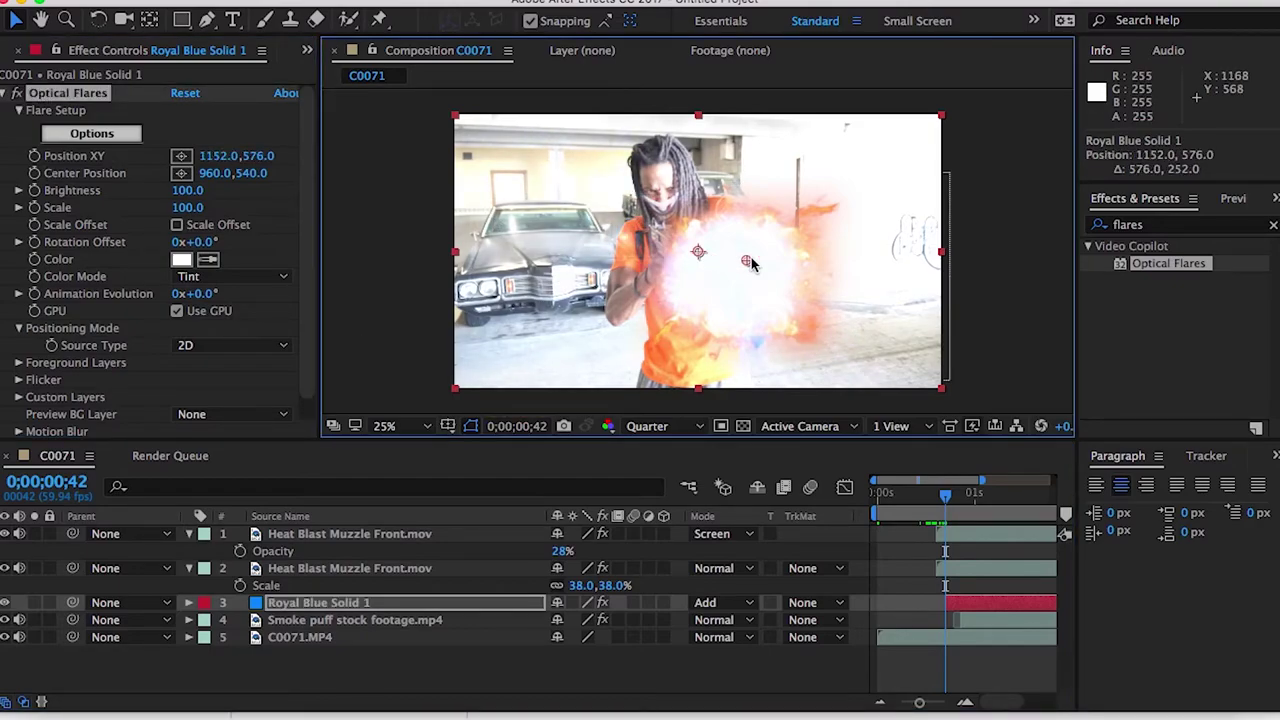
{"action": "left_click", "coordinate": [180, 199]}
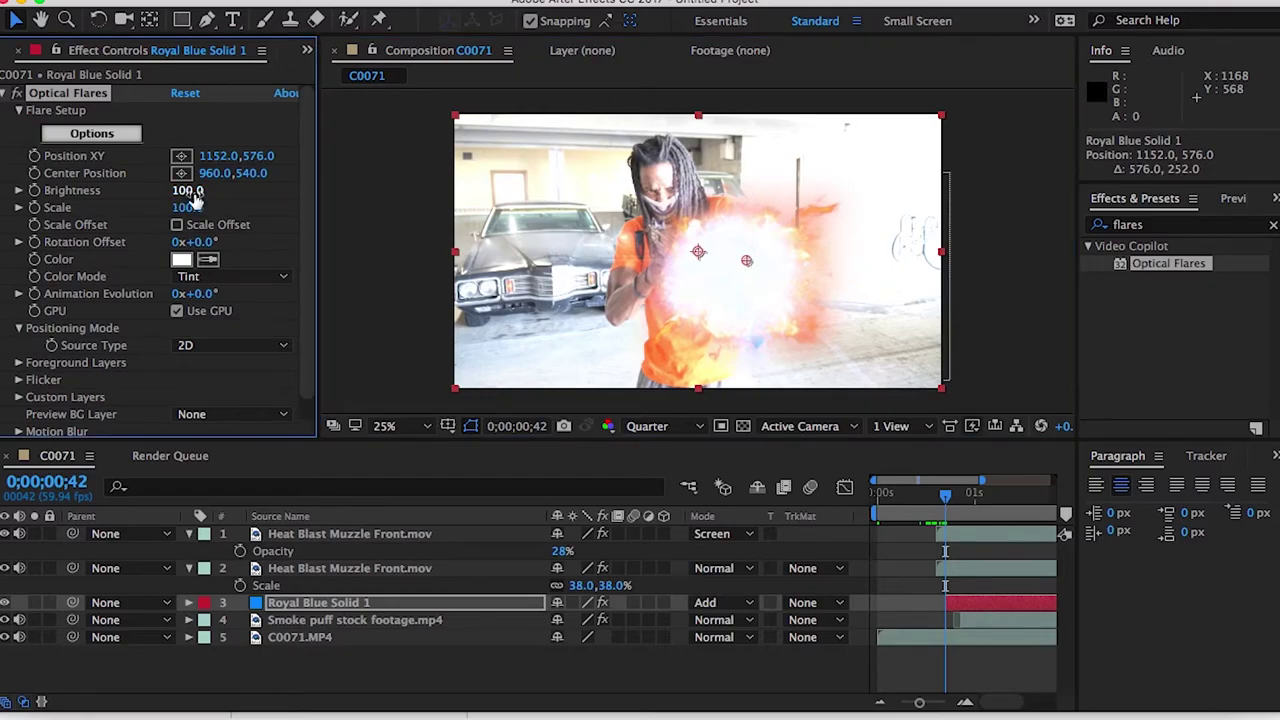
{"action": "mouse_move", "coordinate": [195, 200]}
{"action": "left_mouse_down"}
{"action": "mouse_move", "coordinate": [222, 195]}
{"action": "mouse_move", "coordinate": [211, 202]}
{"action": "left_mouse_up"}
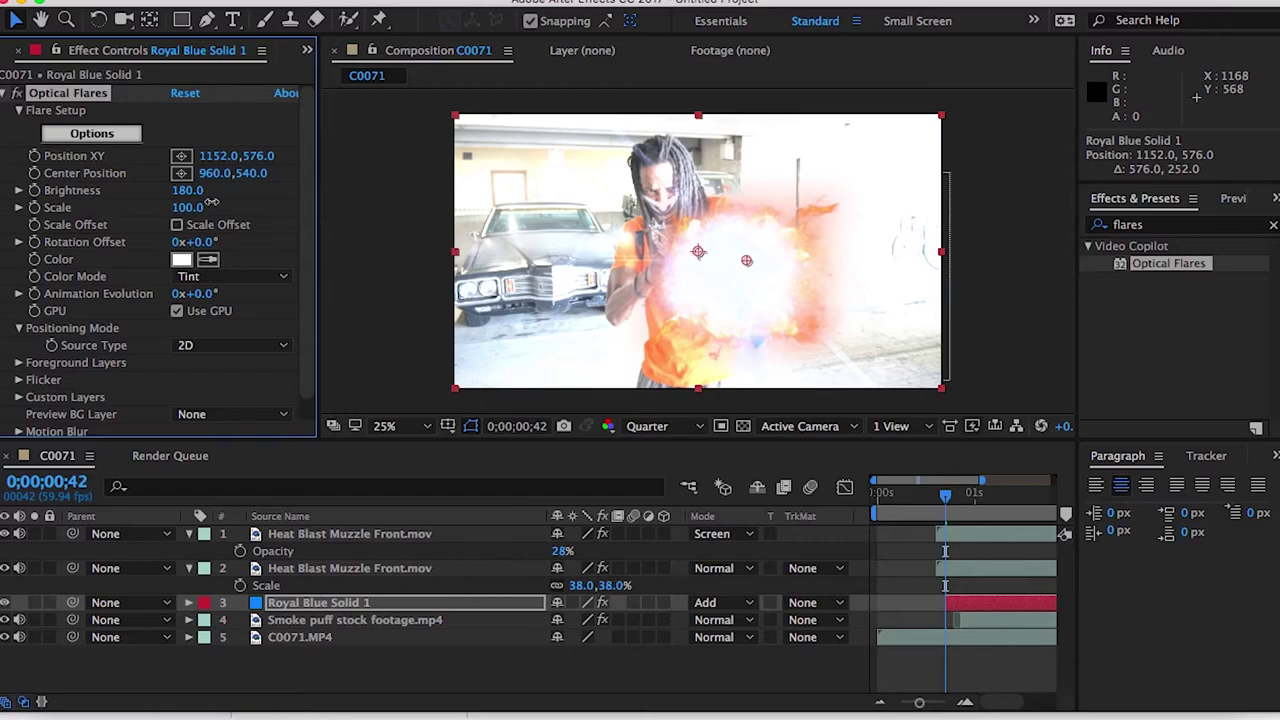
{"action": "left_click", "coordinate": [282, 604]}
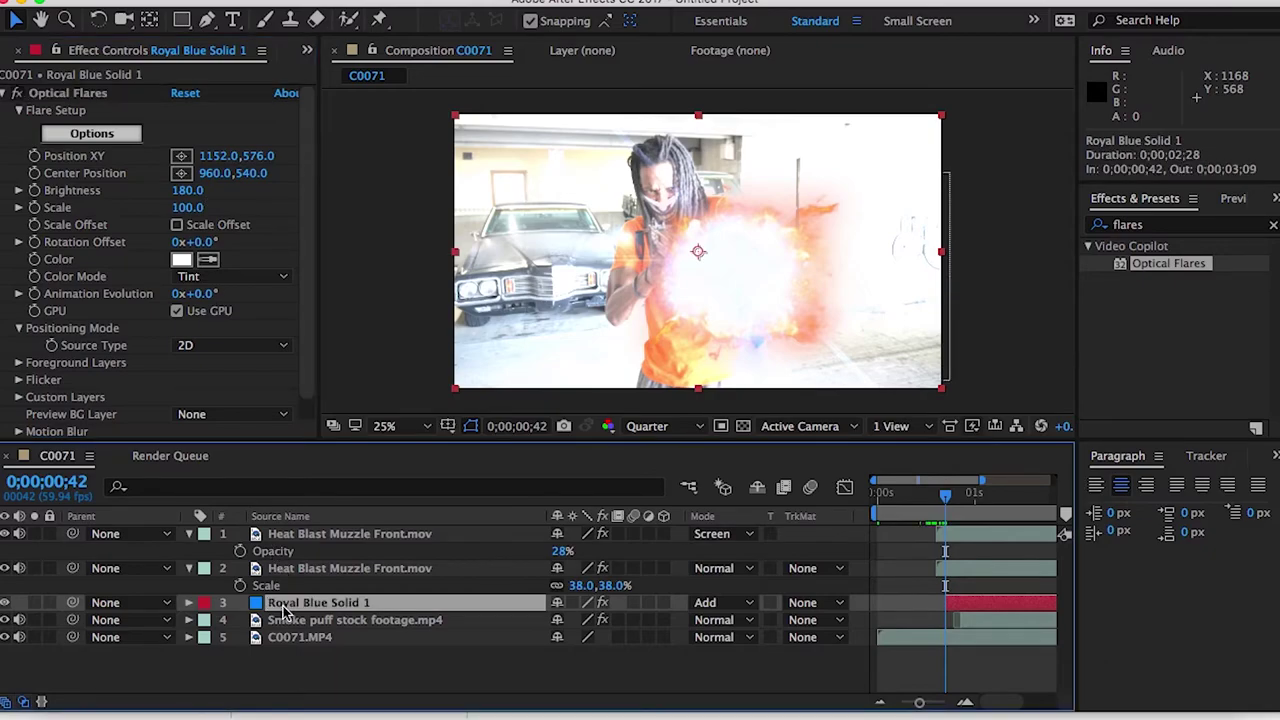
{"action": "left_click_drag", "start_coordinate": [284, 610], "coordinate": [290, 527]}
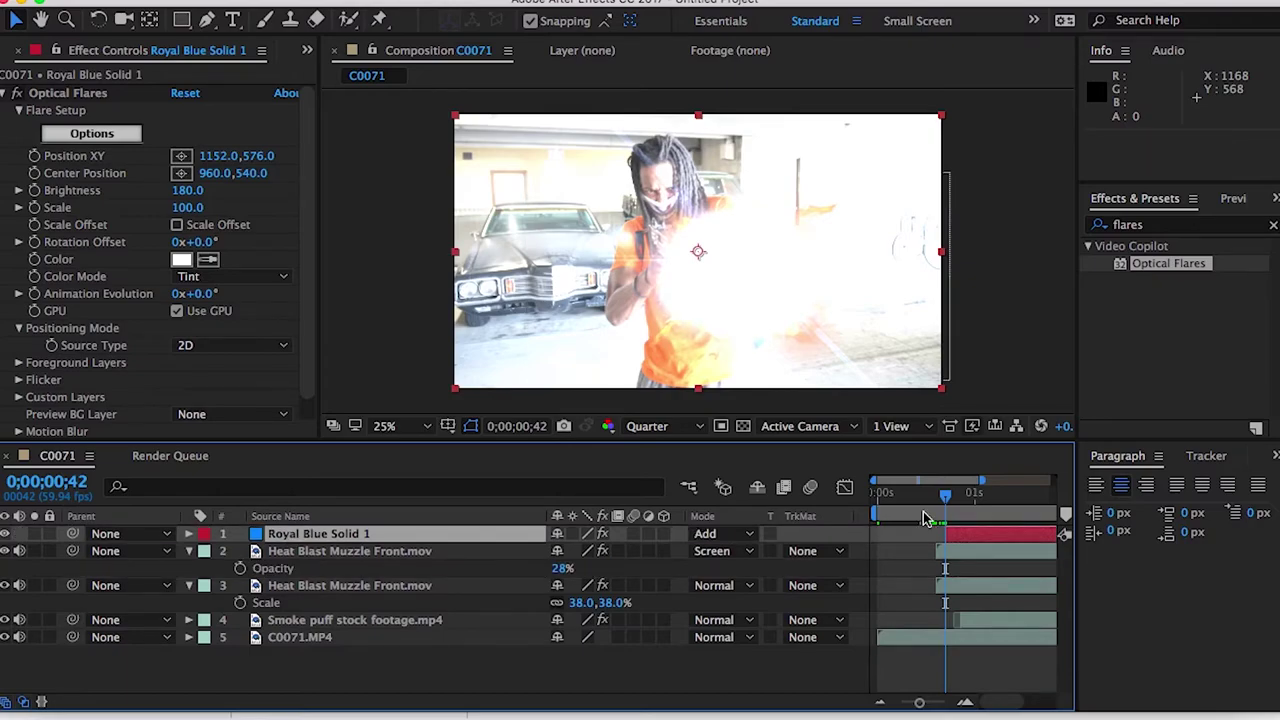
{"action": "left_click_drag", "start_coordinate": [945, 494], "coordinate": [937, 495]}
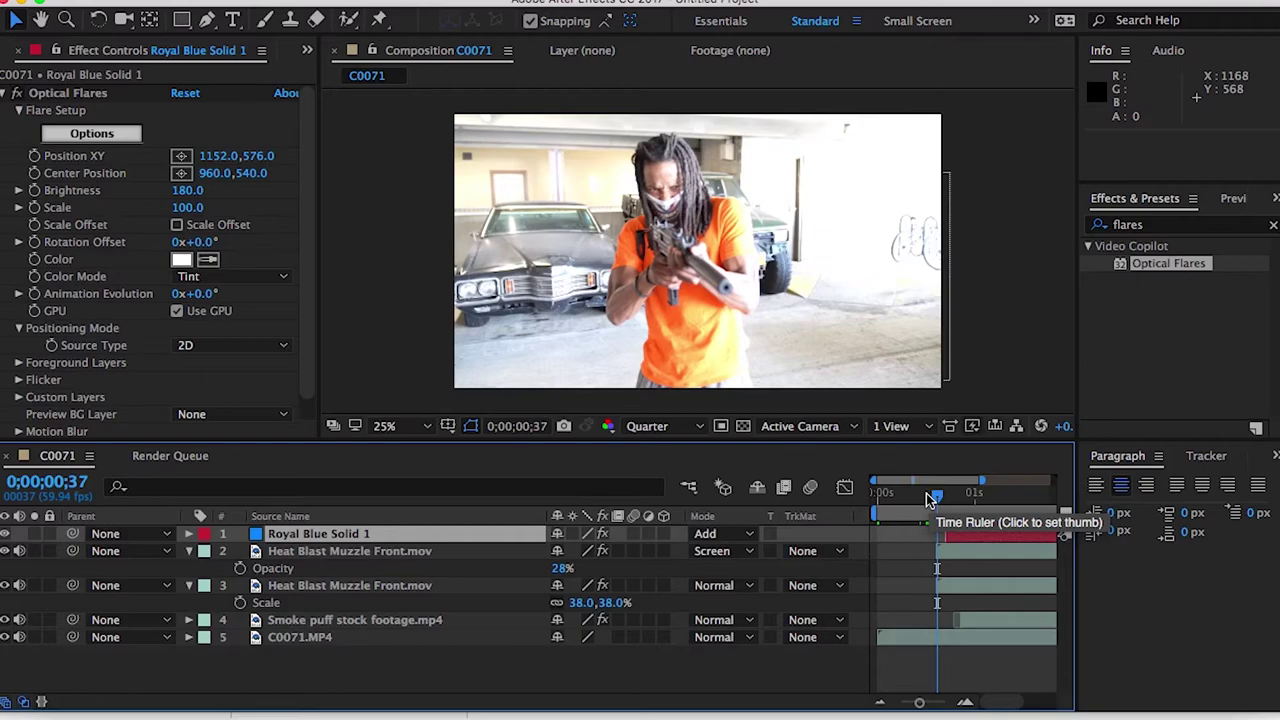
{"action": "left_click", "coordinate": [931, 500]}
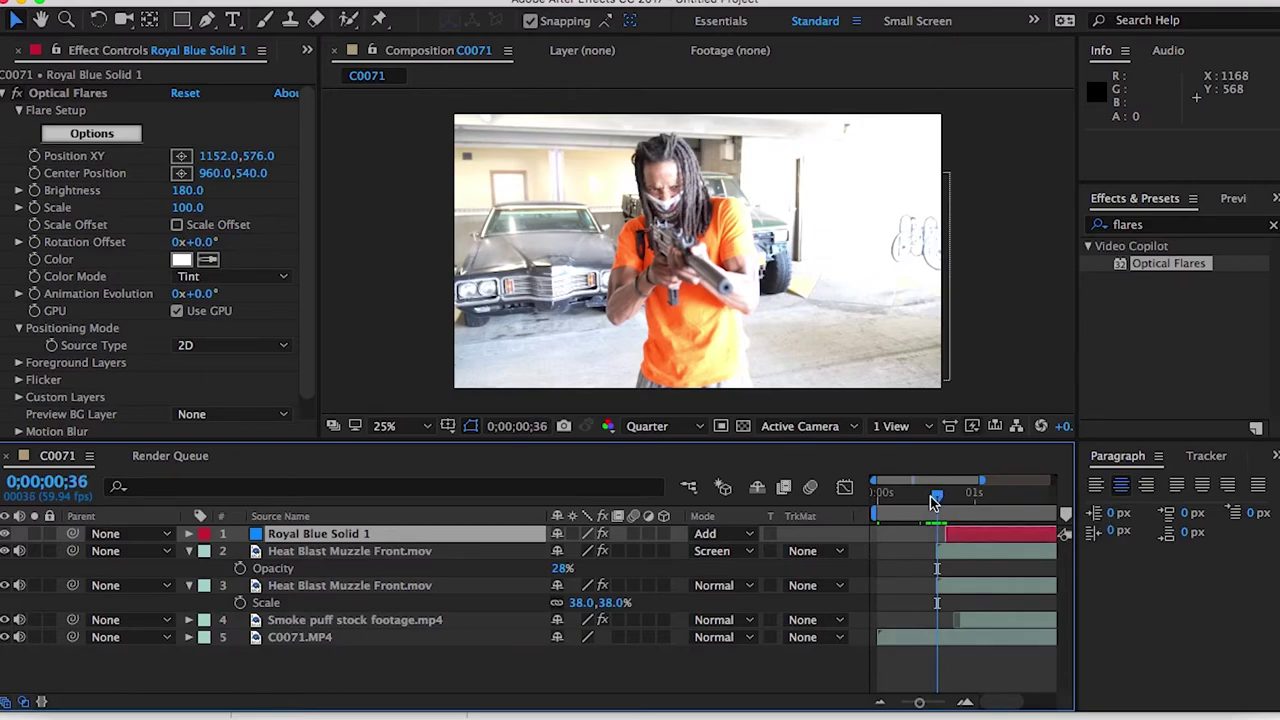
{"action": "left_click", "coordinate": [930, 498]}
{"action": "key", "text": "space"}
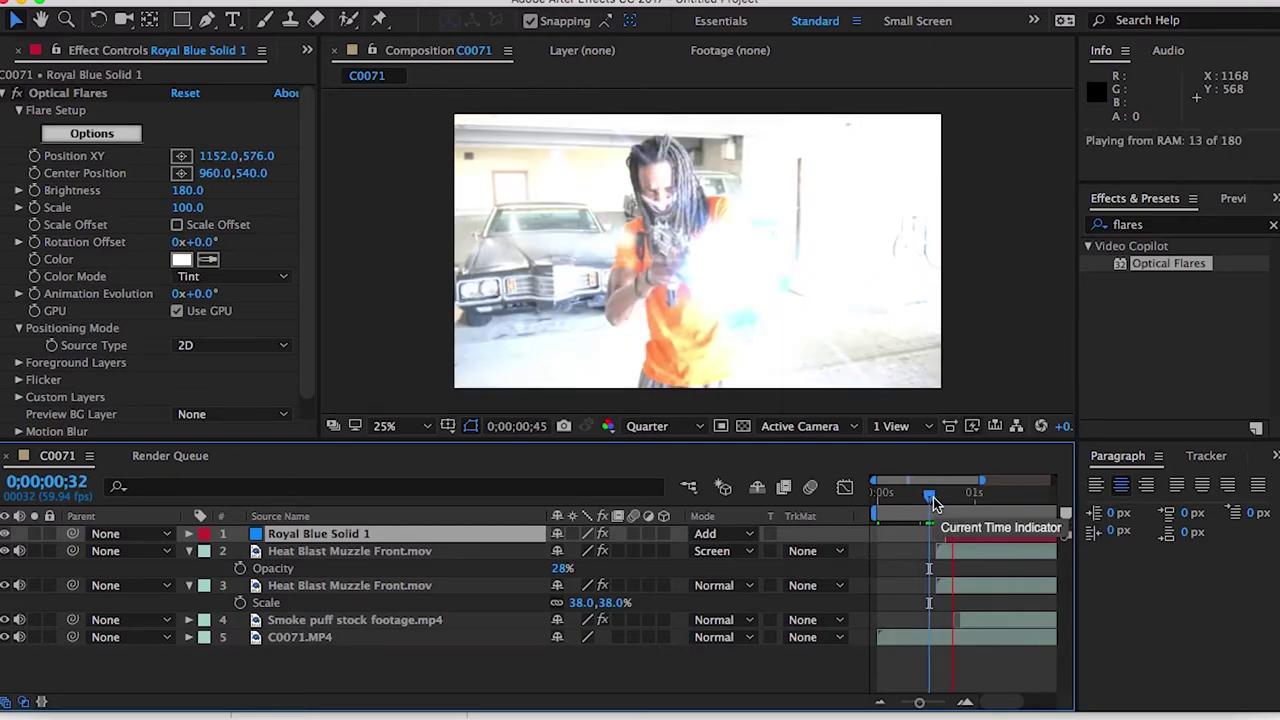
{"action": "left_click", "coordinate": [967, 494]}
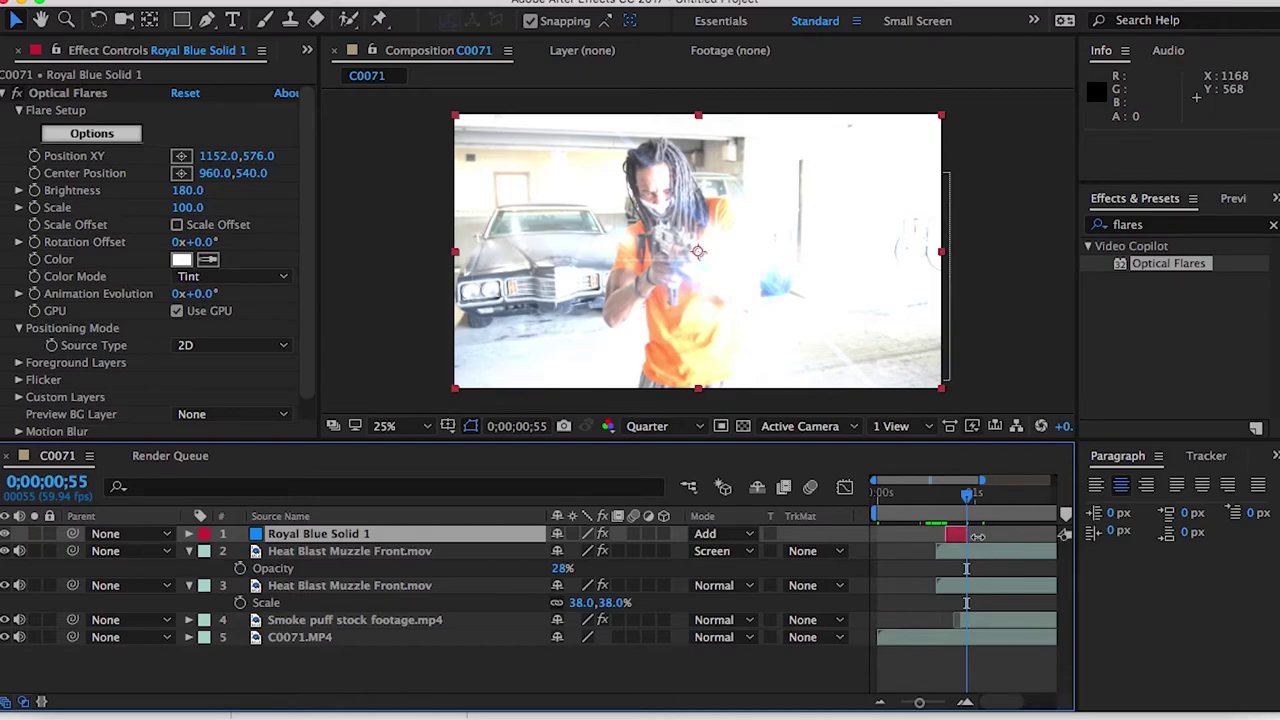
{"action": "left_click_drag", "start_coordinate": [975, 535], "coordinate": [964, 533]}
{"action": "left_click", "coordinate": [932, 498]}
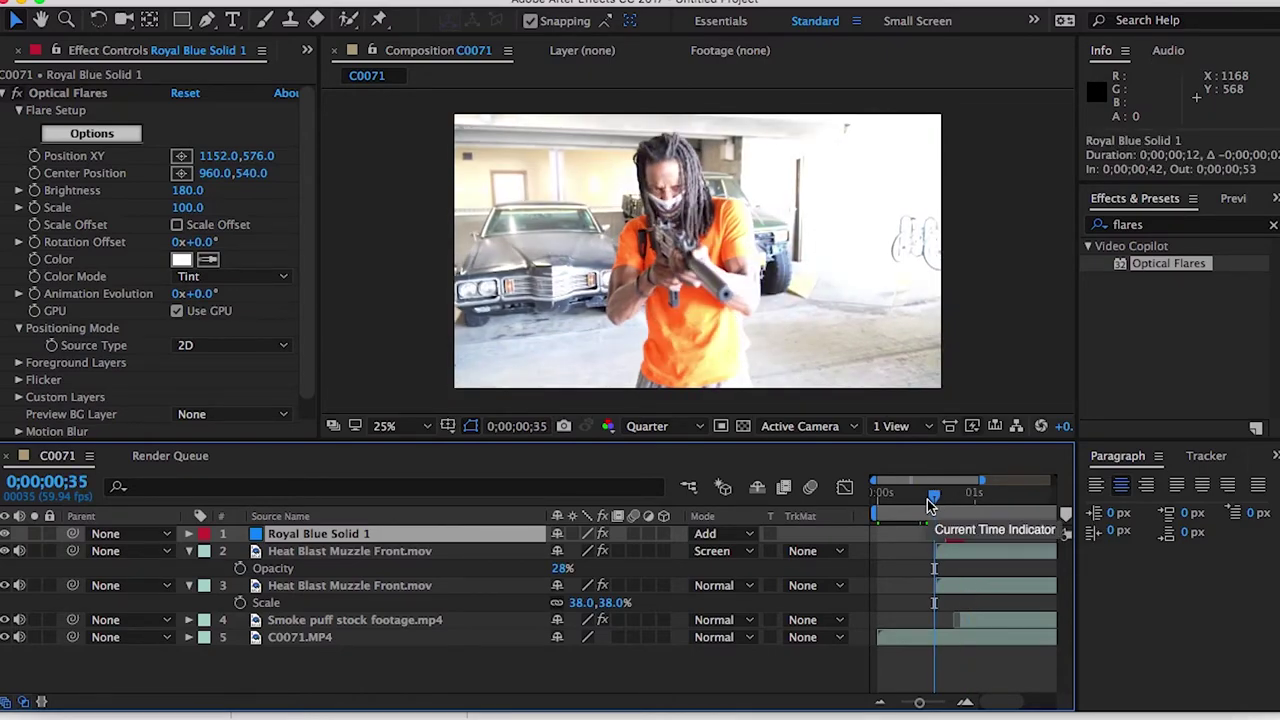
{"action": "key", "text": "space"}
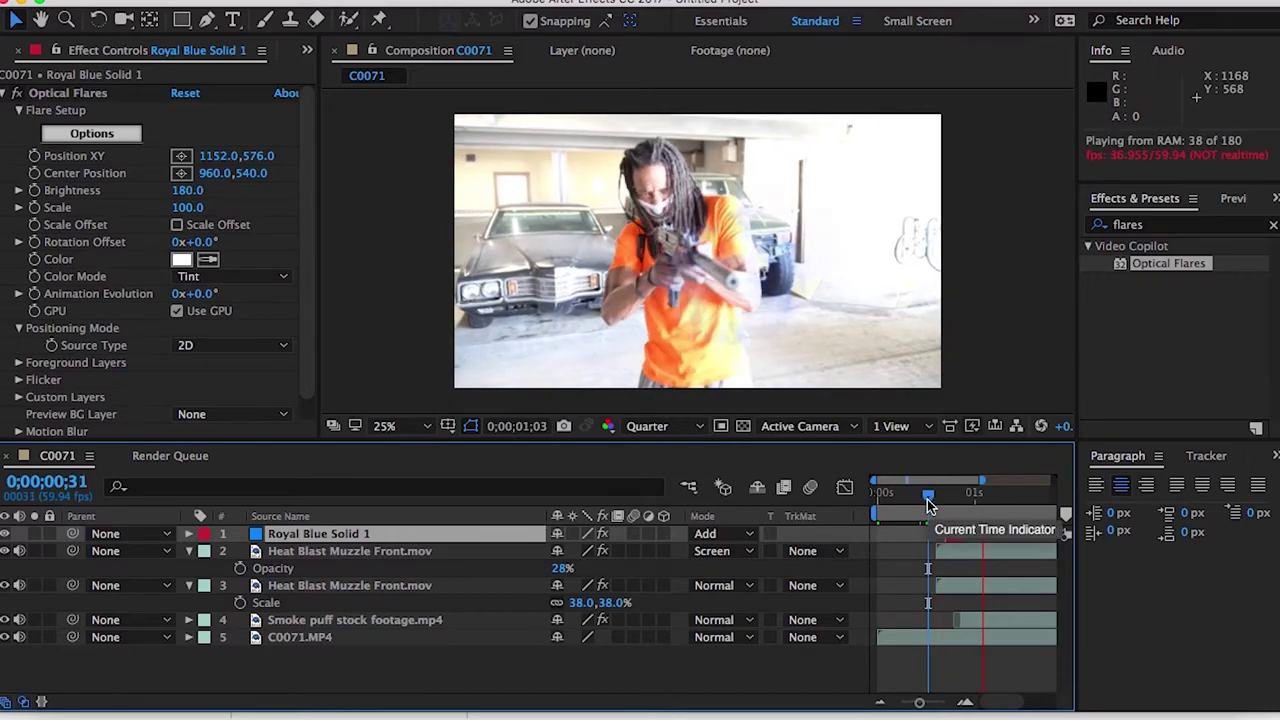
{"action": "left_click_drag", "start_coordinate": [919, 702], "coordinate": [912, 706]}
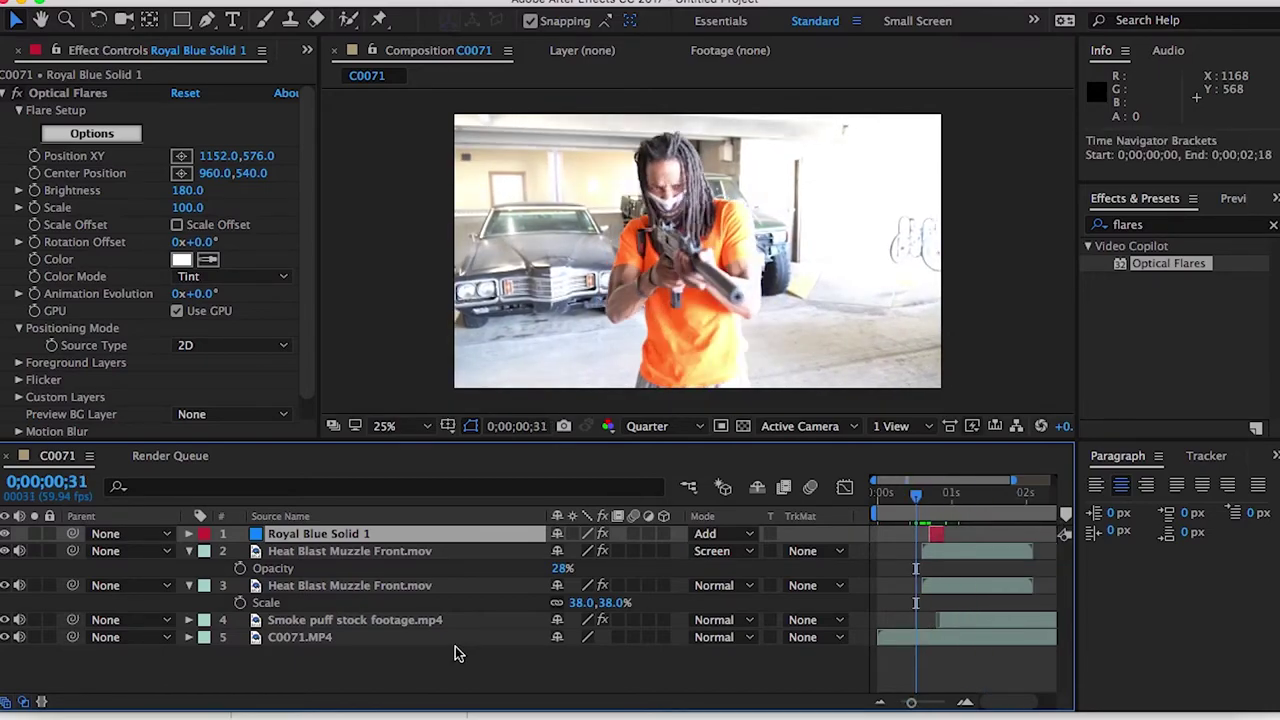
Step: Duplicate the four gunshot layers, move the copies to the top, and offset them later in time
{"action": "left_click", "coordinate": [408, 624]}
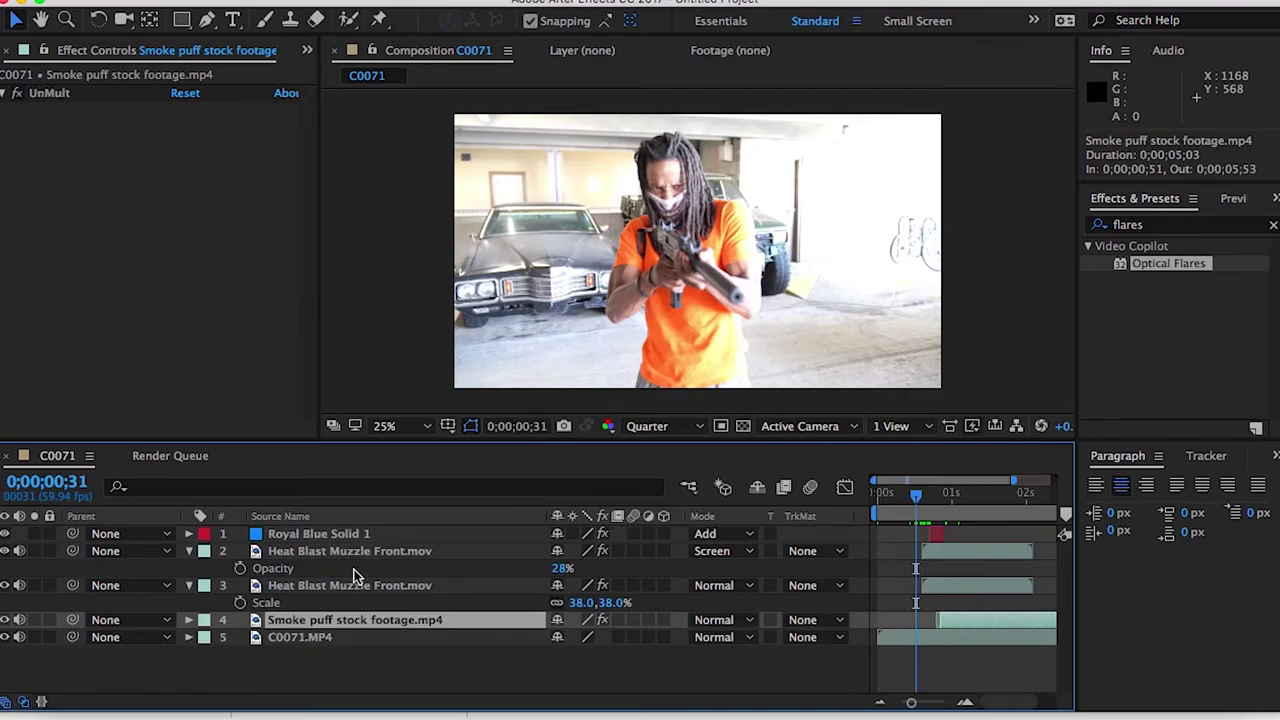
{"action": "left_click", "coordinate": [338, 537], "text": "shift"}
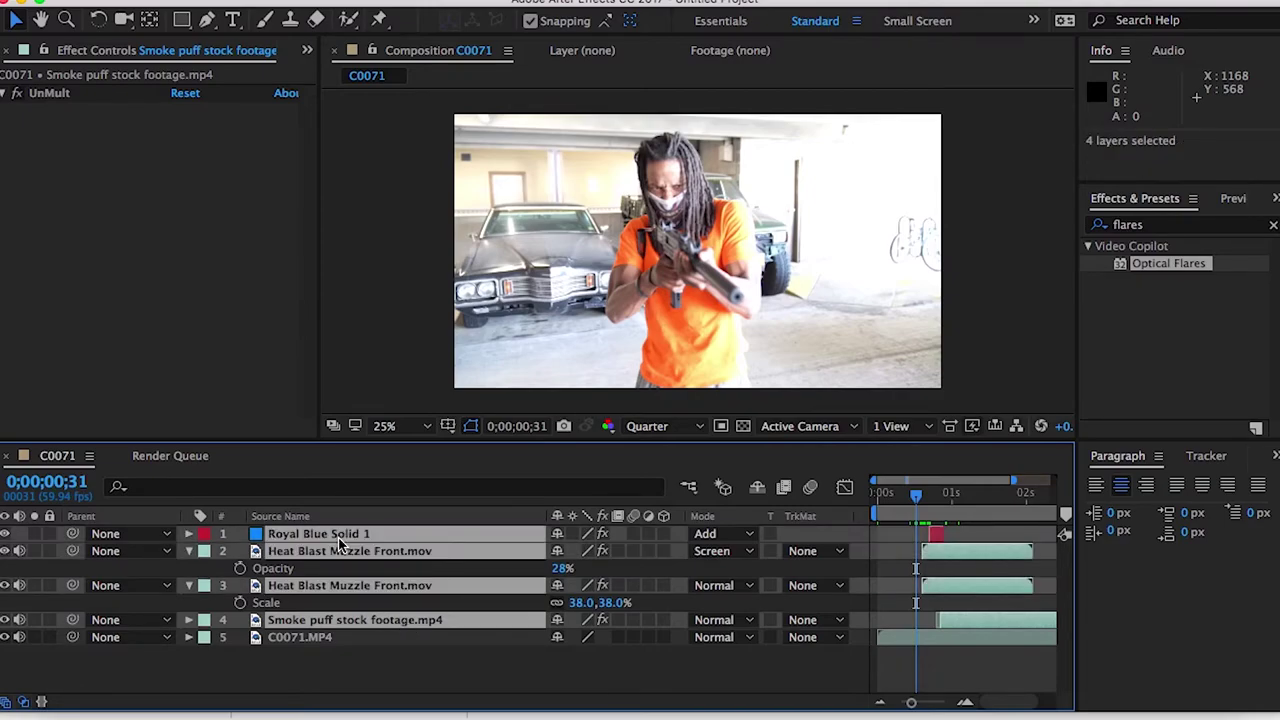
{"action": "key", "text": "super+d"}
{"action": "left_click_drag", "start_coordinate": [300, 566], "coordinate": [308, 553]}
{"action": "left_click_drag", "start_coordinate": [937, 565], "coordinate": [961, 559]}
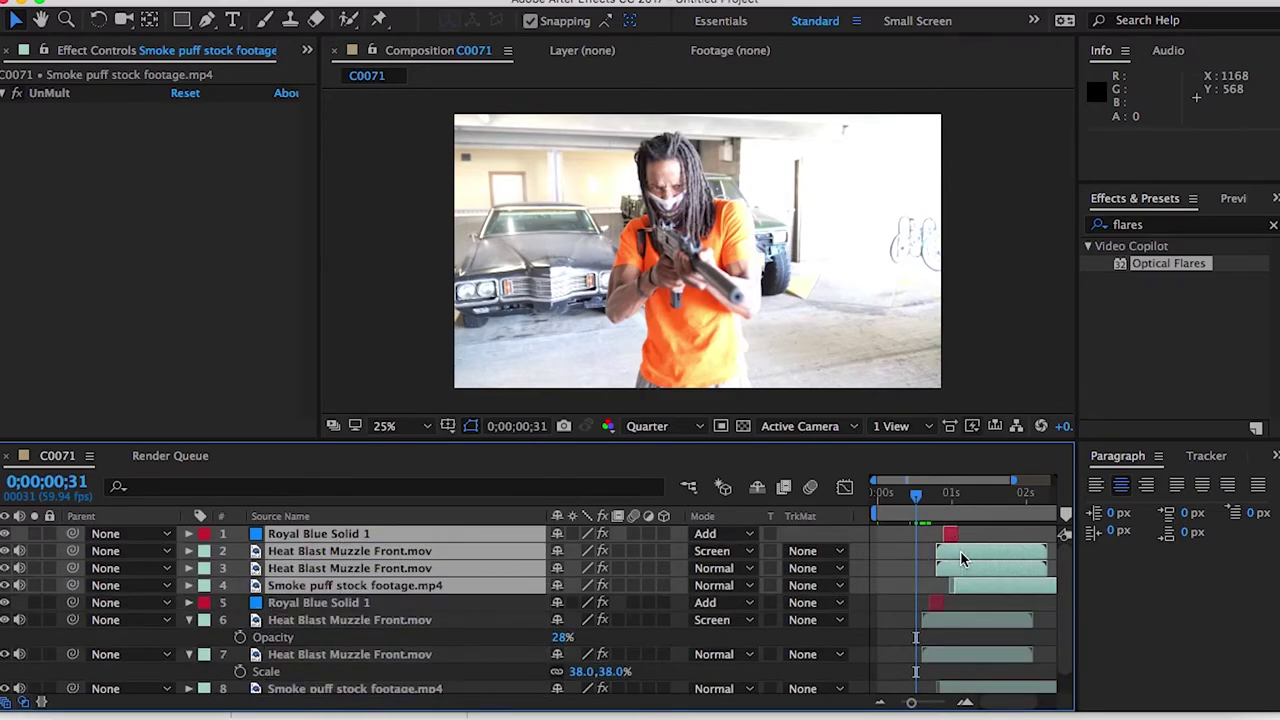
{"action": "key", "text": "space"}
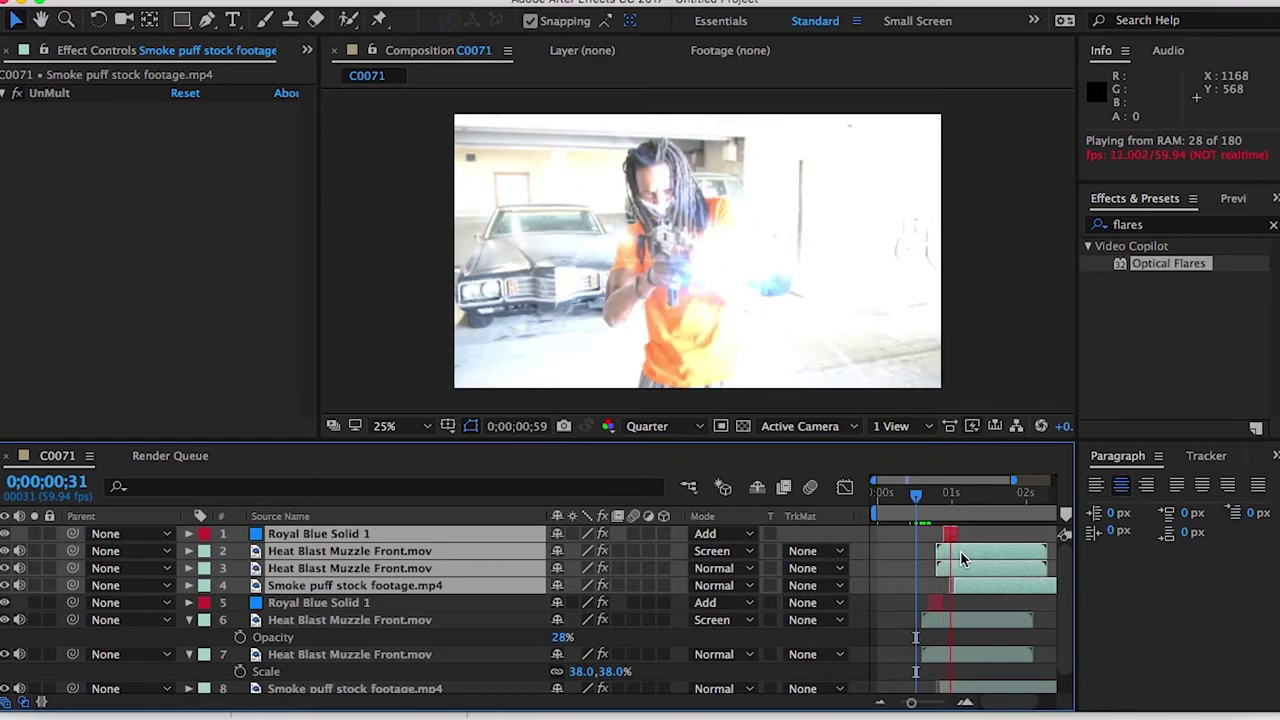
{"action": "left_click_drag", "start_coordinate": [961, 559], "coordinate": [979, 559]}
Step: Duplicate the gunshot set again, put it on top, shift it later, and preview the three shots
{"action": "key", "text": "super+d"}
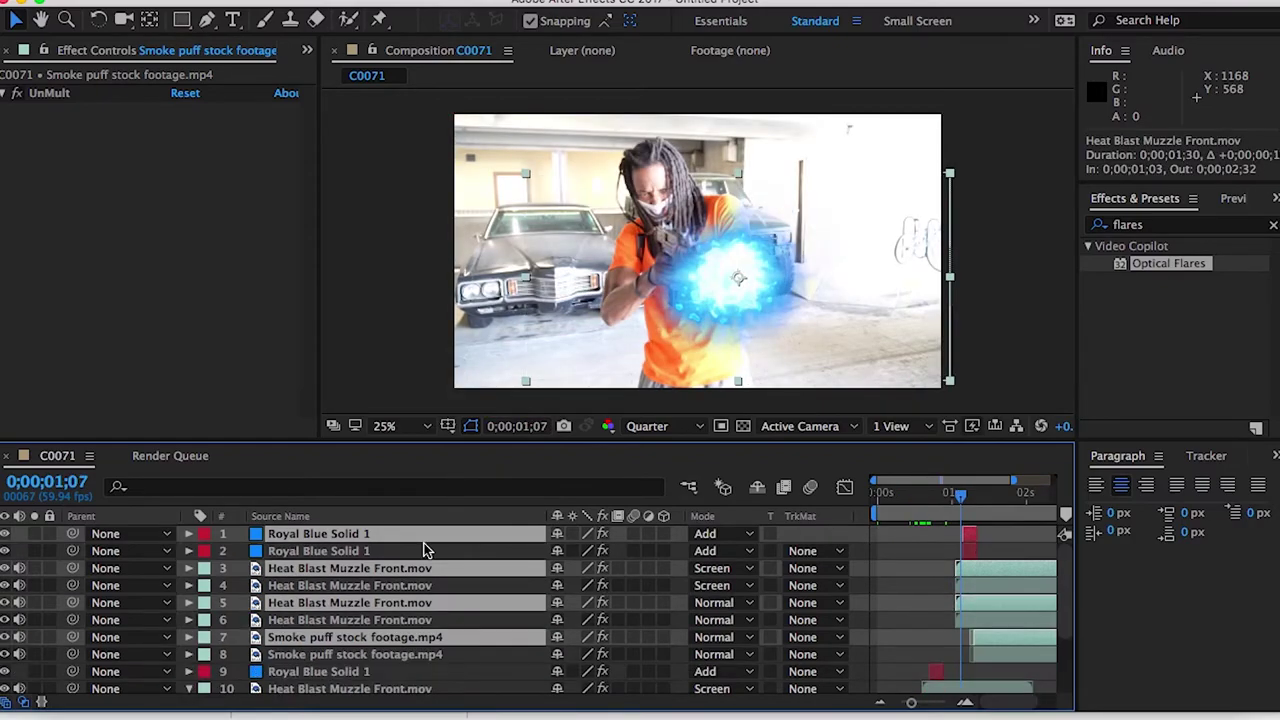
{"action": "left_click_drag", "start_coordinate": [425, 550], "coordinate": [420, 552]}
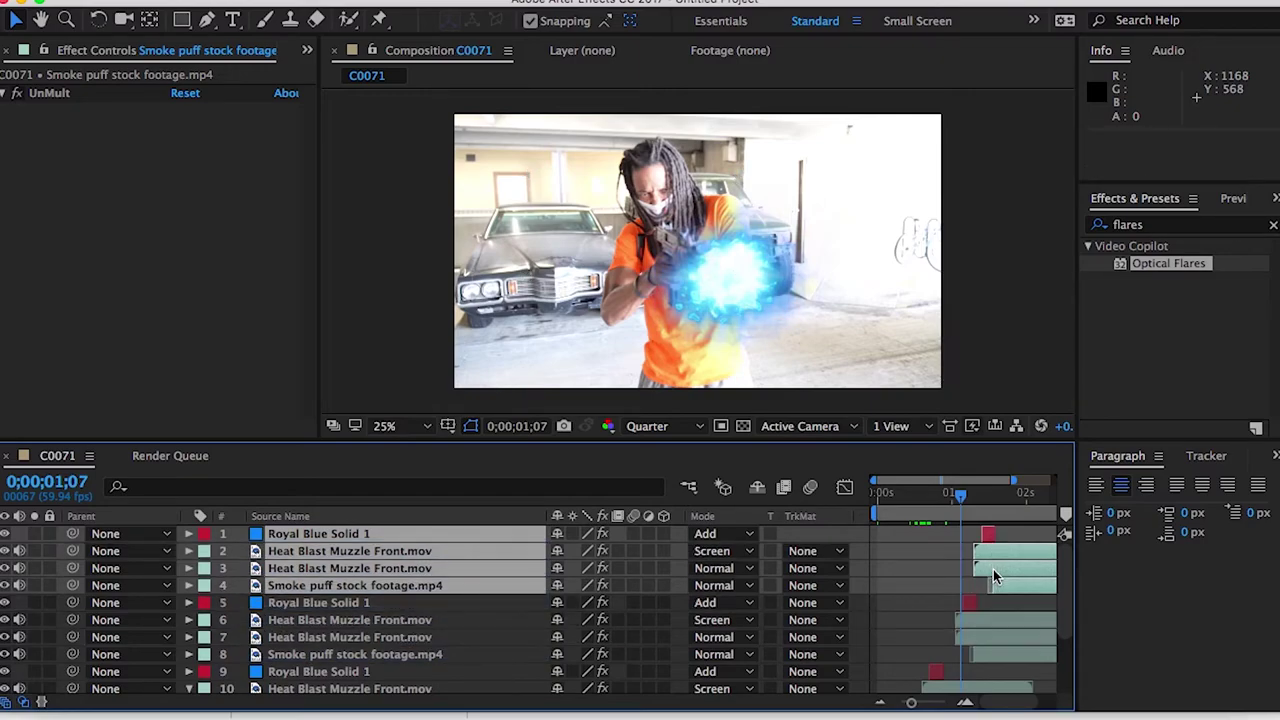
{"action": "key", "text": "space"}
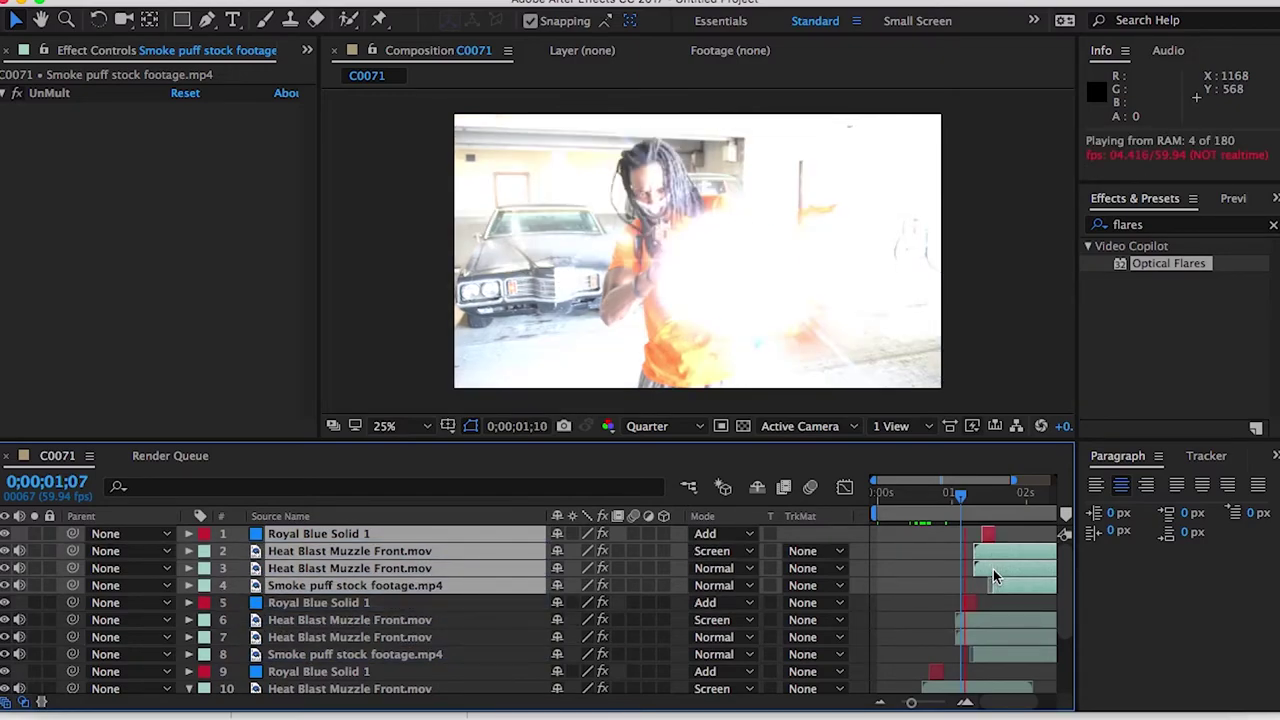
{"action": "key", "text": "space"}
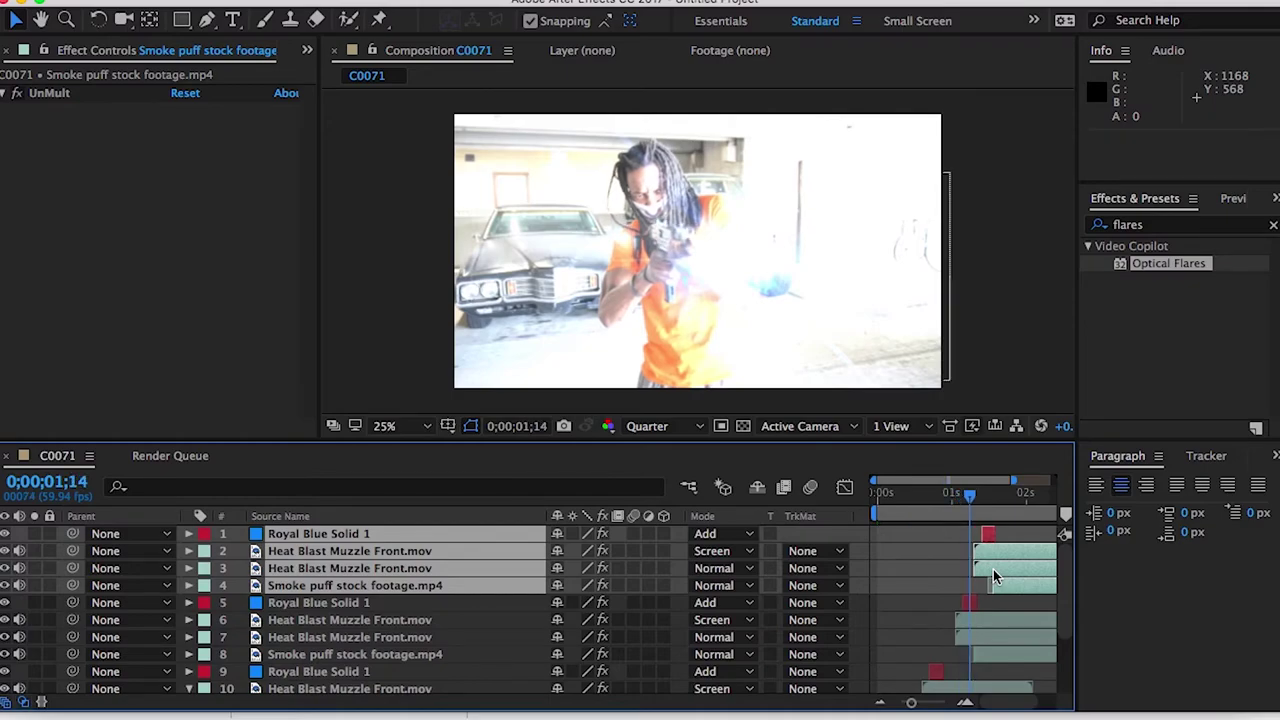
{"action": "left_click_drag", "start_coordinate": [988, 556], "coordinate": [995, 560]}
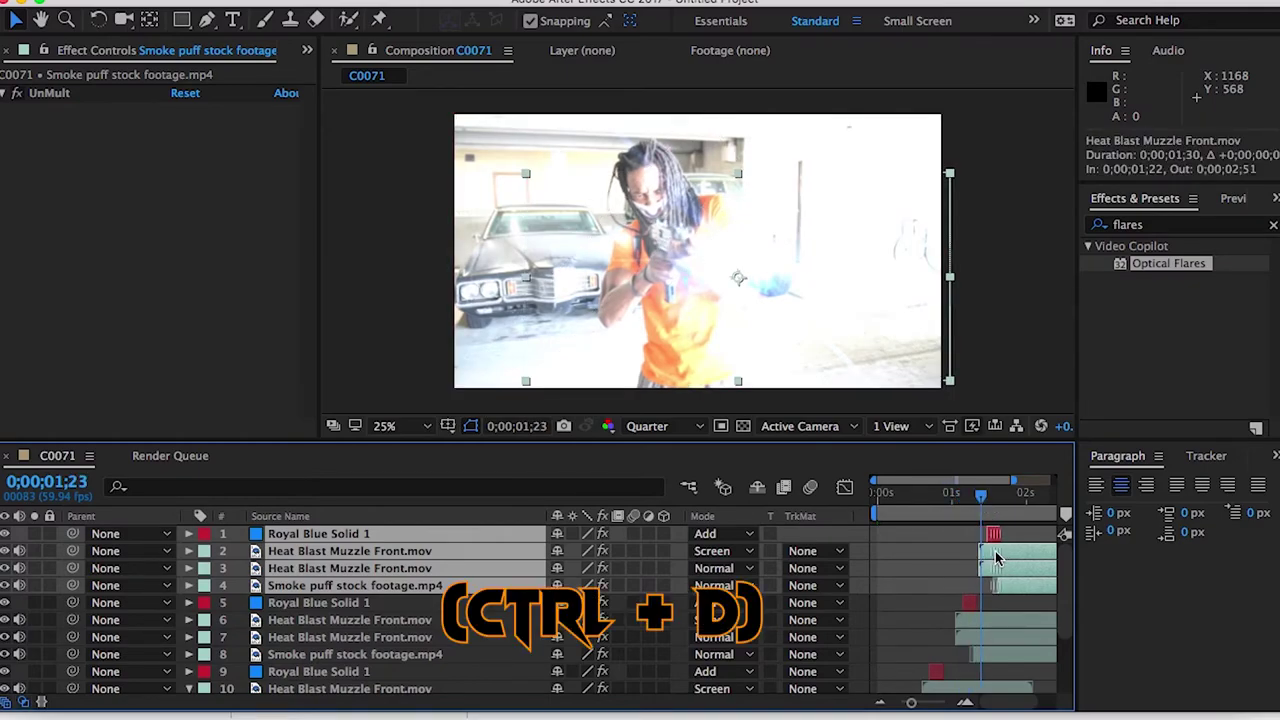
{"action": "left_click", "coordinate": [1033, 605]}
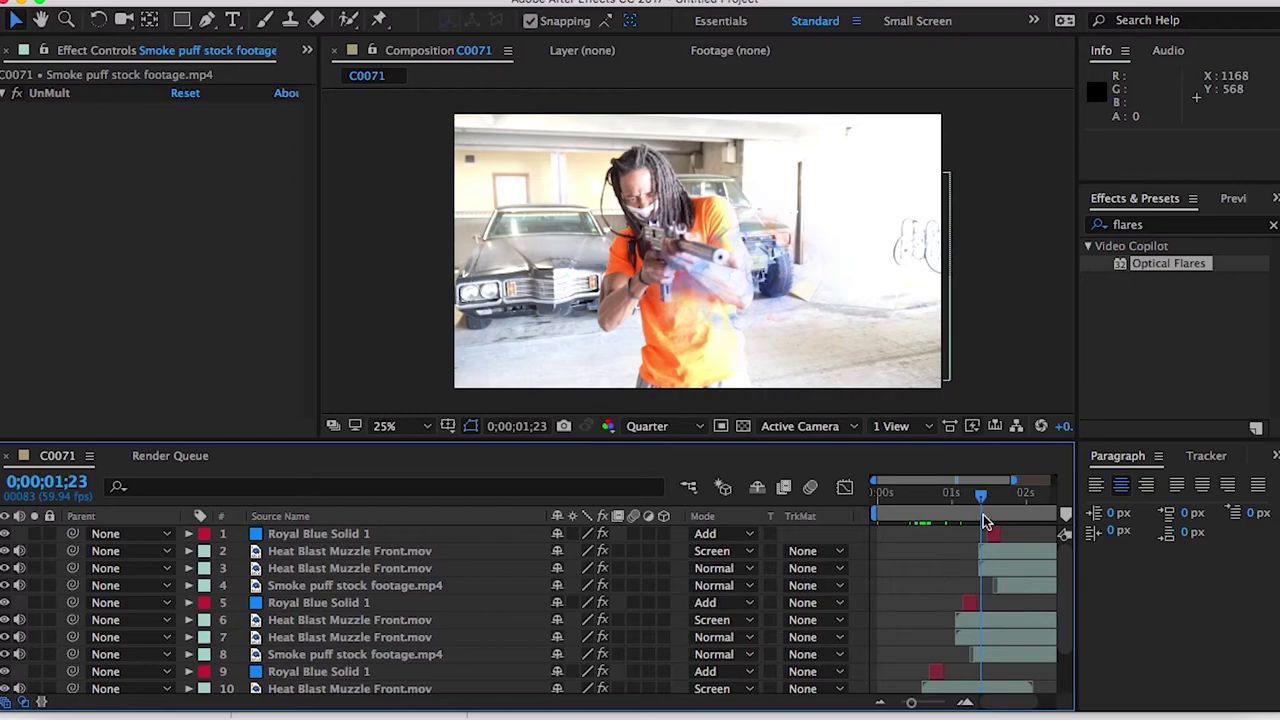
{"action": "left_click_drag", "start_coordinate": [984, 500], "coordinate": [1003, 500]}
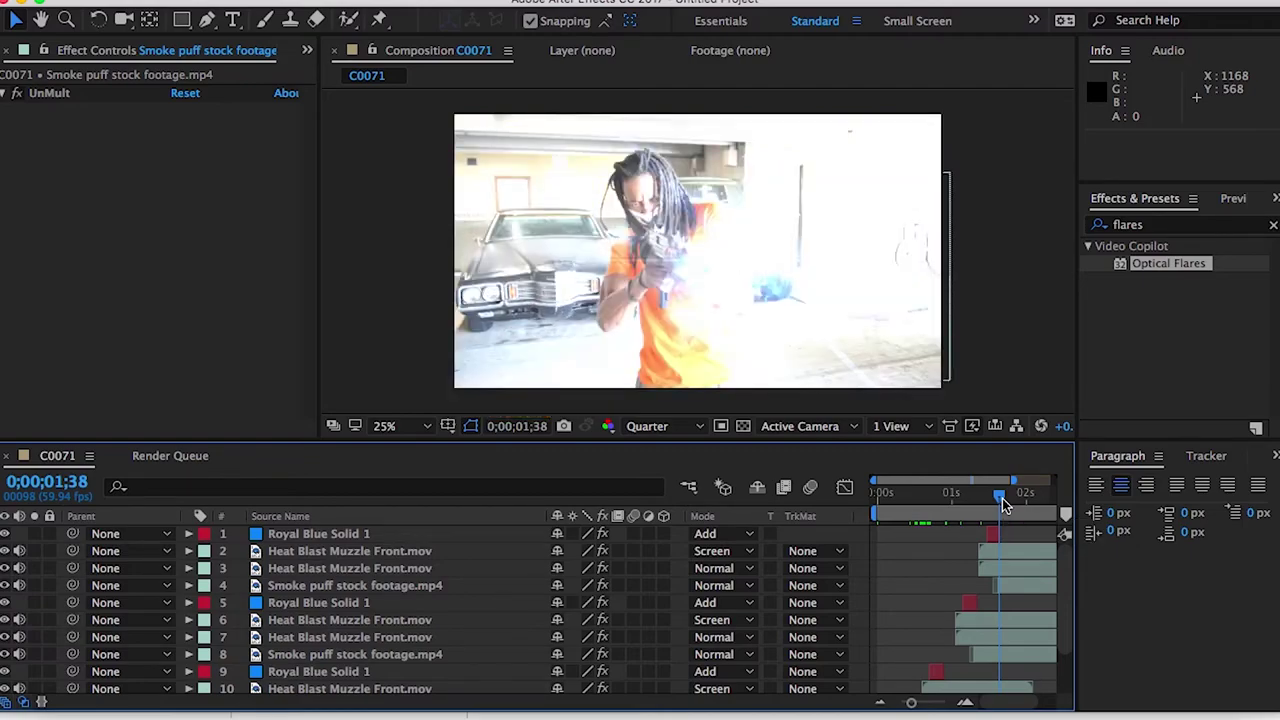
Step: Add C0071 to the Render Queue and confirm Best Settings as its render settings
{"action": "left_click", "coordinate": [413, 585]}
{"action": "left_click", "coordinate": [275, 0]}
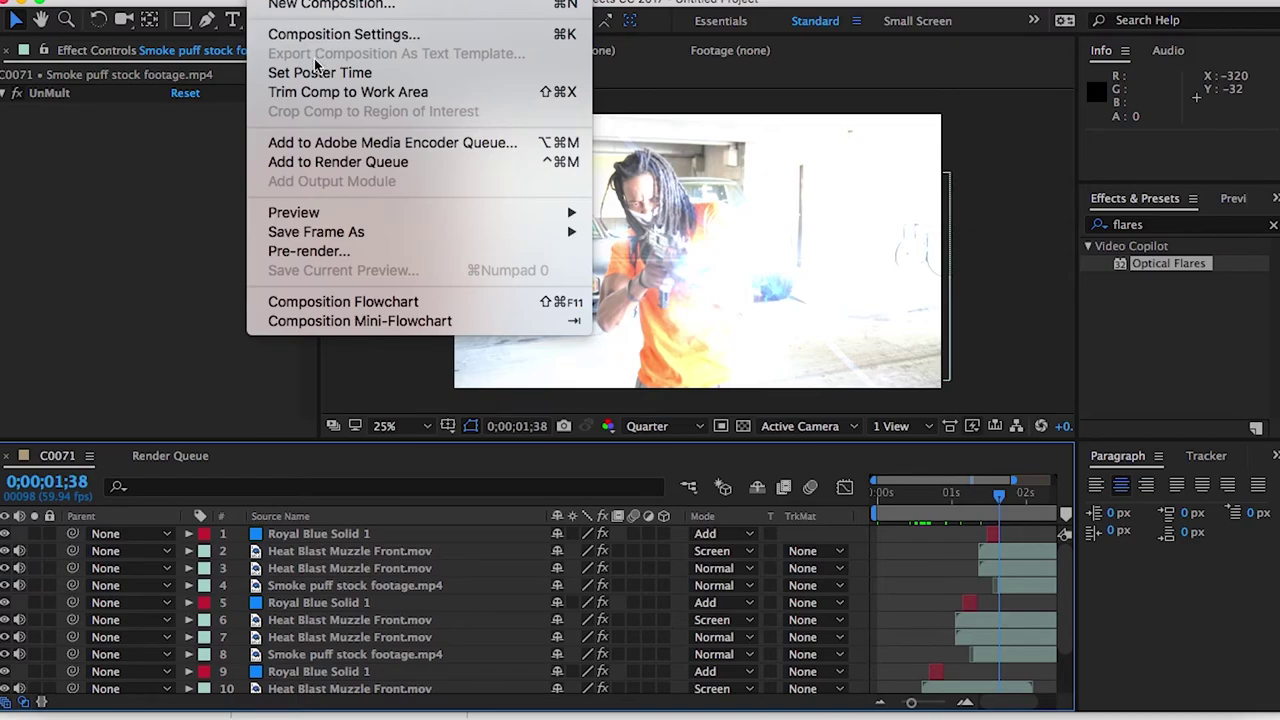
{"action": "left_click", "coordinate": [333, 162]}
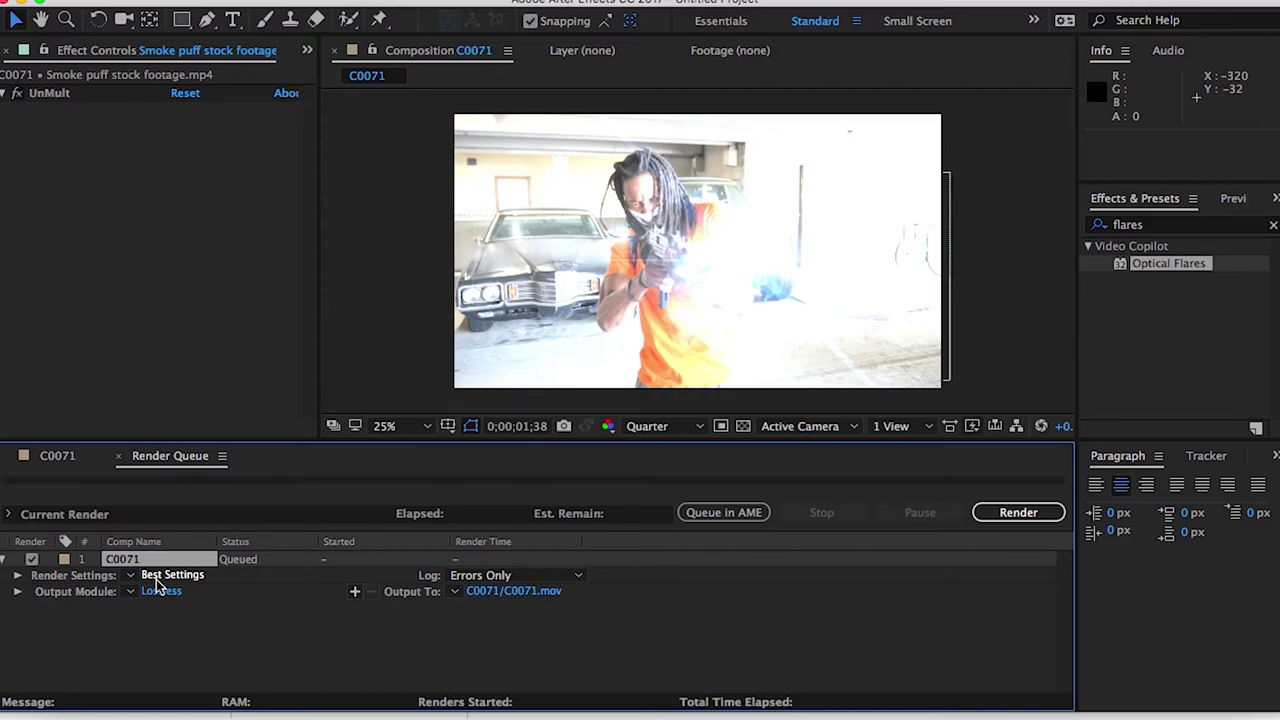
{"action": "left_click", "coordinate": [152, 579]}
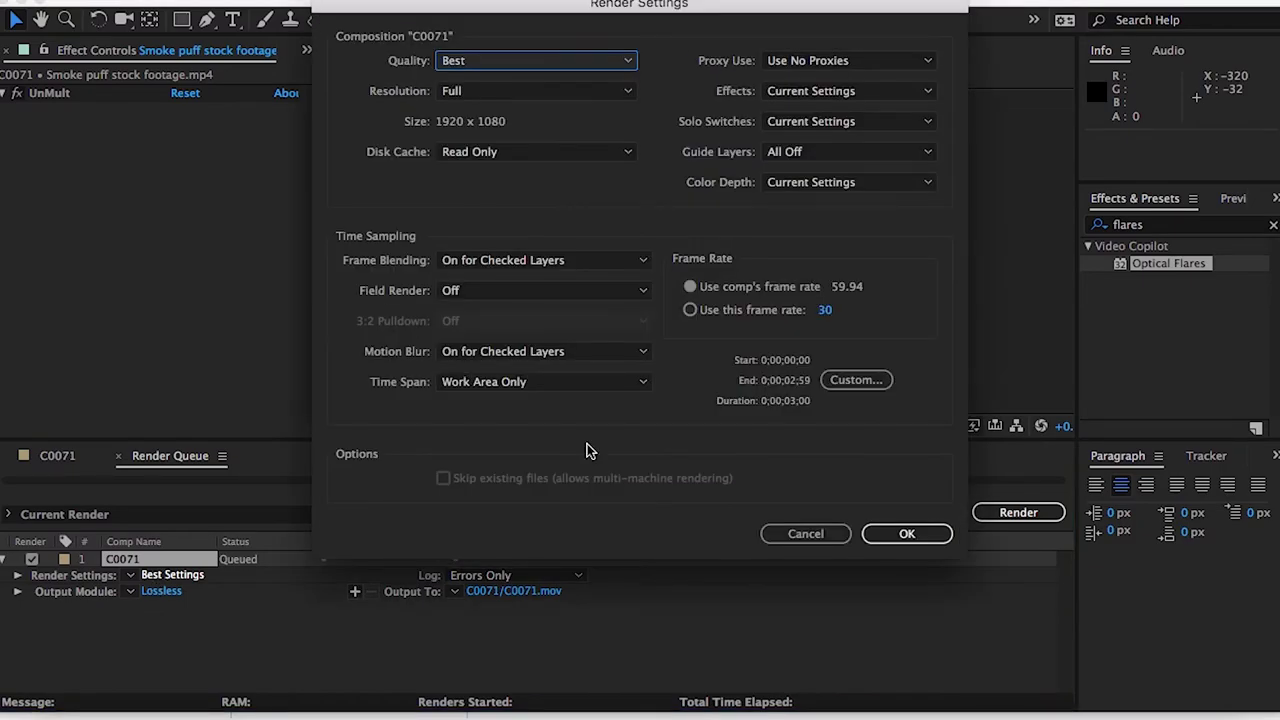
{"action": "left_click", "coordinate": [906, 534]}
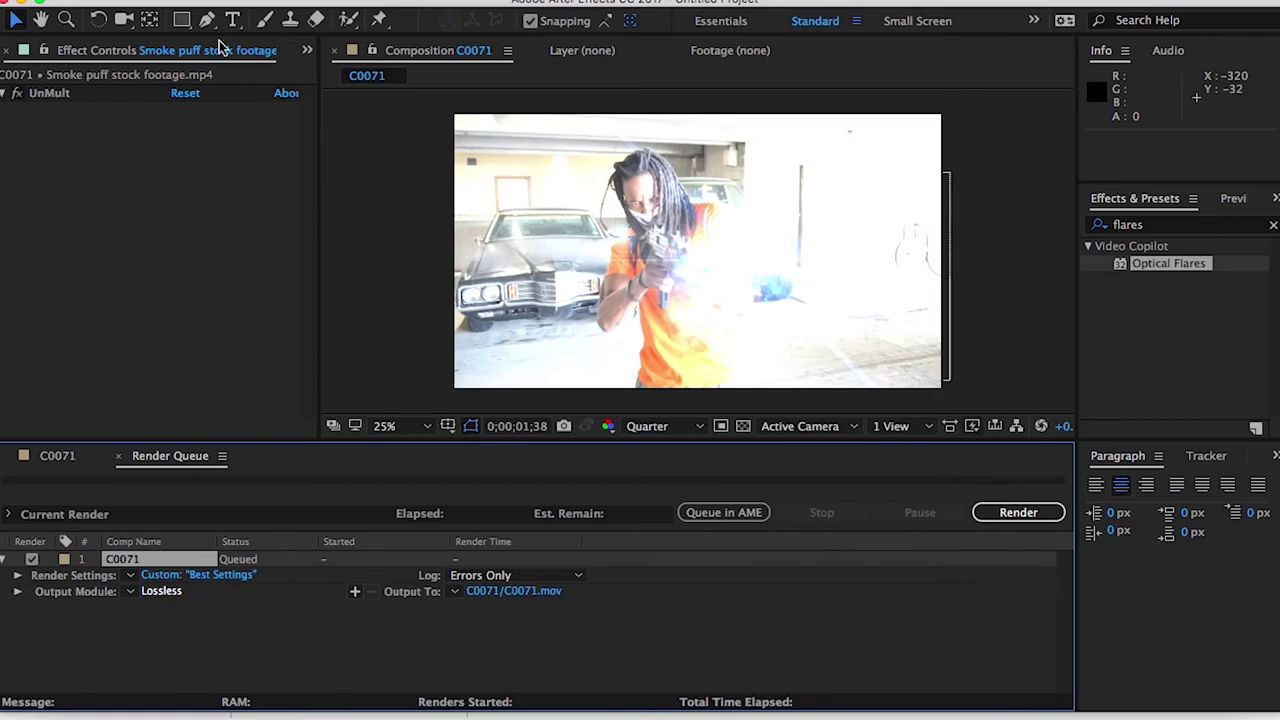
Step: Set the output module format to QuickTime, name the file after the comp, and choose its save location
{"action": "left_click", "coordinate": [162, 594]}
{"action": "left_click", "coordinate": [517, 99]}
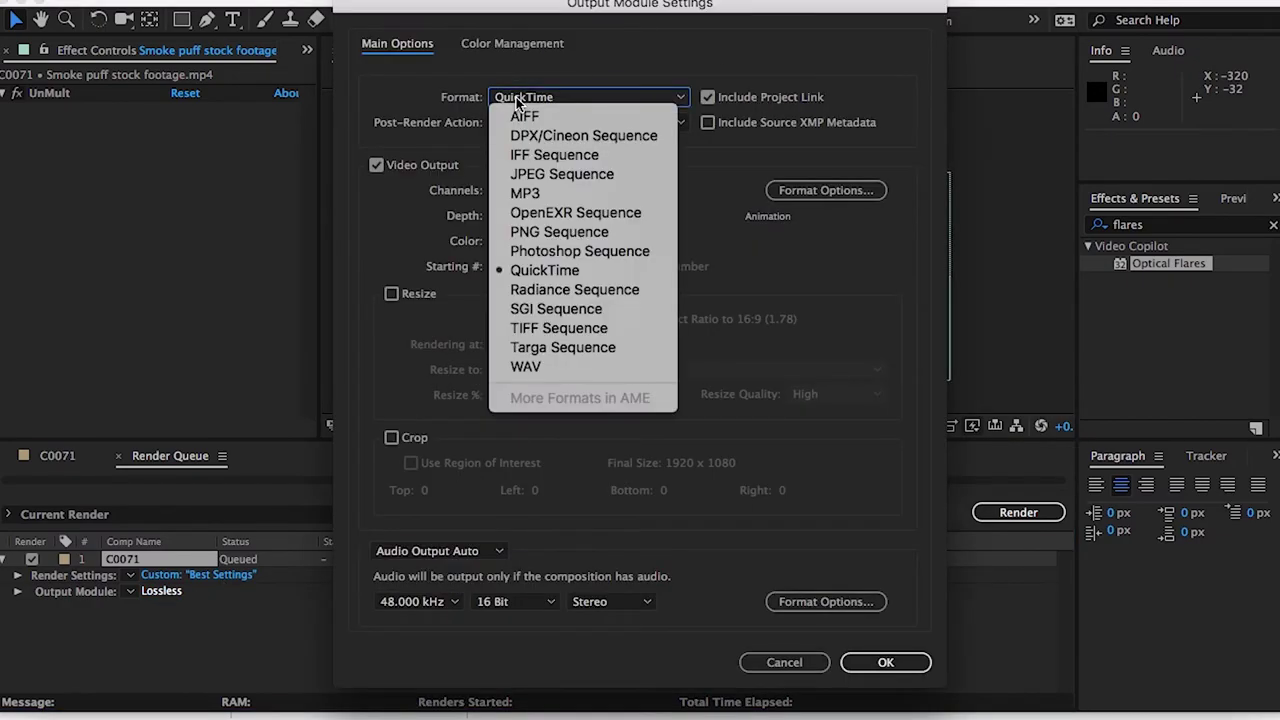
{"action": "left_click", "coordinate": [816, 530]}
{"action": "left_click", "coordinate": [886, 660]}
{"action": "left_click", "coordinate": [455, 591]}
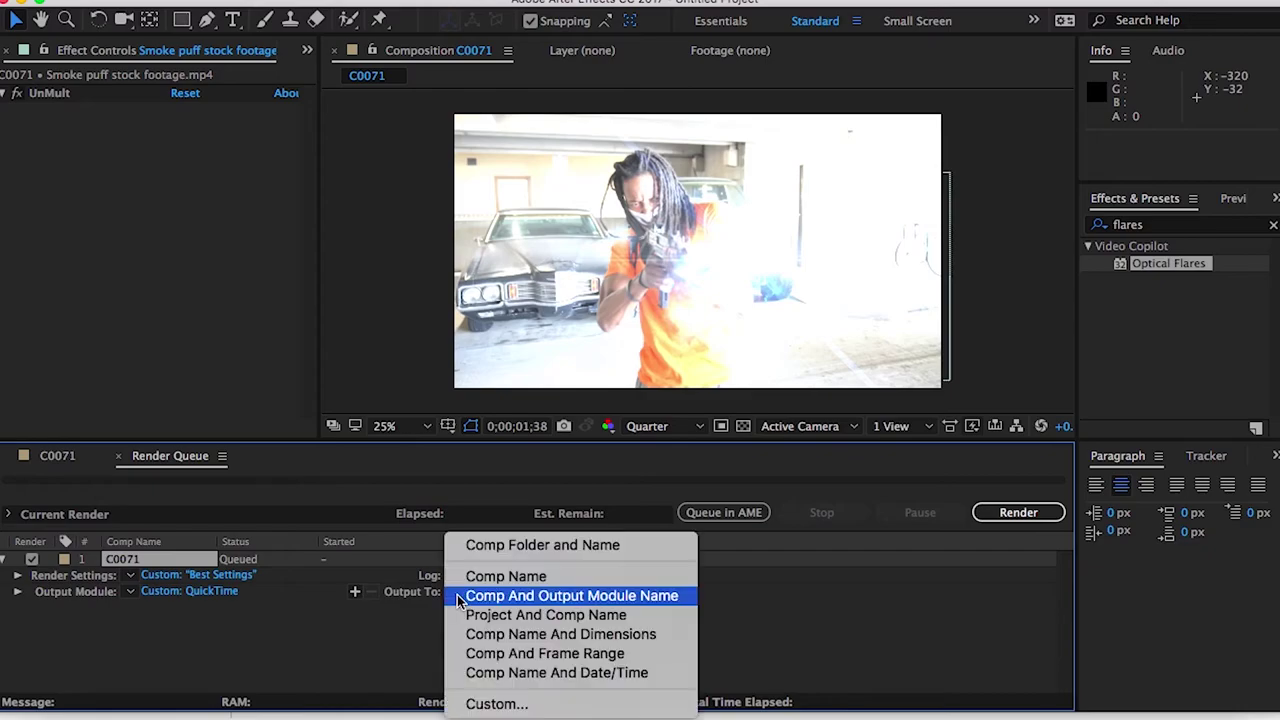
{"action": "left_click", "coordinate": [505, 576]}
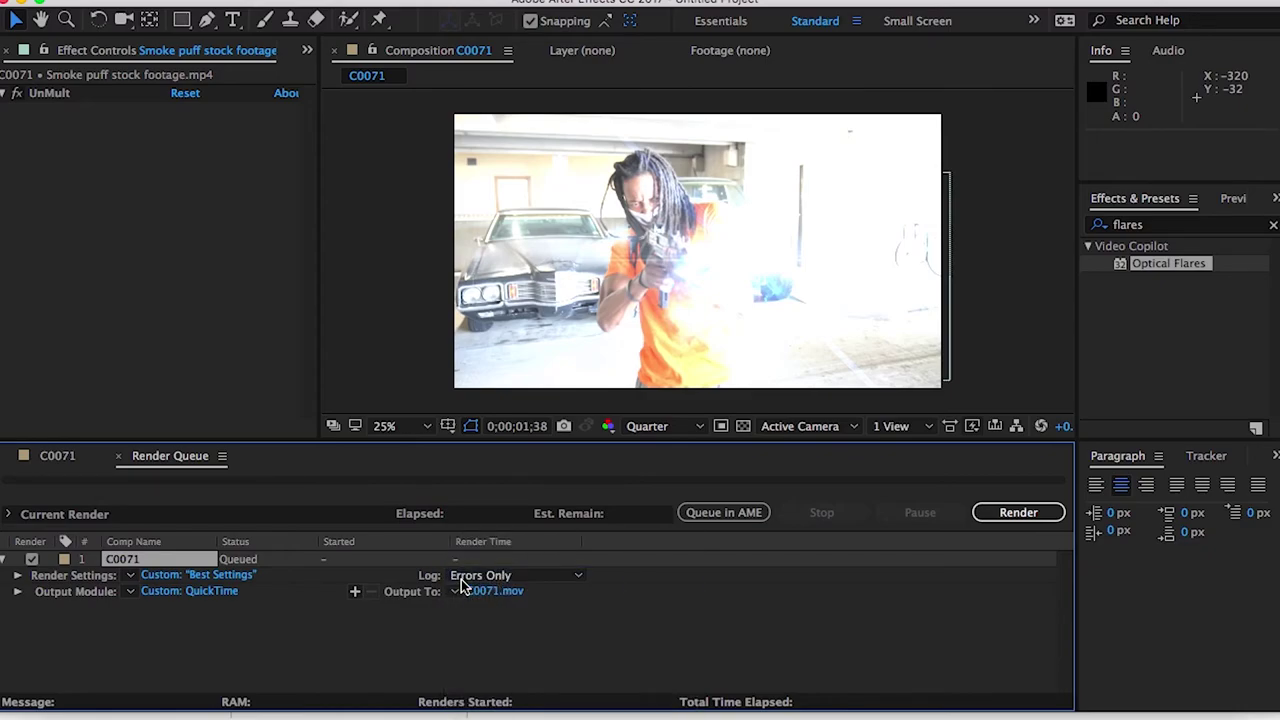
{"action": "left_click", "coordinate": [476, 588]}
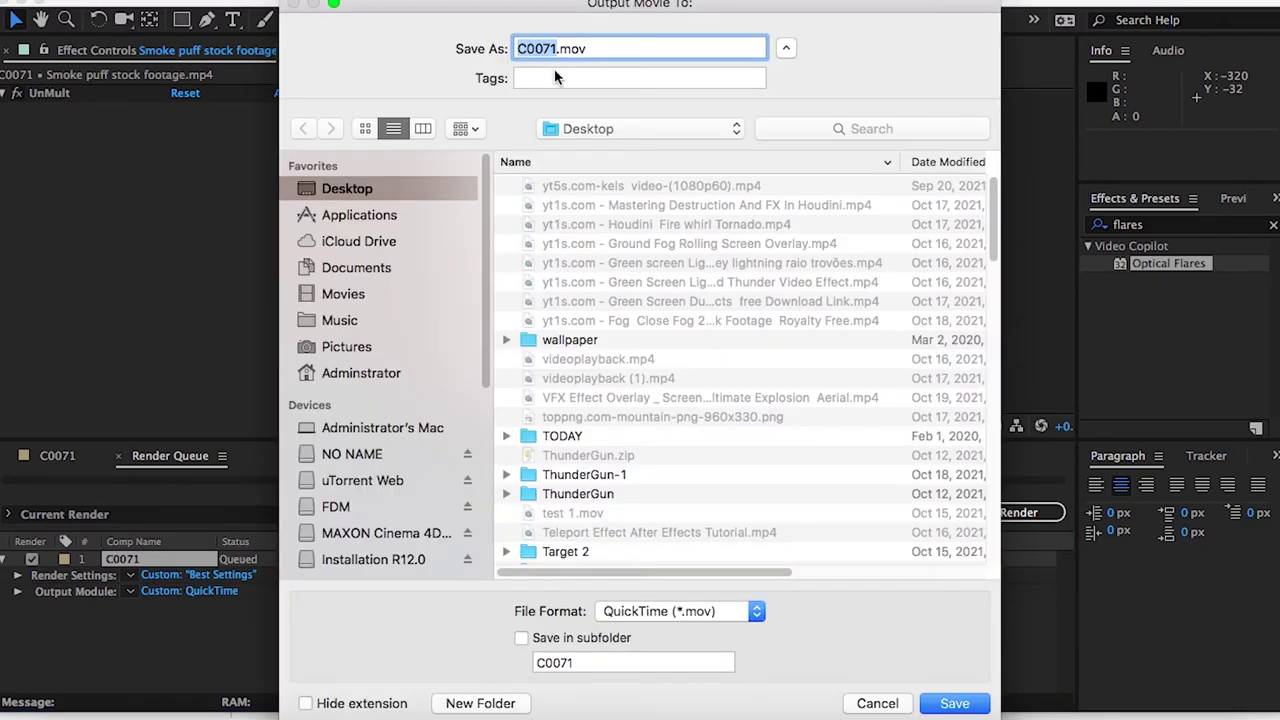
Step: Create a new folder named 'After Effects Advanced Gunshot Effect Tutorial' for the render
{"action": "left_click", "coordinate": [494, 700]}
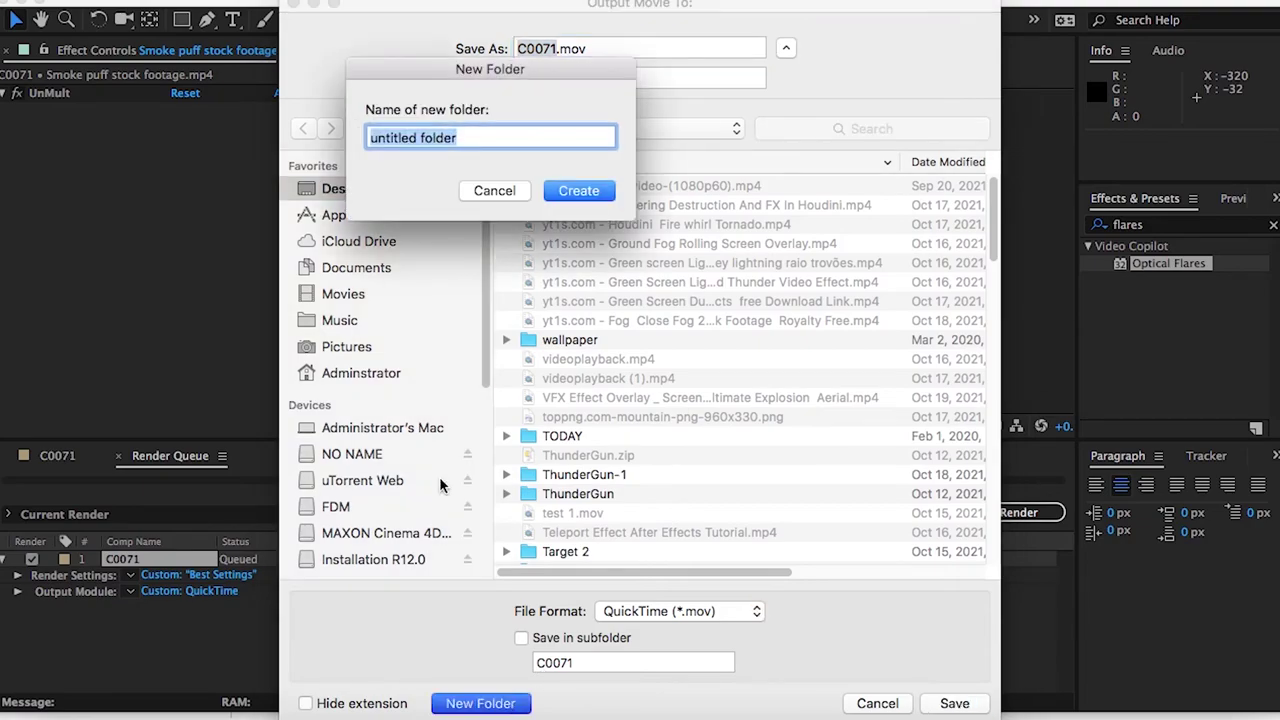
{"action": "type", "text": "After "}
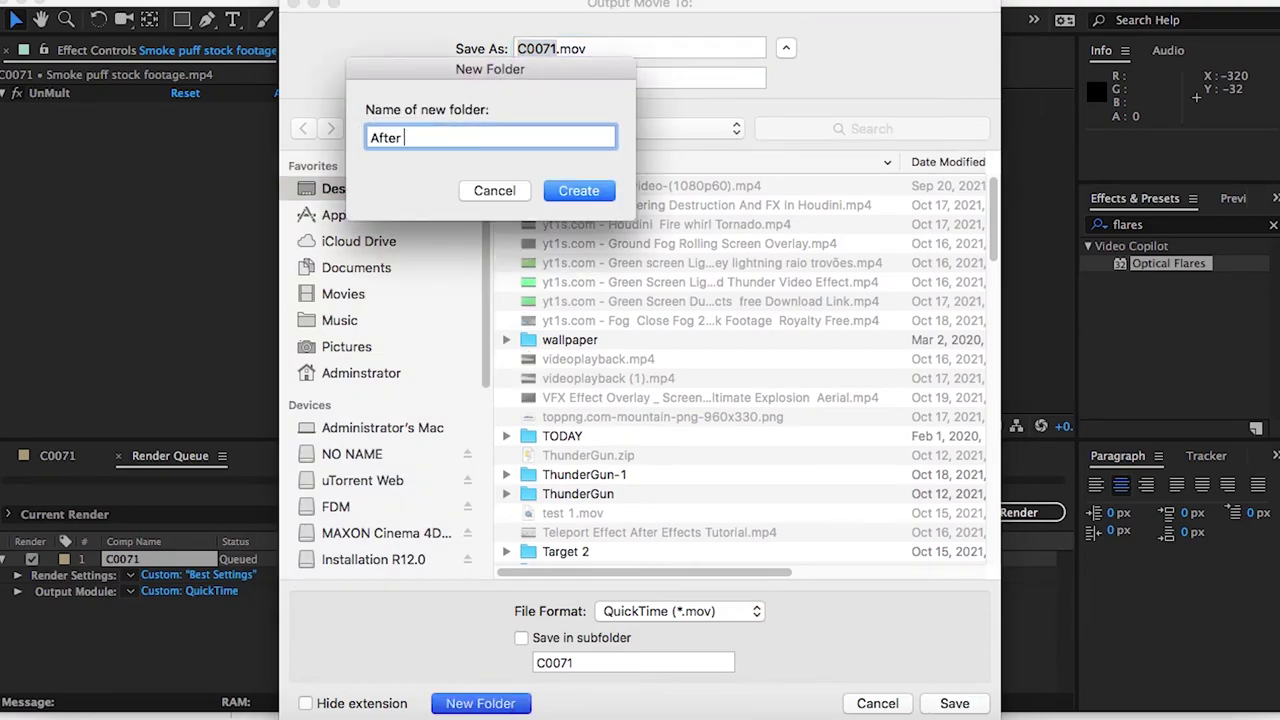
{"action": "type", "text": "Effects Advanced Gunsh"}
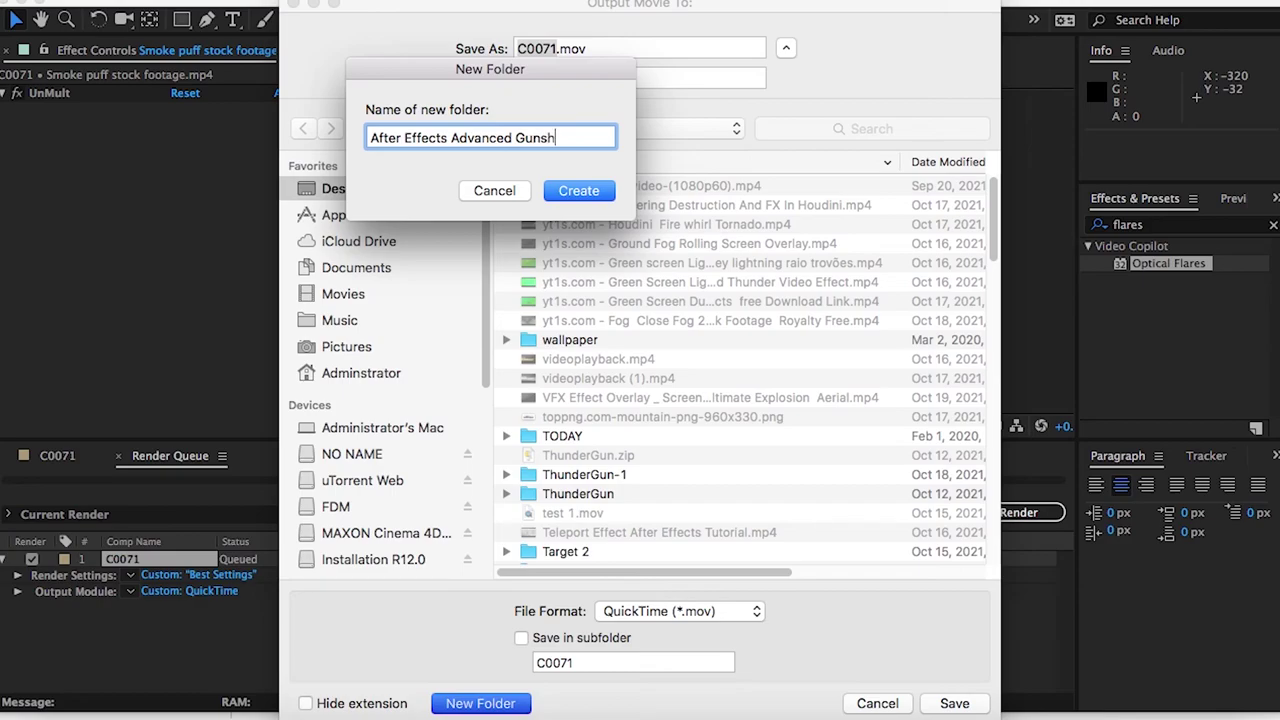
{"action": "type", "text": "ot e"}
{"action": "key", "text": "BackSpace"}
{"action": "type", "text": "Effect Tutorial"}
{"action": "key", "text": "Return"}
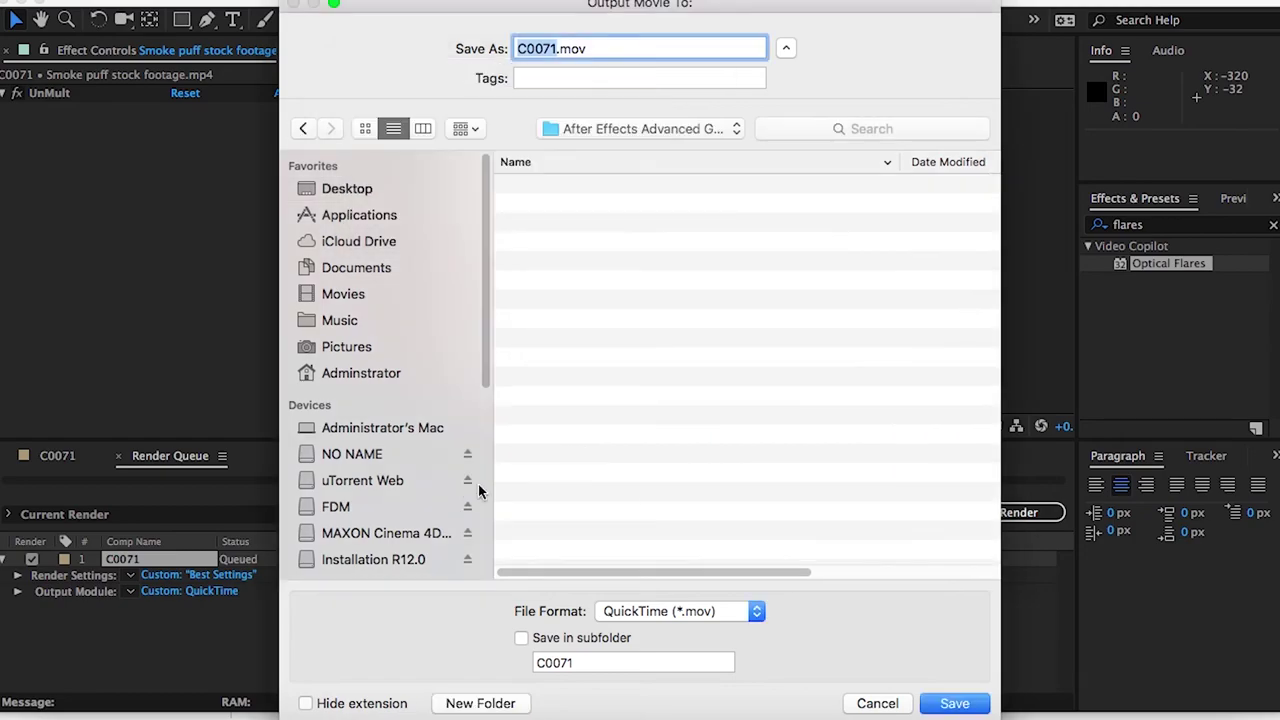
Step: Save the movie as Final.mov and start rendering
{"action": "type", "text": "Final"}
{"action": "key", "text": "Return"}
{"action": "left_click", "coordinate": [1040, 511]}
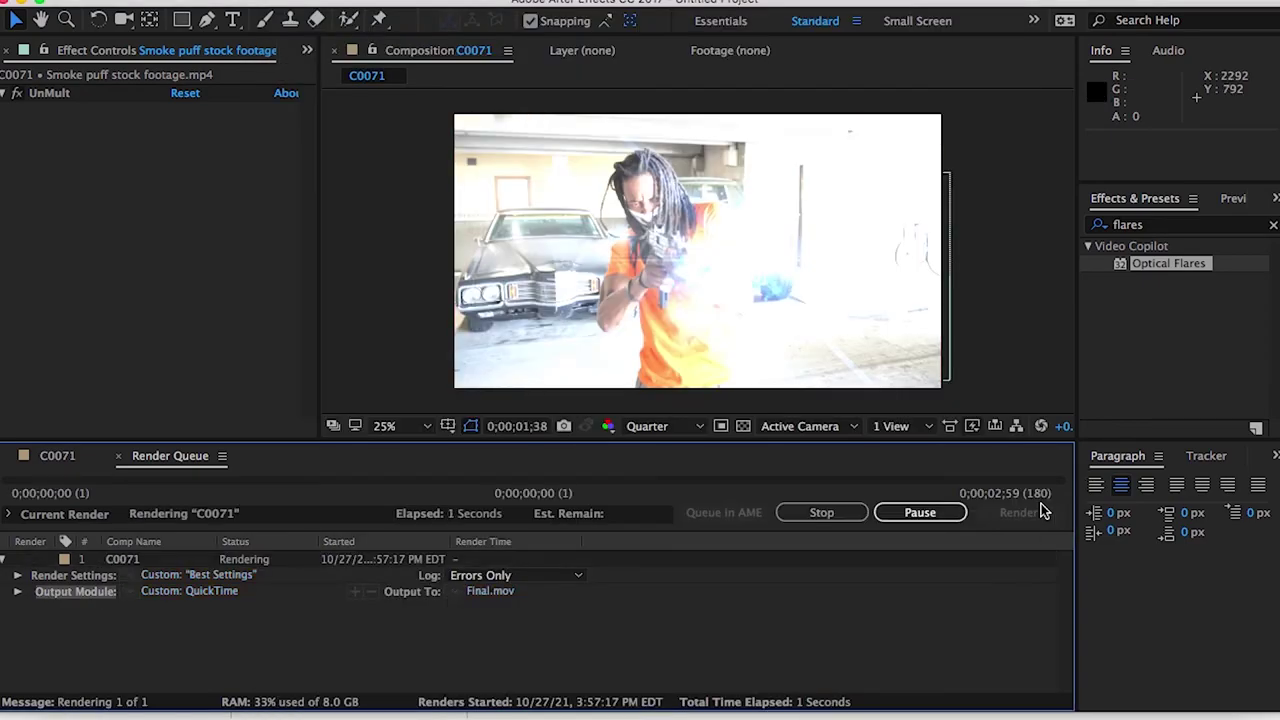